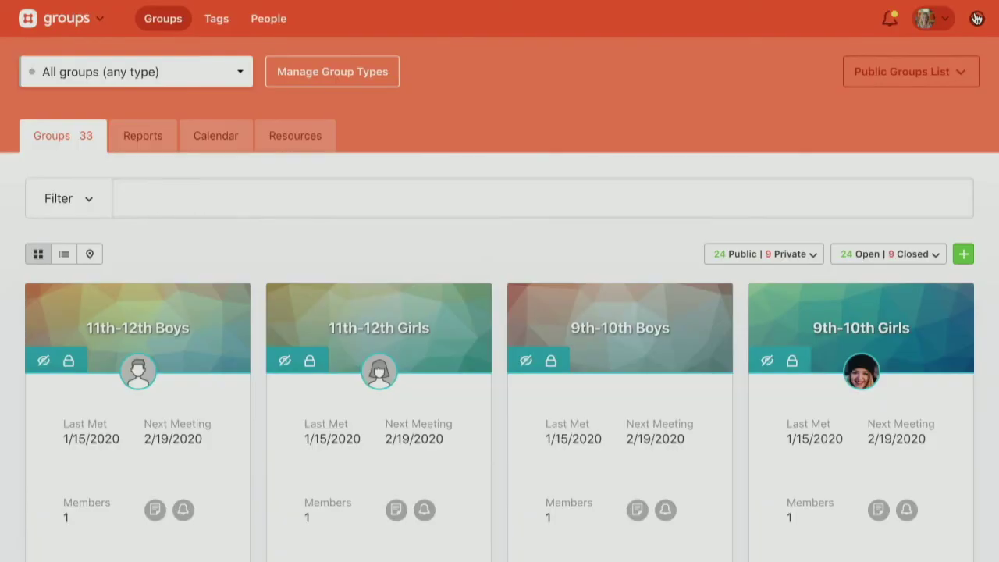
- Open the Help & Support panel with its suggested articles about groups
{"action": "left_click", "coordinate": [976, 18]}
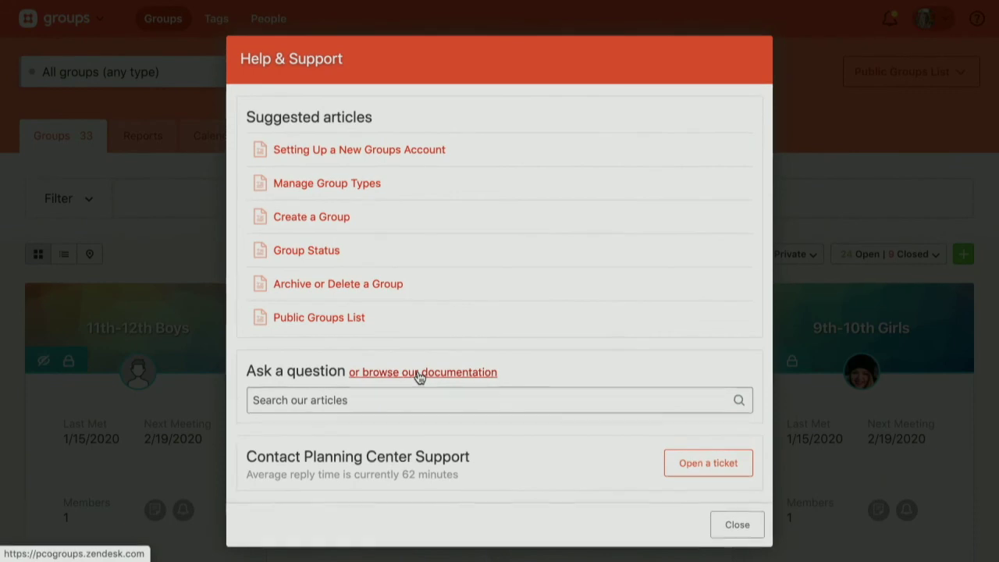
- Close the Help & Support dialog to return to the 33-group list
{"action": "scroll", "coordinate": [418, 375], "scroll_direction": "down", "scroll_amount": 1}
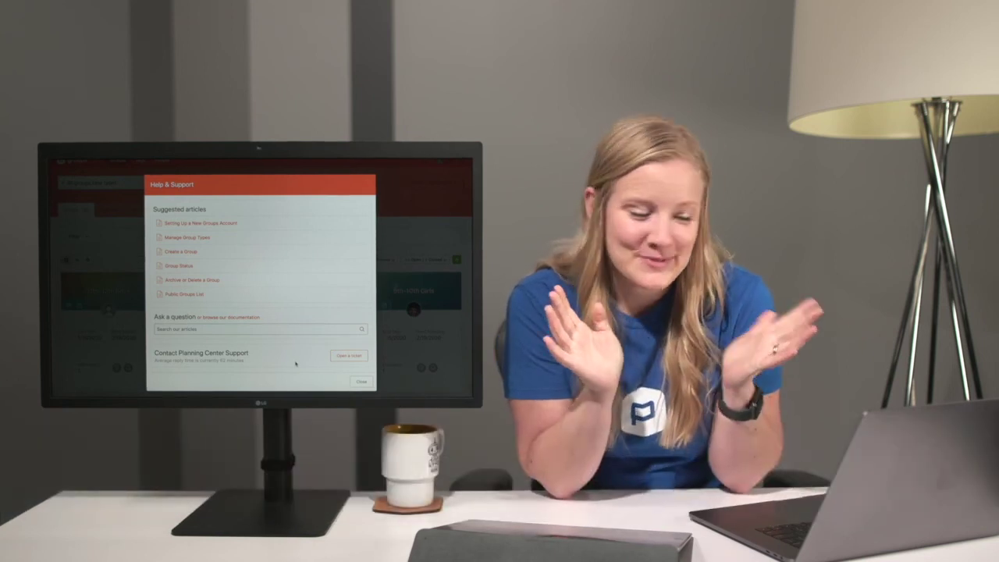
{"action": "left_click", "coordinate": [362, 382]}
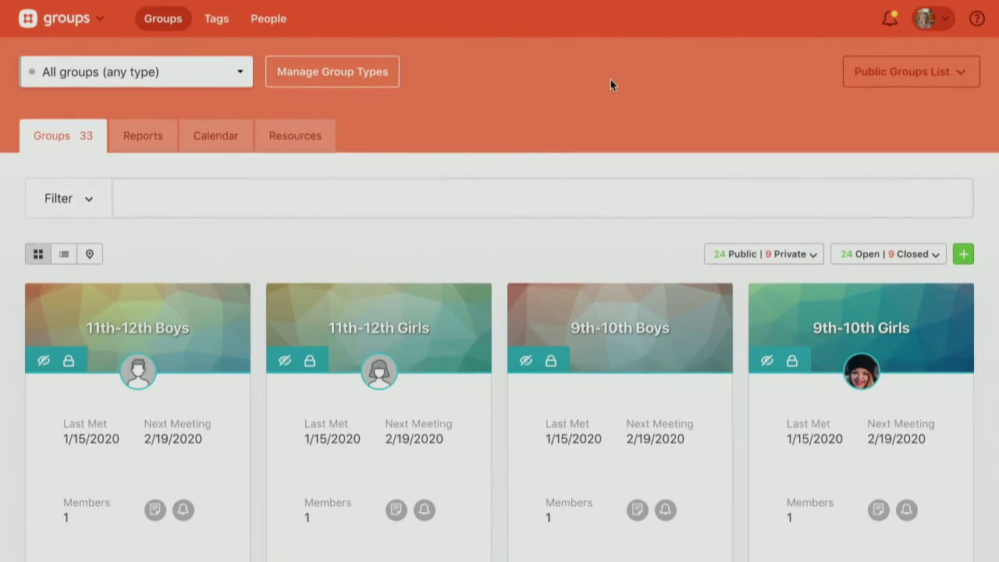
- Show the Public Groups List details: Church Center app status and shareable web link
{"action": "left_click", "coordinate": [884, 75]}
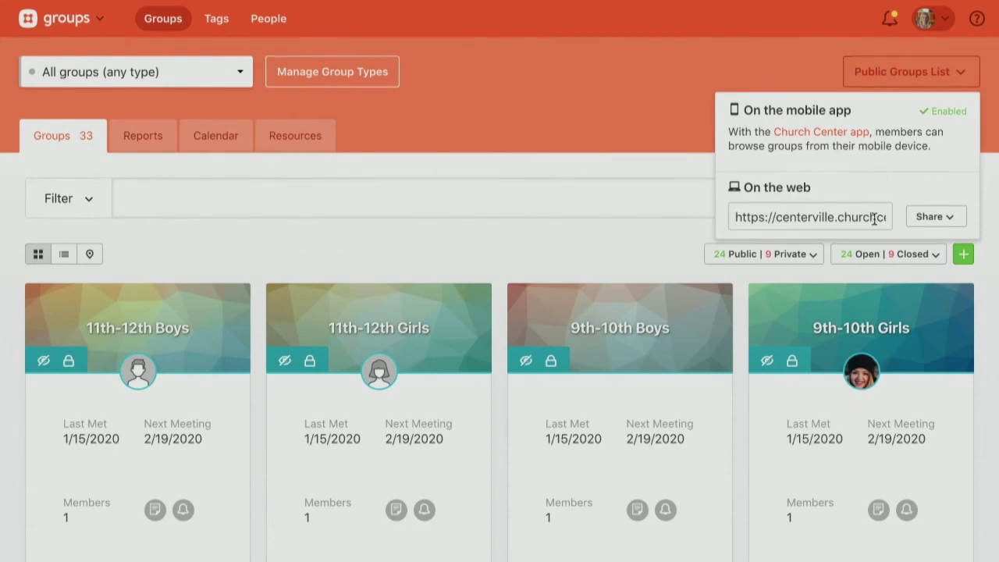
- Visit the public groups web page from the list's share options
{"action": "left_click", "coordinate": [932, 225]}
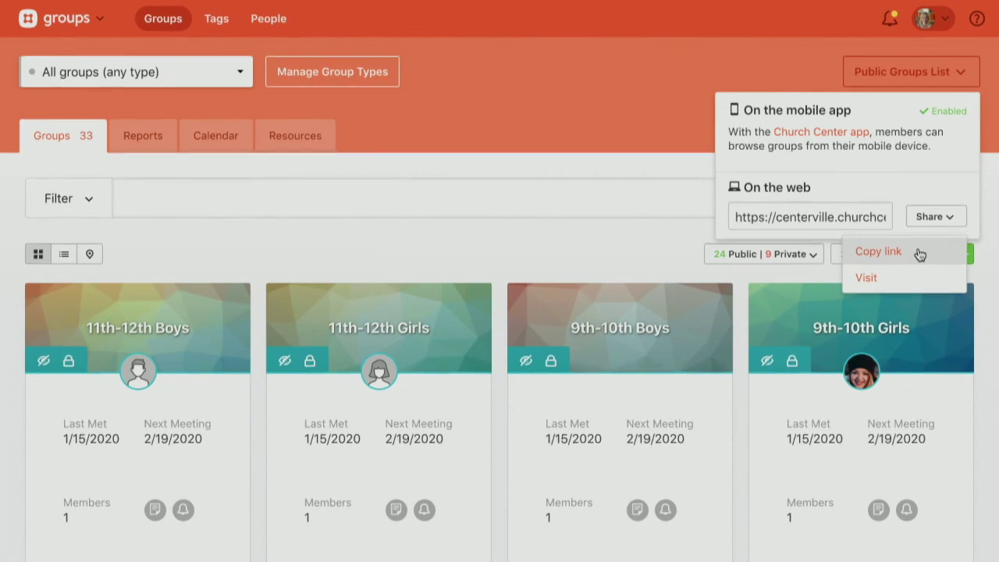
{"action": "left_click", "coordinate": [882, 278]}
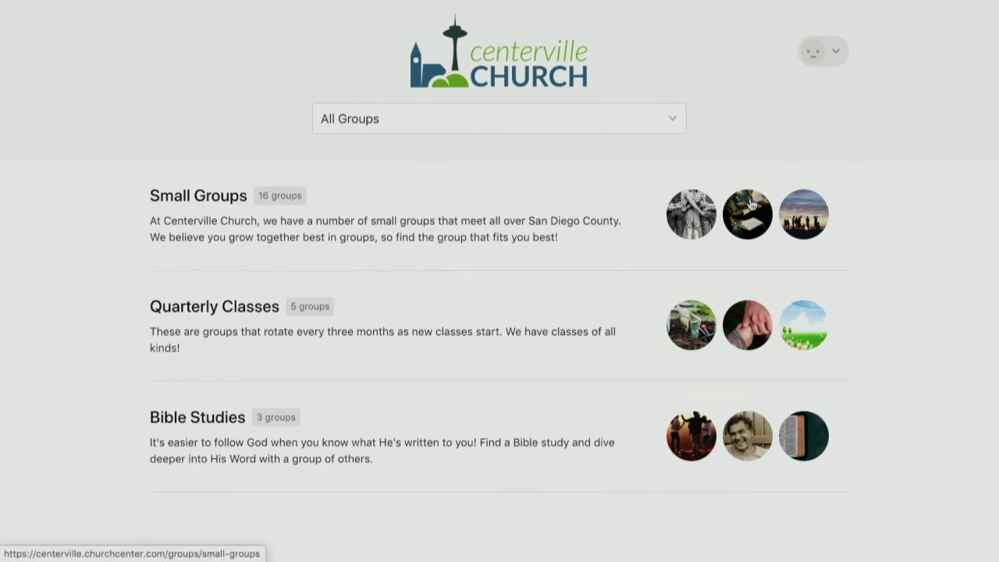
- Open Small Groups on Church Center and show the San Diego County group map
{"action": "left_click", "coordinate": [508, 216]}
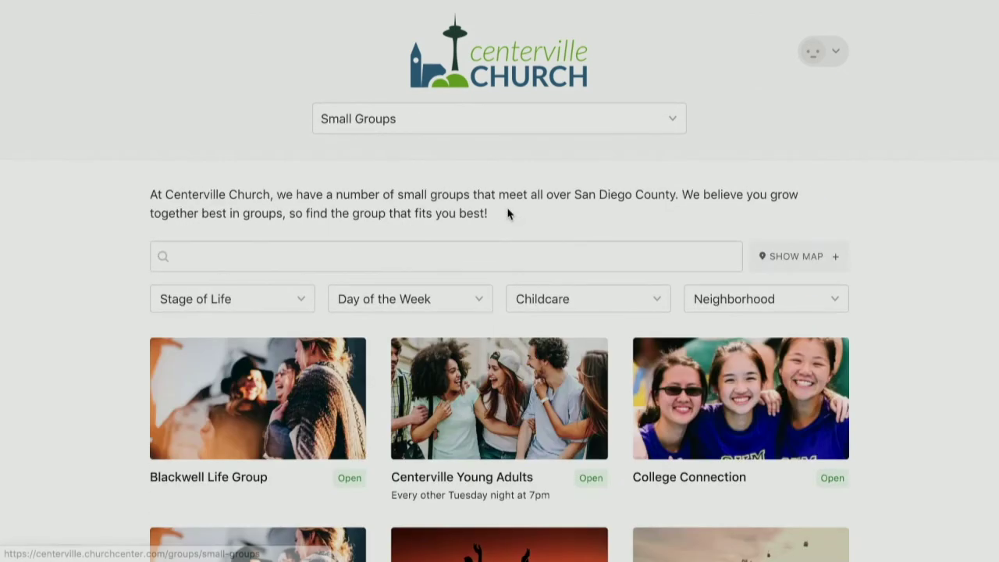
{"action": "left_click", "coordinate": [799, 257]}
{"action": "scroll", "coordinate": [701, 281], "scroll_direction": "down", "scroll_amount": 2}
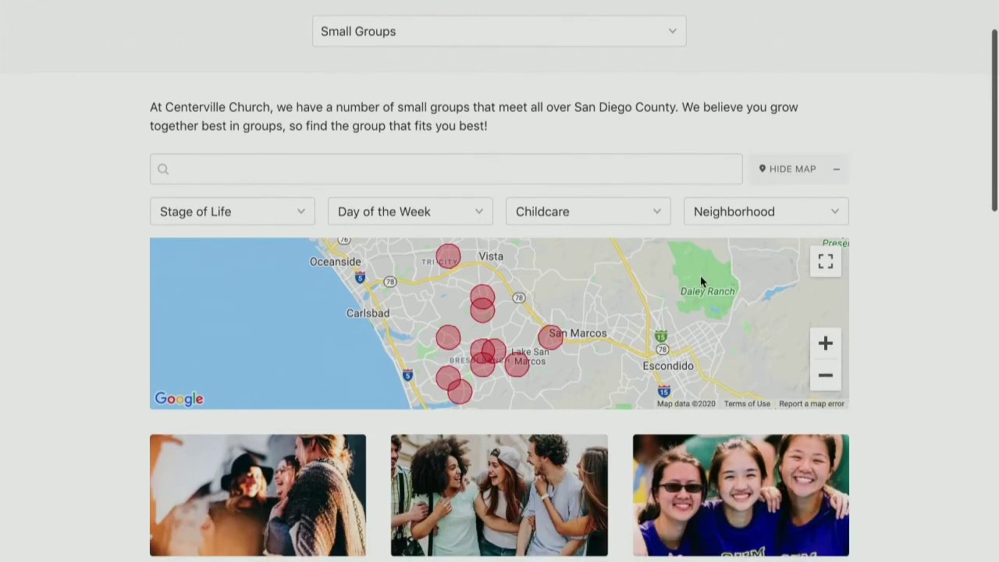
{"action": "scroll", "coordinate": [700, 281], "scroll_direction": "down", "scroll_amount": 1}
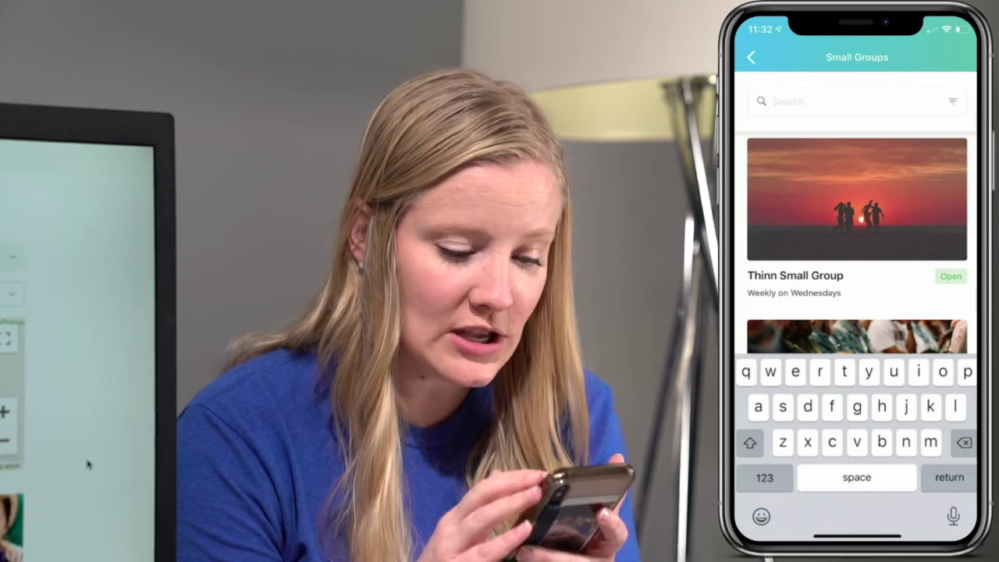
- Filter Small Groups to Stage of Life Married and Childcare No Childcare
{"action": "key", "text": "Return"}
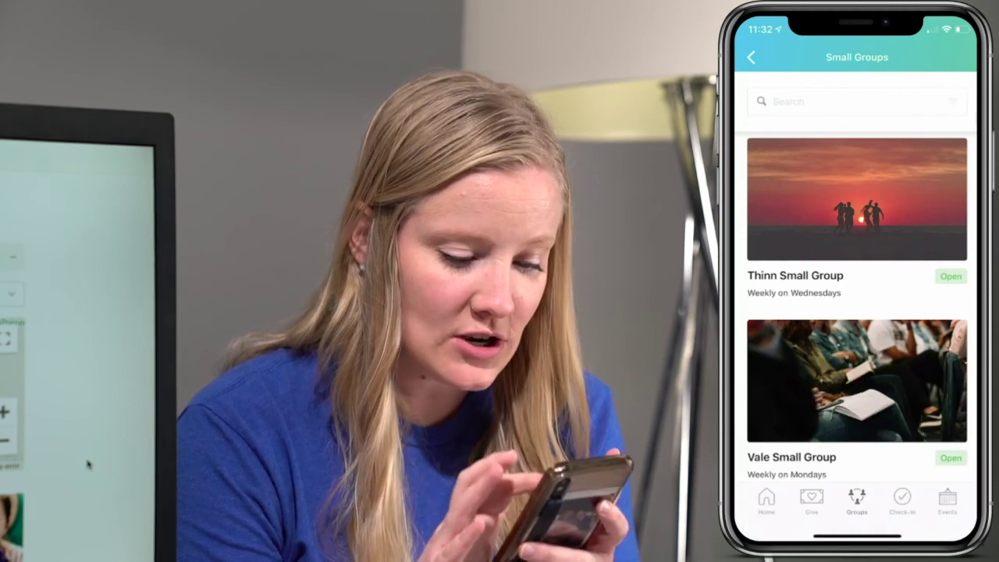
{"action": "left_click", "coordinate": [952, 100]}
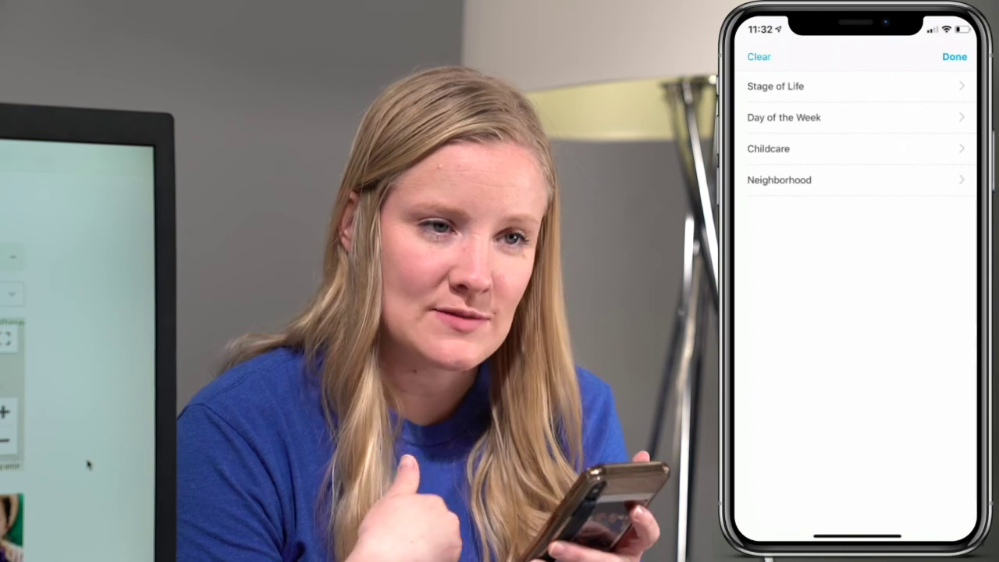
{"action": "left_click", "coordinate": [775, 86]}
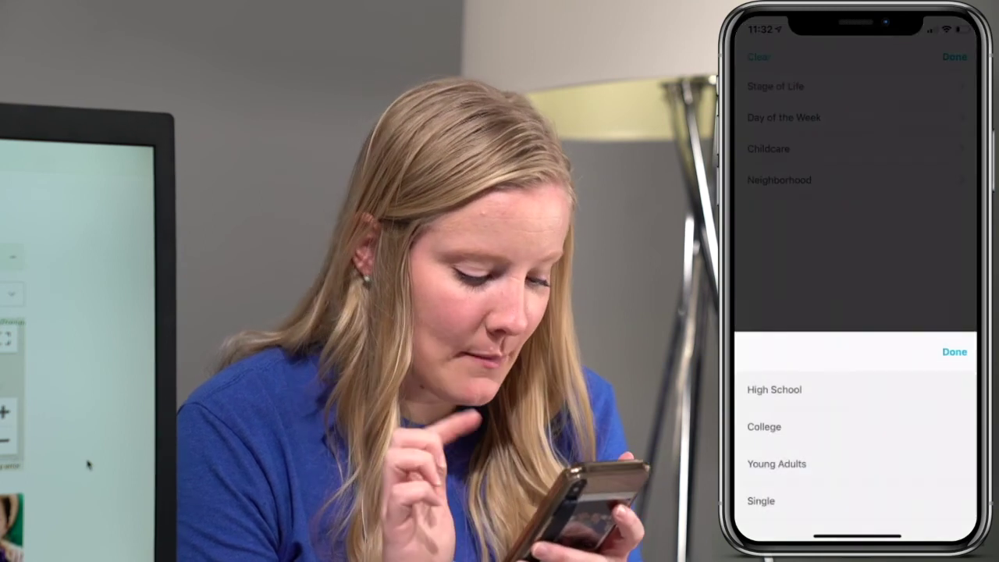
{"action": "scroll", "coordinate": [855, 445], "scroll_direction": "down", "scroll_amount": 2}
{"action": "left_click", "coordinate": [764, 465]}
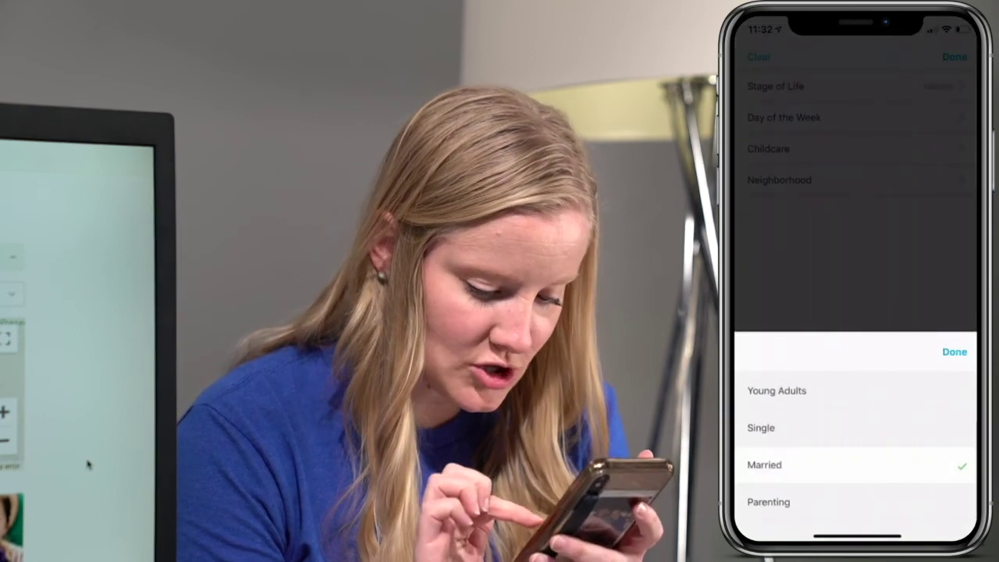
{"action": "left_click", "coordinate": [954, 351]}
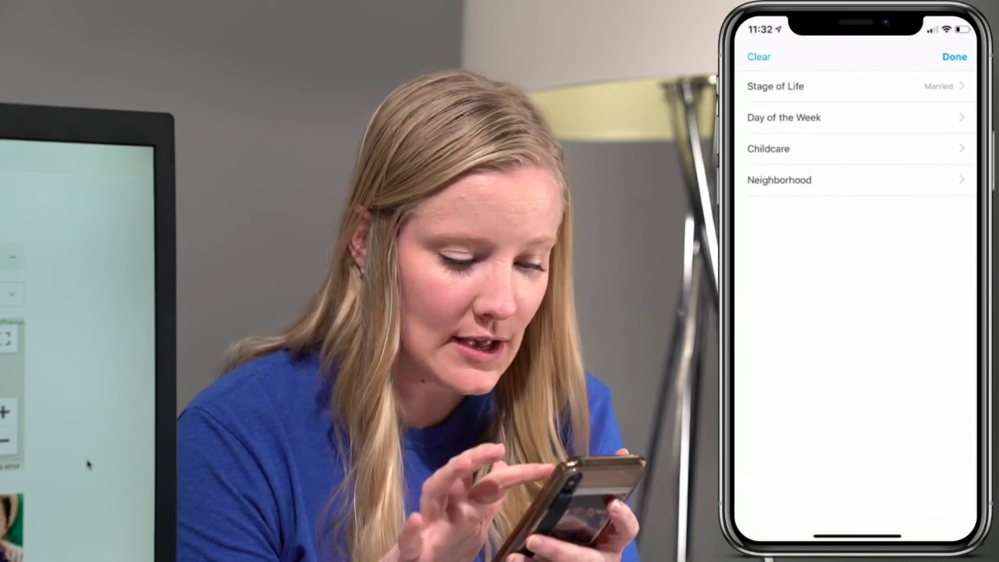
{"action": "left_click", "coordinate": [768, 148]}
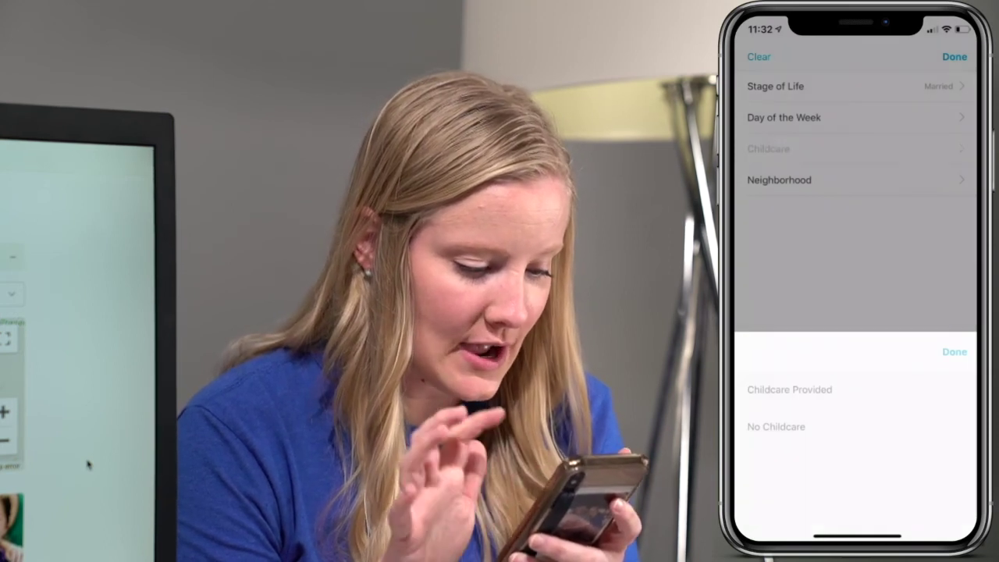
{"action": "left_click", "coordinate": [776, 426]}
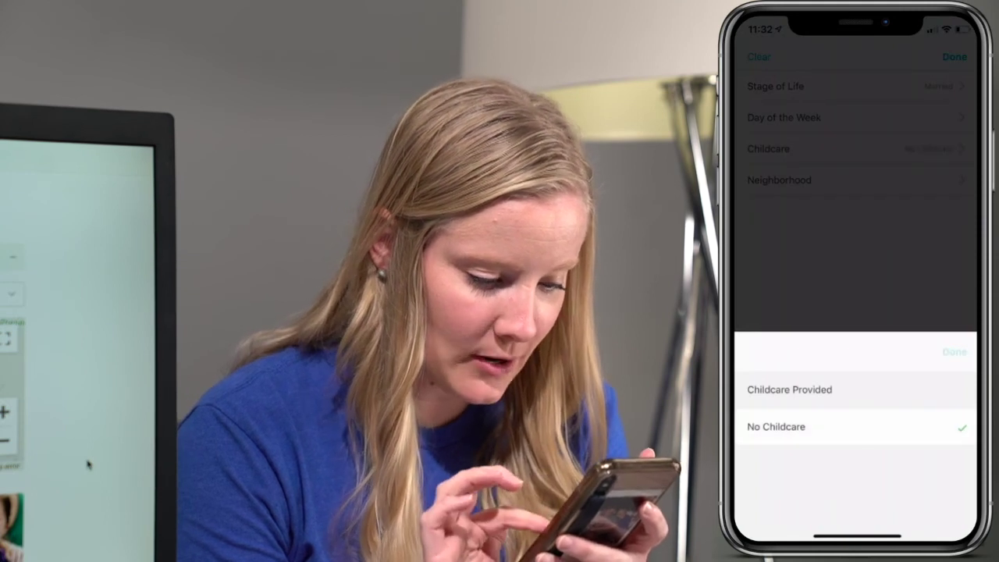
{"action": "left_click", "coordinate": [954, 351]}
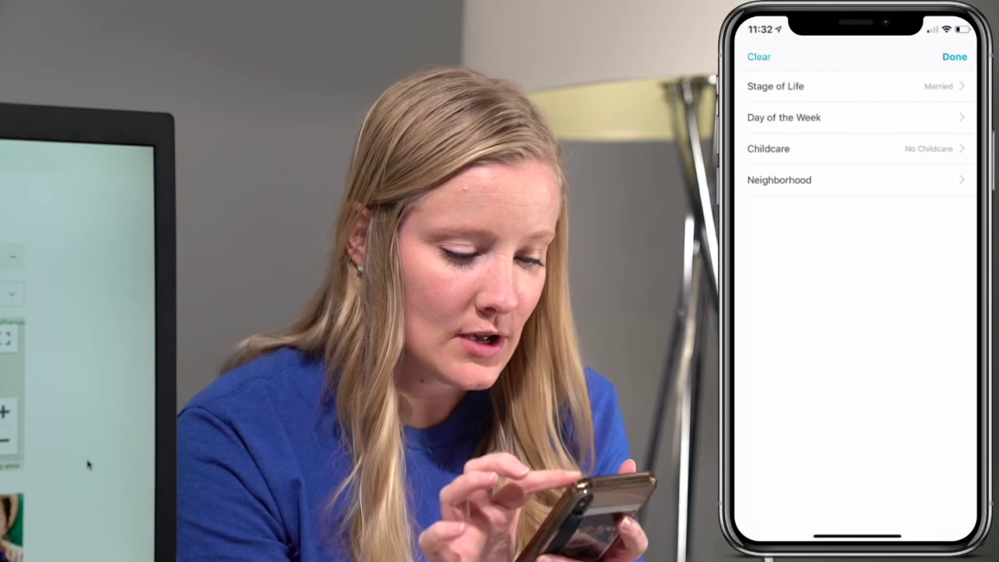
{"action": "left_click", "coordinate": [954, 56]}
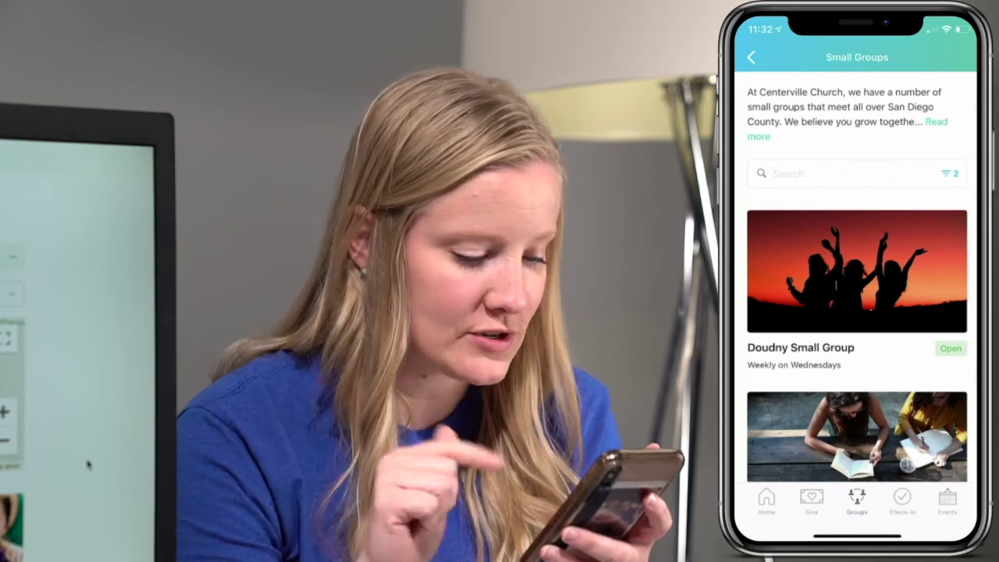
- Open the Swinney Group to view its location and Sunday weekly gatherings
{"action": "scroll", "coordinate": [857, 312], "scroll_direction": "down", "scroll_amount": 5}
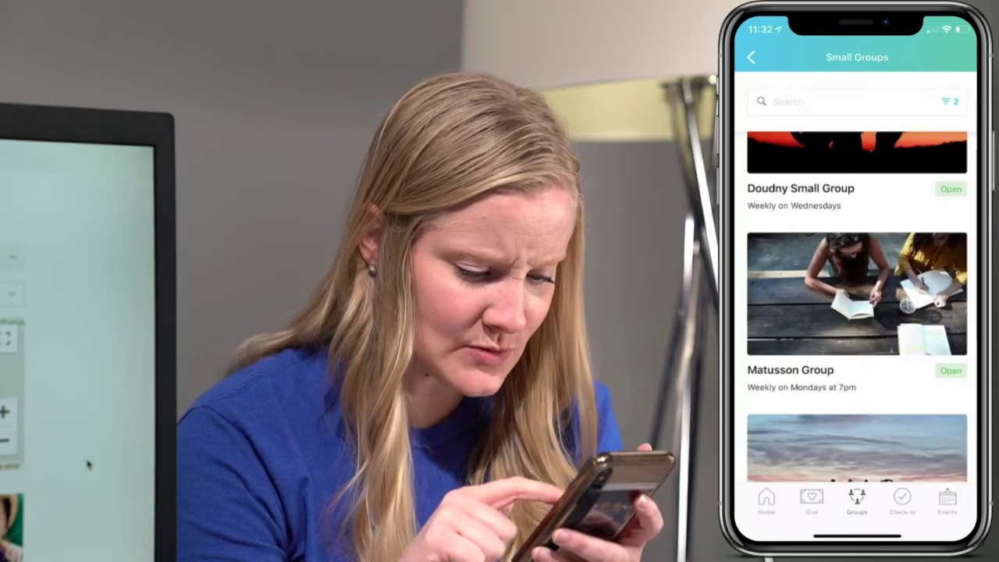
{"action": "scroll", "coordinate": [857, 312], "scroll_direction": "down", "scroll_amount": 3}
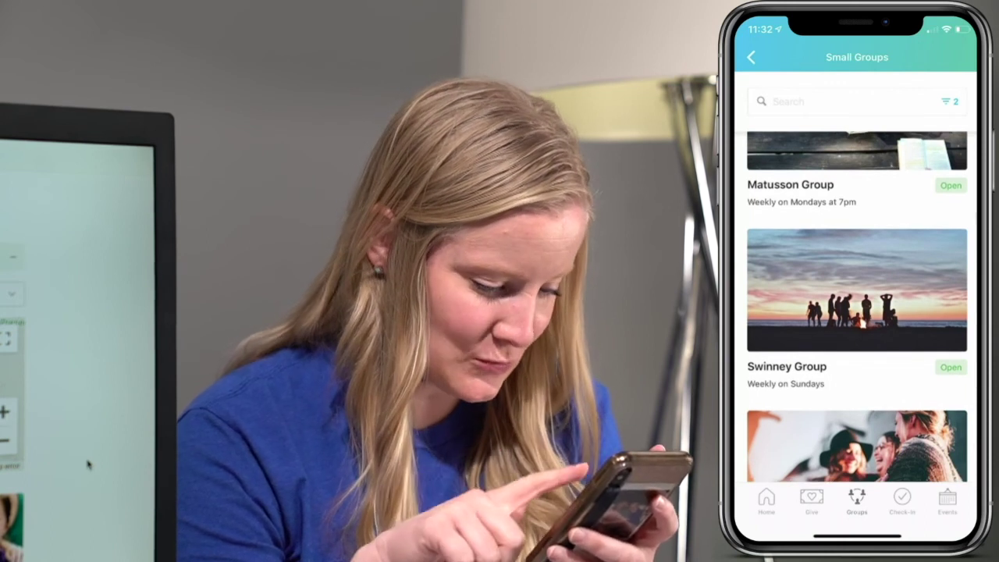
{"action": "left_click", "coordinate": [857, 296]}
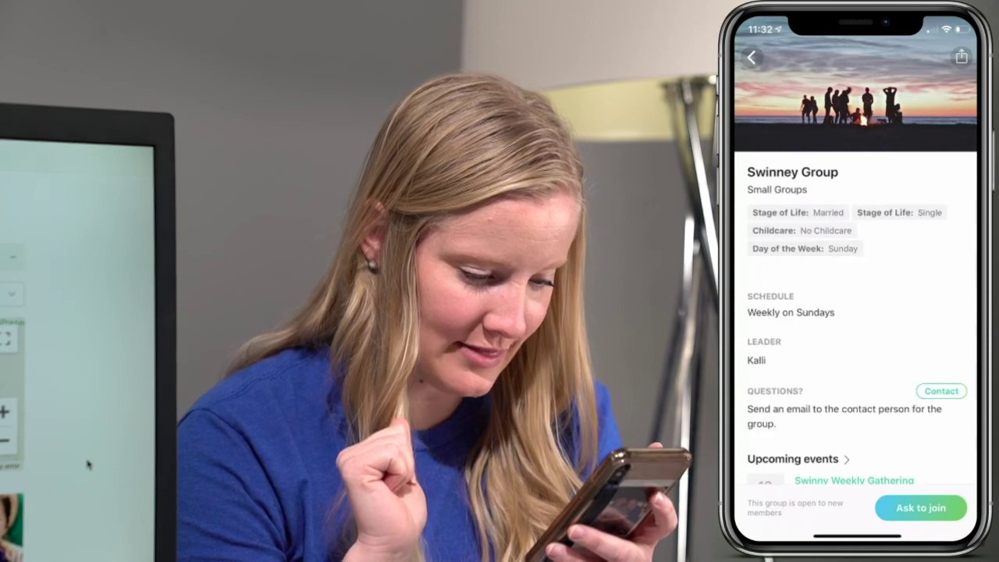
{"action": "scroll", "coordinate": [857, 312], "scroll_direction": "down", "scroll_amount": 5}
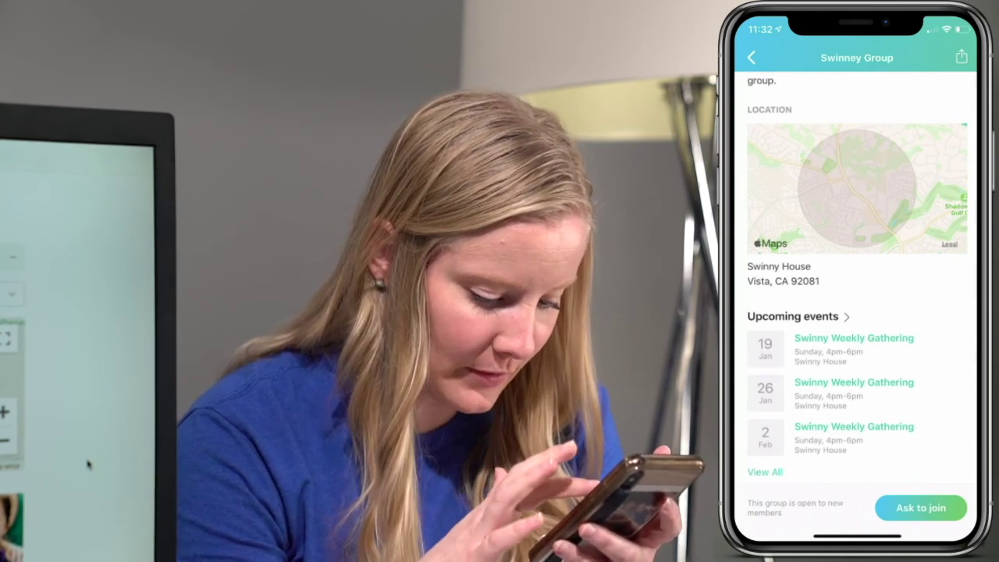
{"action": "scroll", "coordinate": [857, 281], "scroll_direction": "up", "scroll_amount": 5}
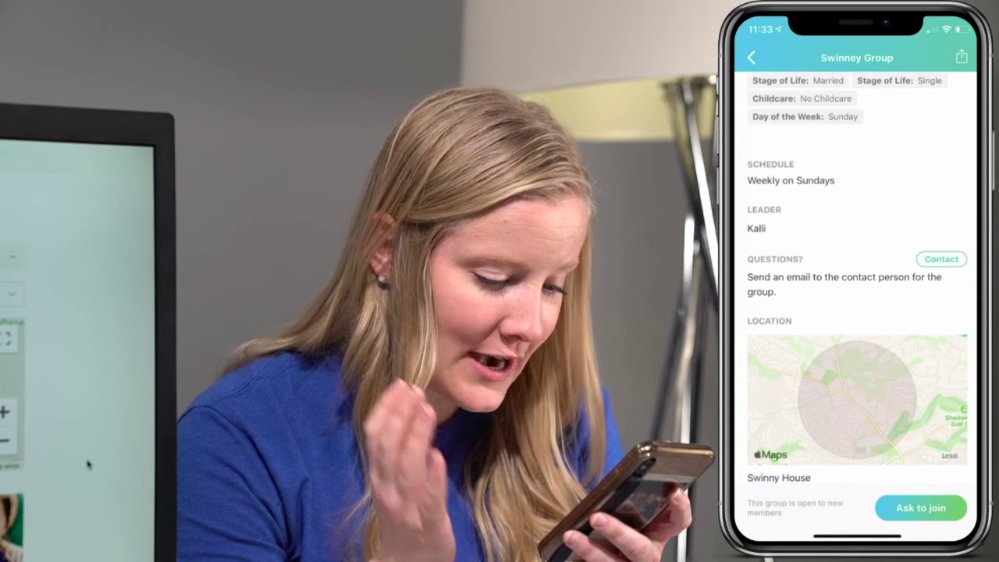
- Ask to join Swinney Group with the note 'I would love to be in ur goru!'
{"action": "left_click", "coordinate": [921, 507]}
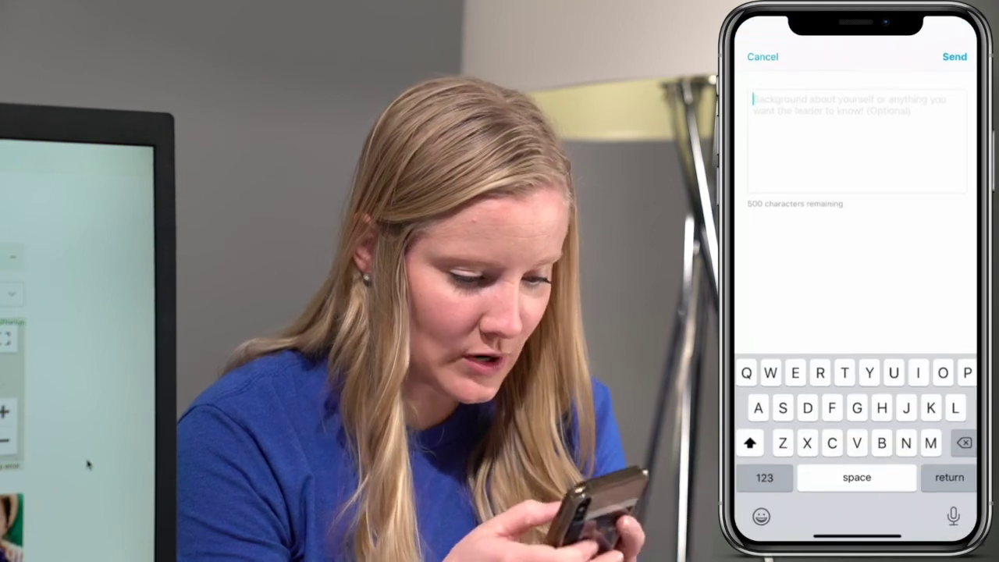
{"action": "type", "text": "I woul"}
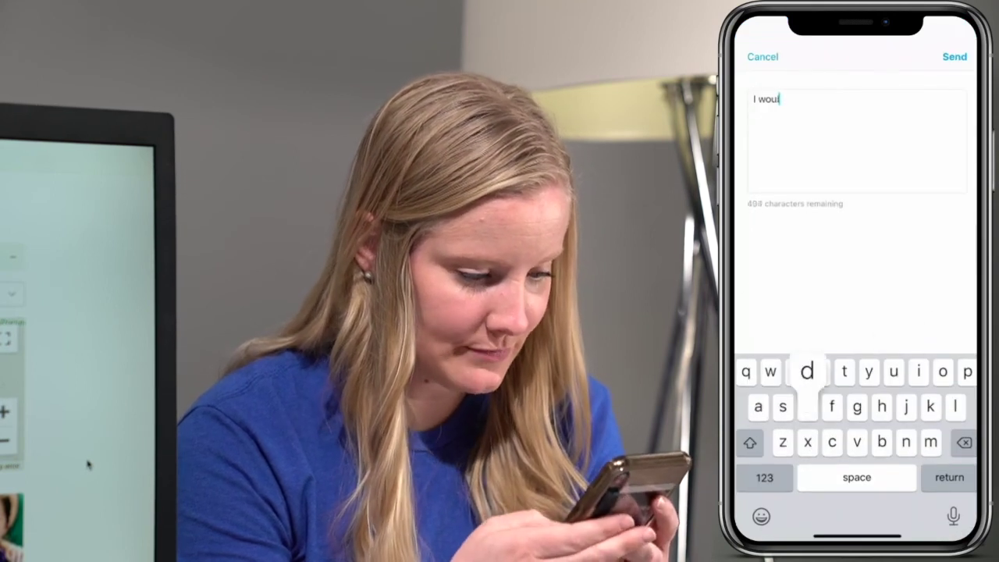
{"action": "type", "text": "d love to be i"}
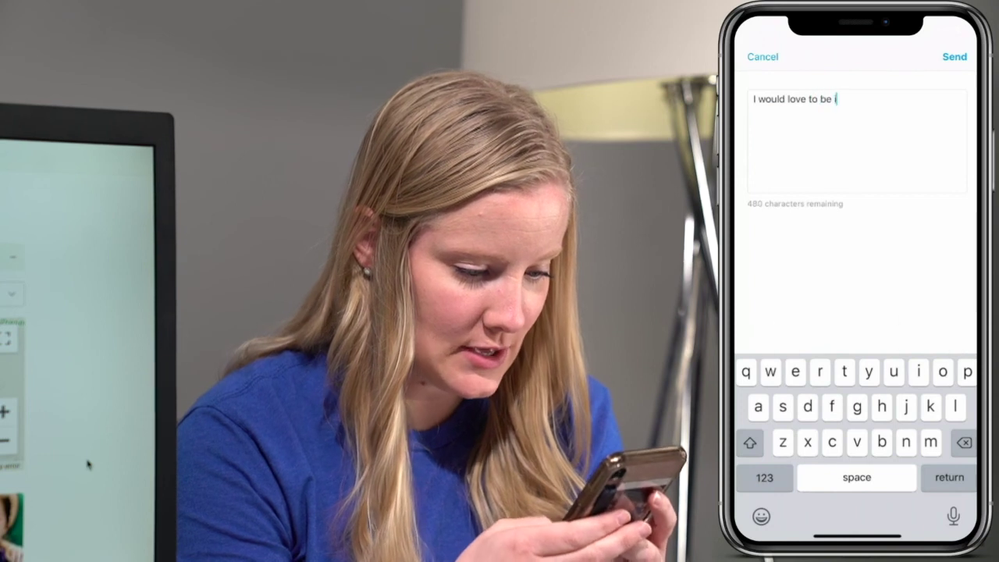
{"action": "type", "text": "n ur gorul"}
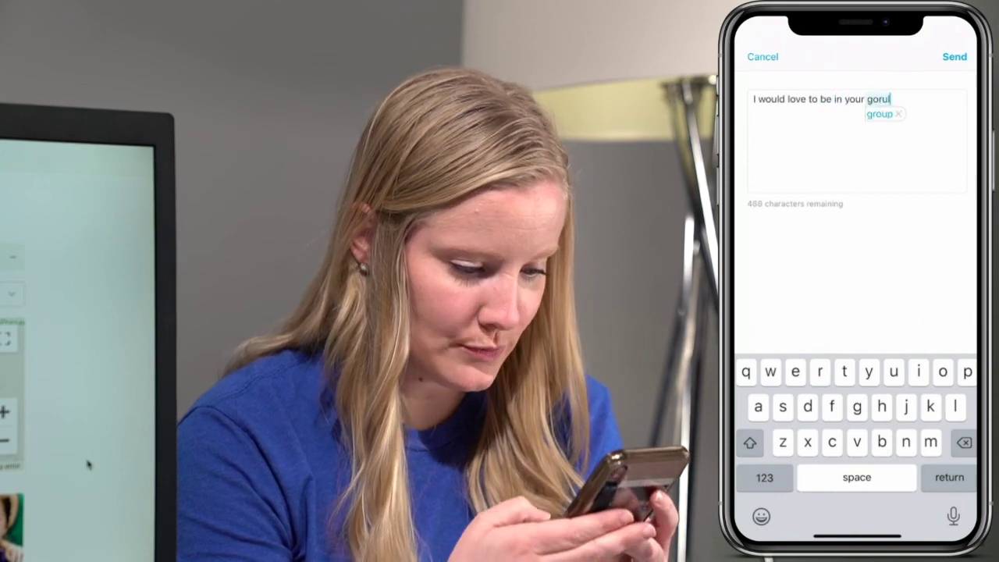
{"action": "type", "text": "!"}
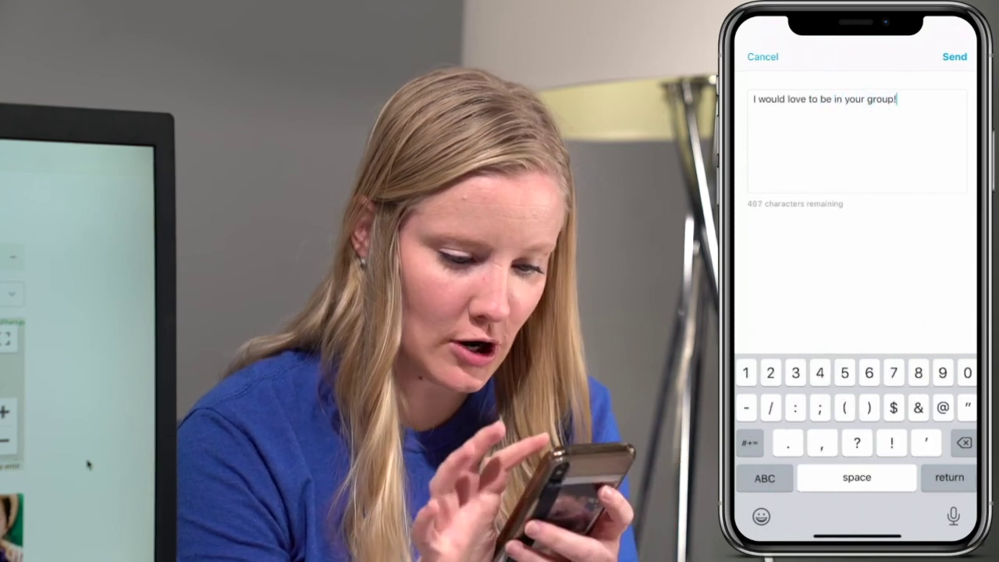
{"action": "left_click", "coordinate": [954, 57]}
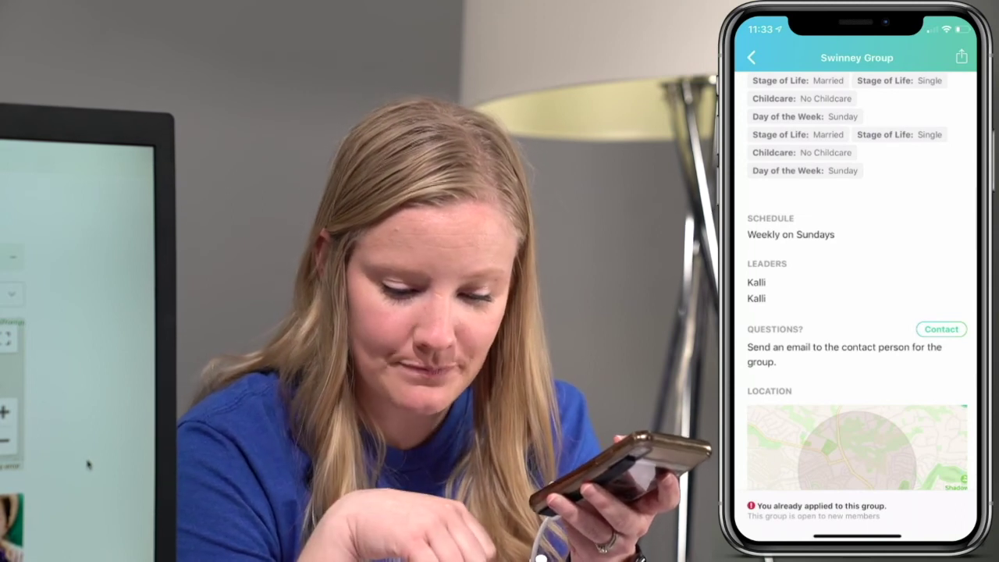
{"action": "scroll", "coordinate": [857, 281], "scroll_direction": "down", "scroll_amount": 5}
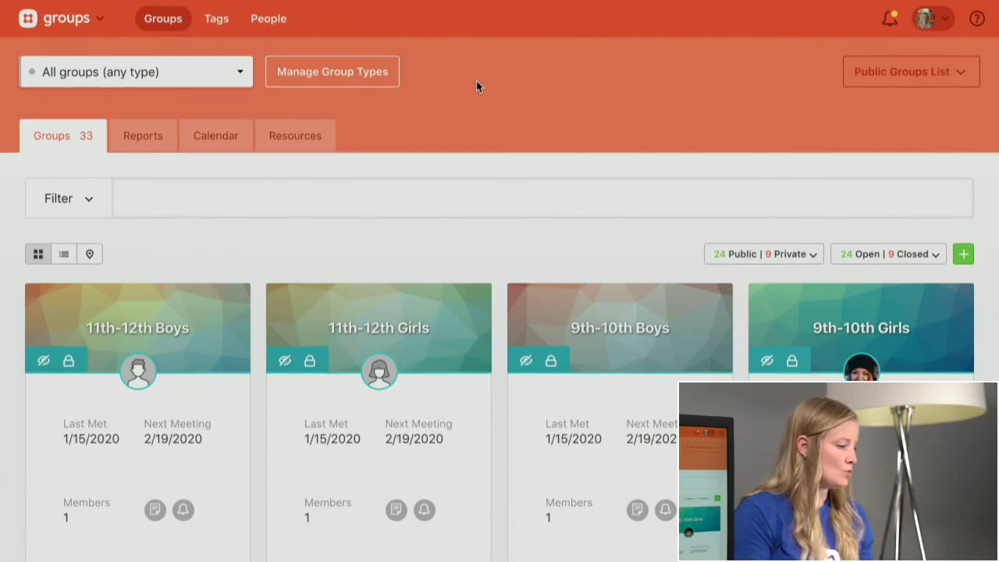
- Go to Manage Group Types and start adding a new group type
{"action": "left_click", "coordinate": [349, 82]}
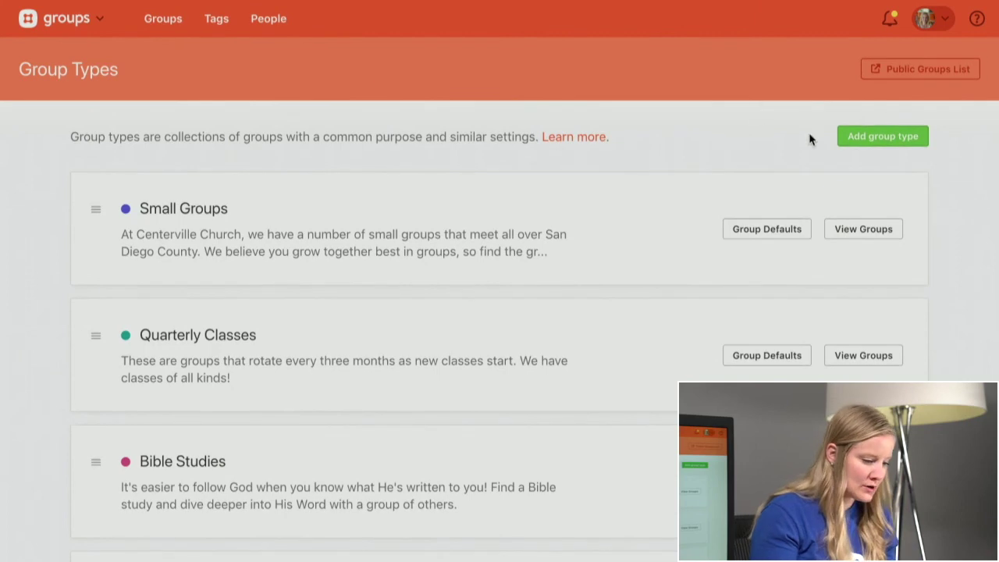
{"action": "left_click", "coordinate": [854, 138]}
- Start the name 'Sund', paste the description, and choose the orange colour theme
{"action": "scroll", "coordinate": [554, 320], "scroll_direction": "down", "scroll_amount": 3}
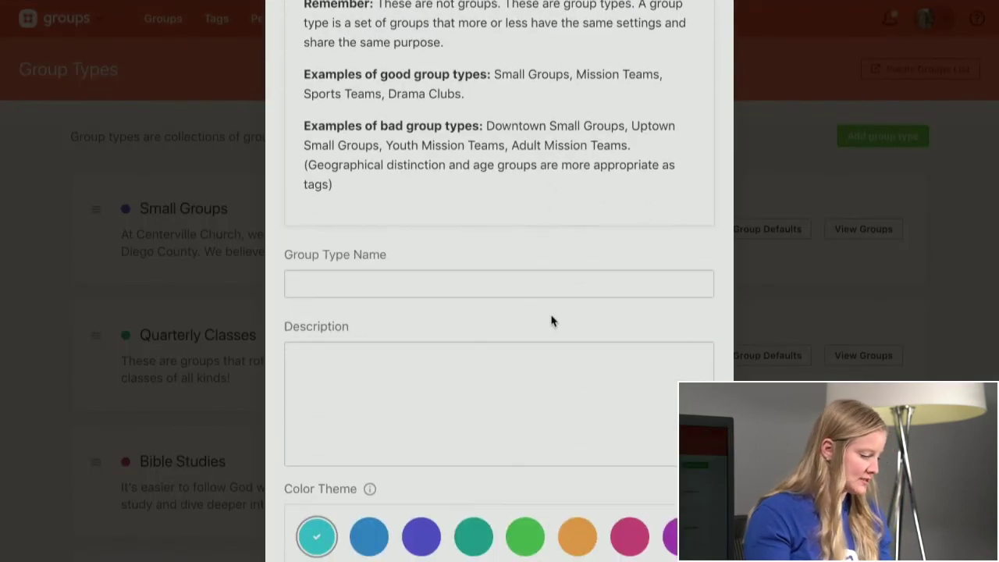
{"action": "left_click", "coordinate": [461, 273]}
{"action": "type", "text": "Sund"}
{"action": "left_click", "coordinate": [291, 357]}
{"action": "type", "text": "We host classes before service on Sundays for adults and kids to learn more about the Bible."}
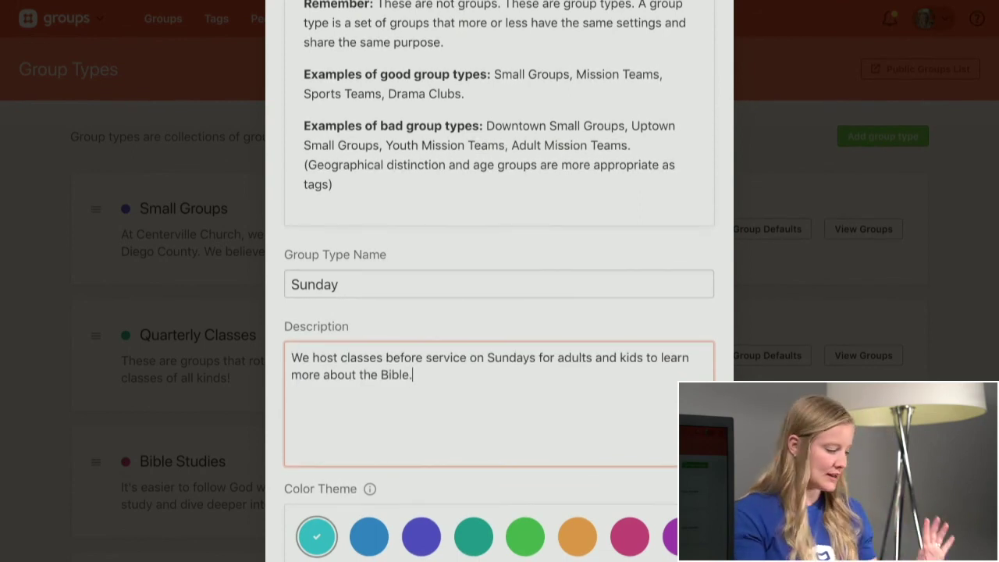
{"action": "scroll", "coordinate": [500, 312], "scroll_direction": "down", "scroll_amount": 2}
{"action": "scroll", "coordinate": [499, 312], "scroll_direction": "down", "scroll_amount": 2}
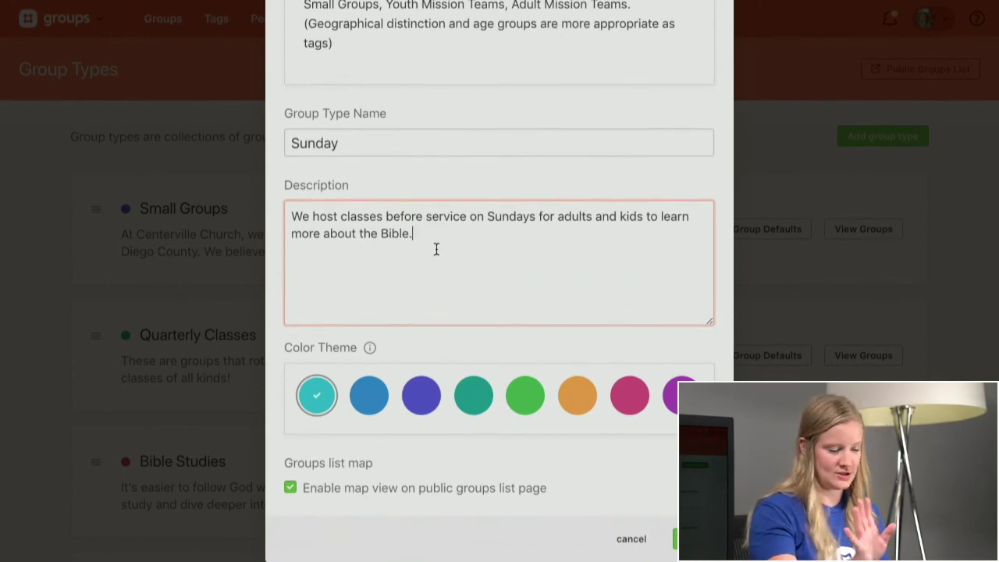
{"action": "left_click", "coordinate": [579, 411]}
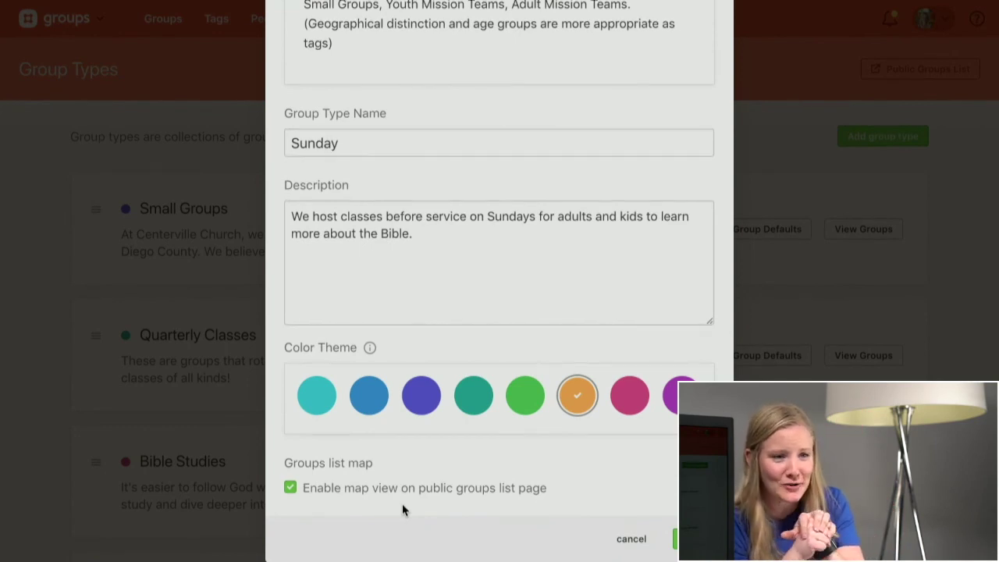
- Turn off map view, finish the name 'Sunday School', create it, and open its Group Defaults
{"action": "left_click", "coordinate": [345, 495]}
{"action": "left_click", "coordinate": [372, 143]}
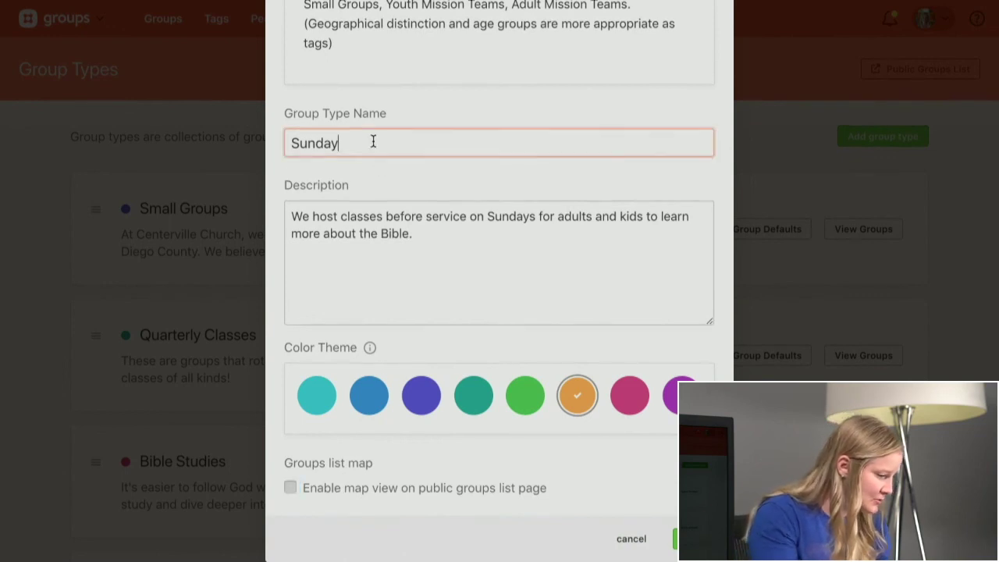
{"action": "type", "text": "School"}
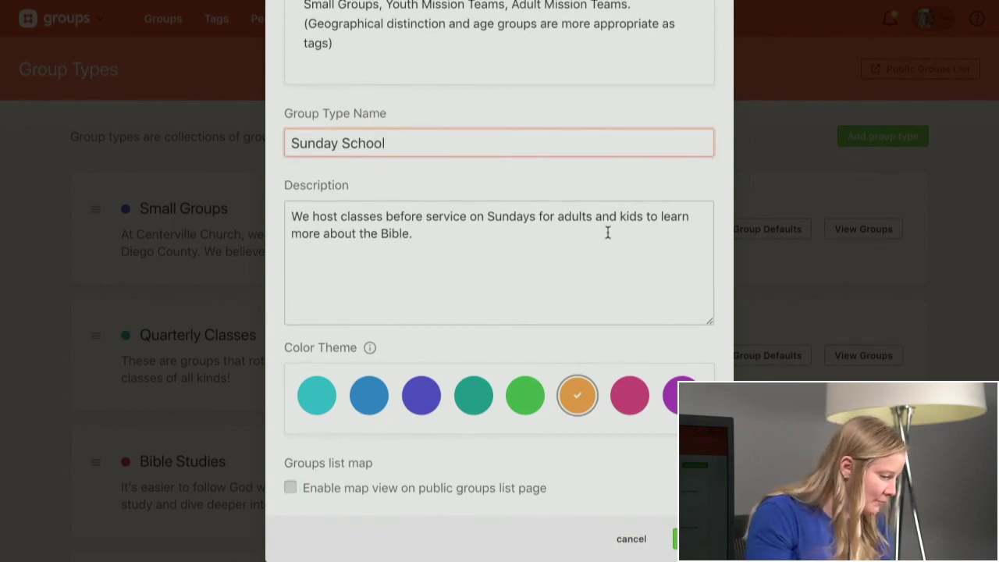
{"action": "key", "text": "Return"}
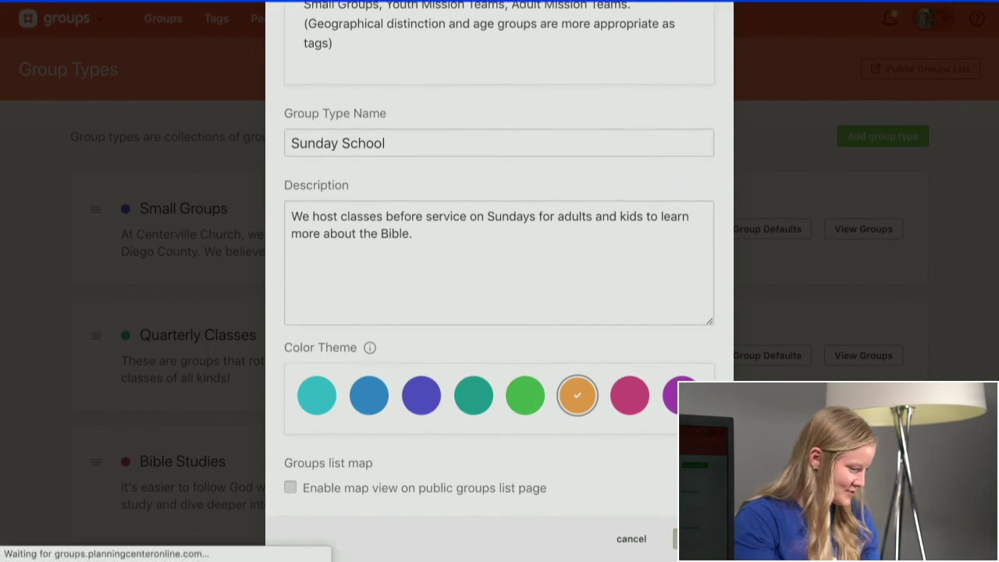
{"action": "scroll", "coordinate": [500, 313], "scroll_direction": "down", "scroll_amount": 5}
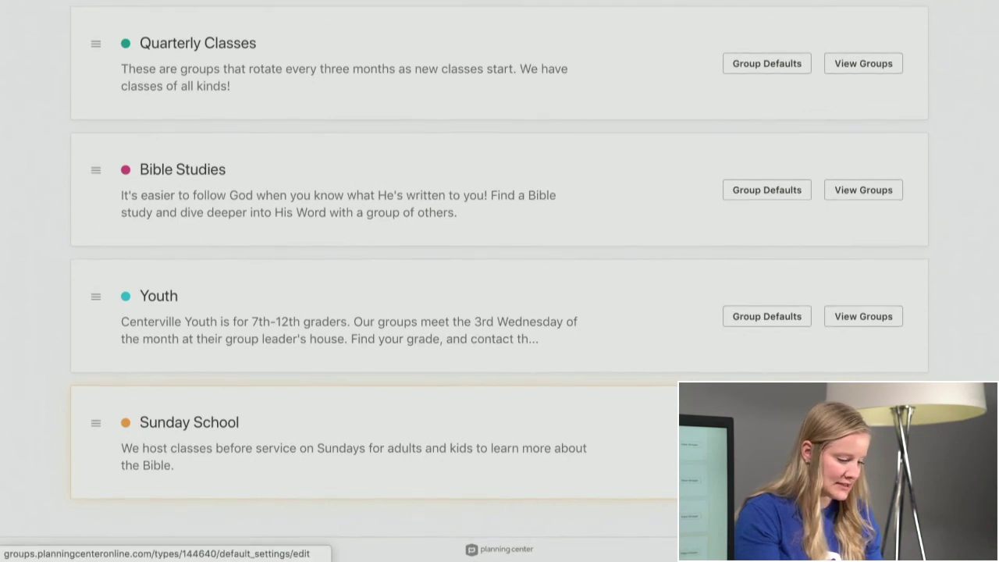
{"action": "left_click", "coordinate": [768, 443]}
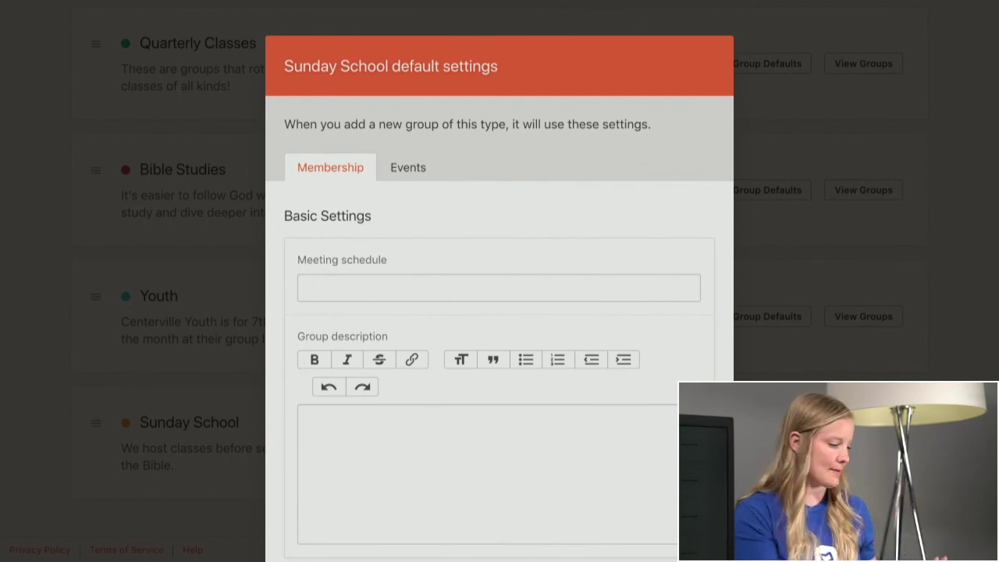
- Set the default meeting schedule to 'Sundays at 9am'
{"action": "left_click", "coordinate": [443, 289]}
{"action": "type", "text": "S"}
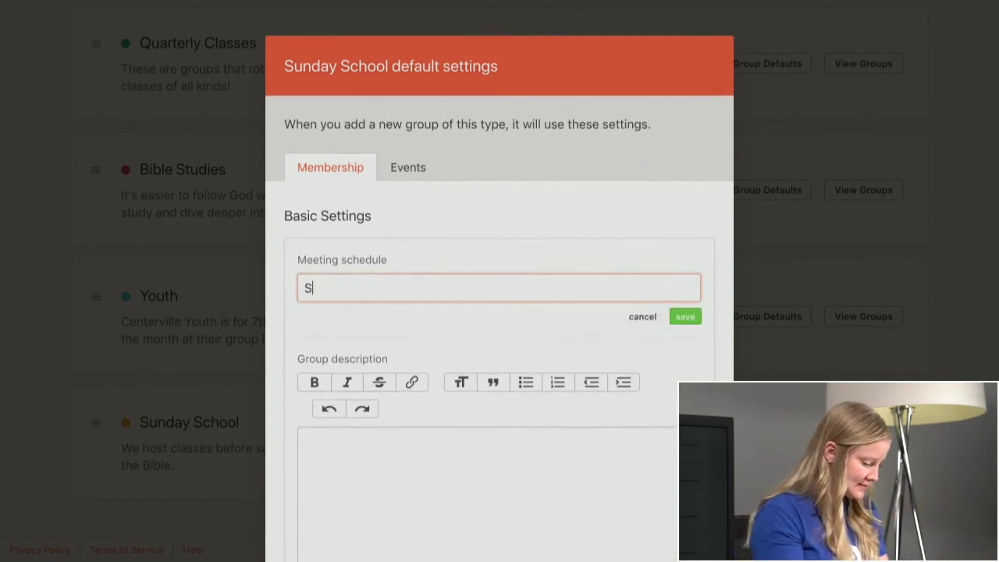
{"action": "type", "text": "undays "}
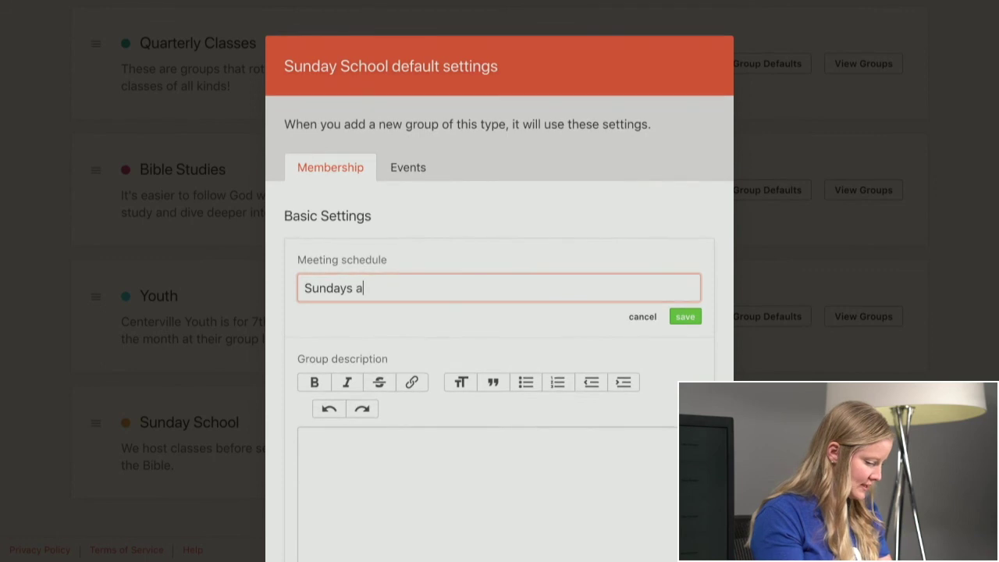
{"action": "type", "text": "at 9am"}
{"action": "left_click", "coordinate": [694, 319]}
{"action": "scroll", "coordinate": [606, 343], "scroll_direction": "down", "scroll_amount": 5}
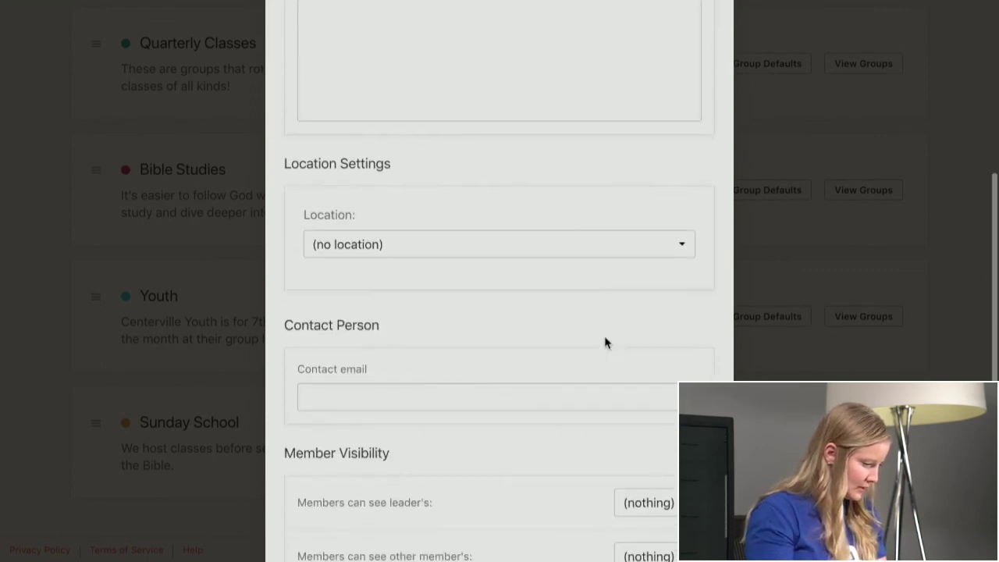
{"action": "scroll", "coordinate": [605, 343], "scroll_direction": "down", "scroll_amount": 1}
- Set the default location to Carlsbad Campus and save the church contact email
{"action": "left_click", "coordinate": [482, 201]}
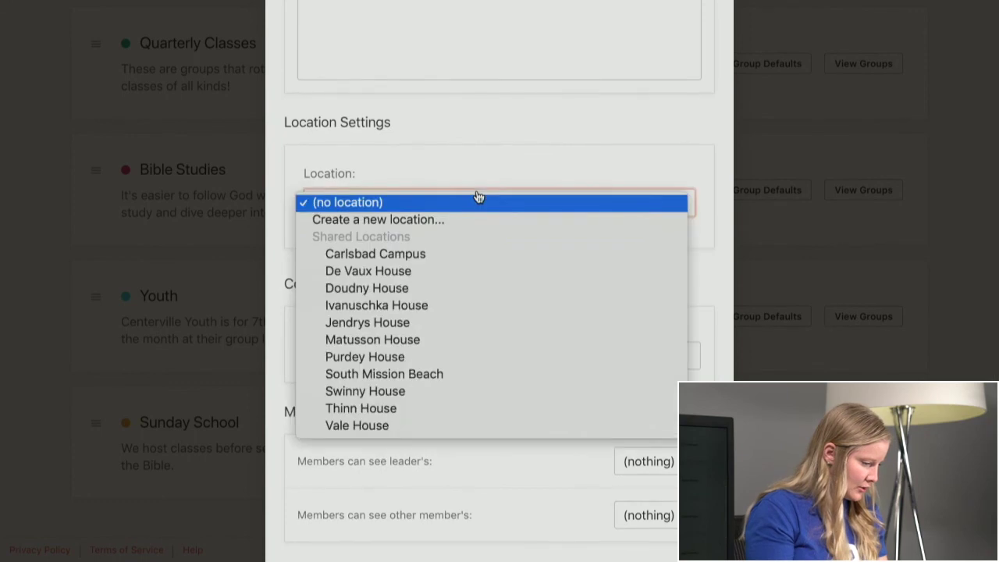
{"action": "left_click", "coordinate": [446, 255]}
{"action": "scroll", "coordinate": [447, 257], "scroll_direction": "down", "scroll_amount": 3}
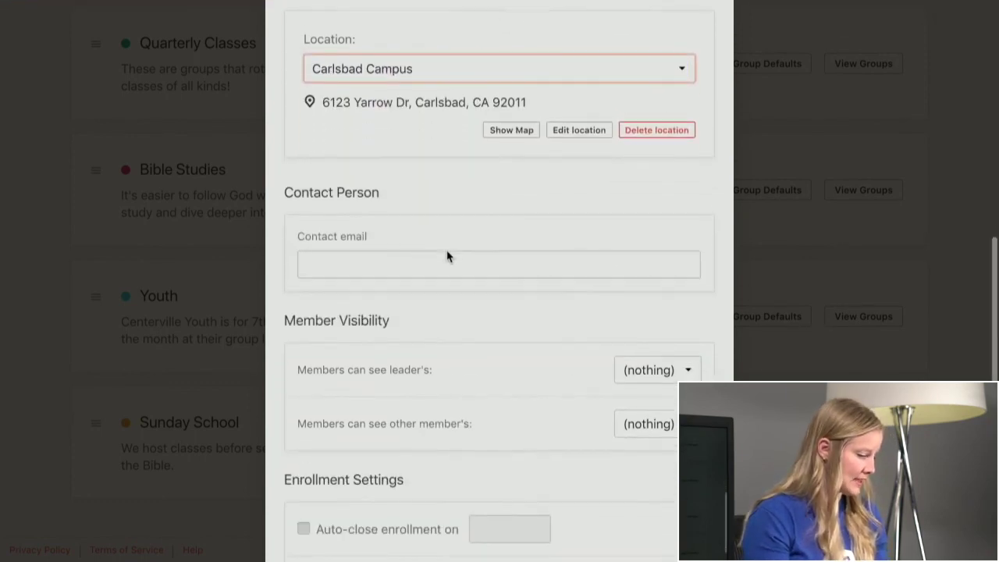
{"action": "left_click", "coordinate": [446, 250]}
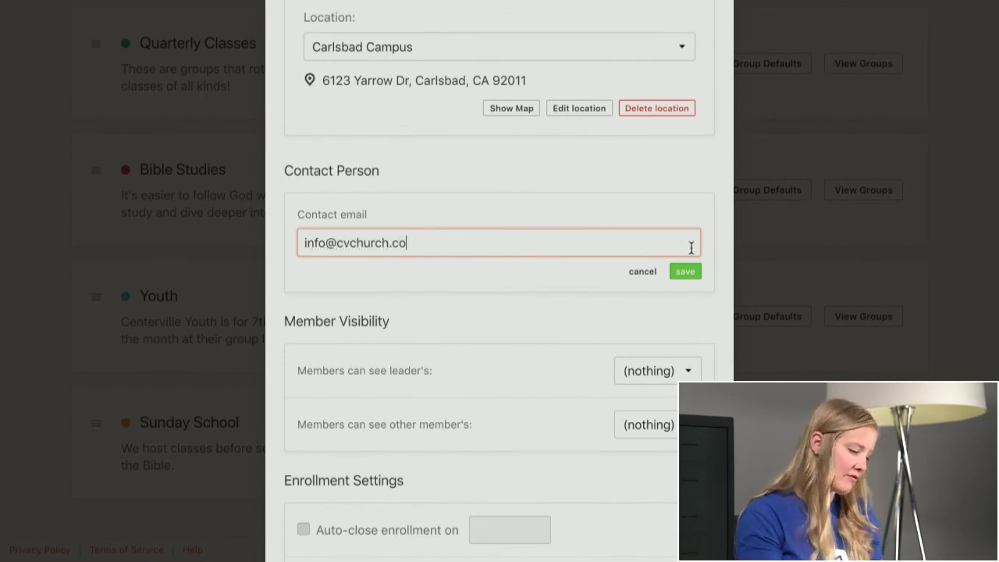
{"action": "left_click", "coordinate": [690, 275]}
{"action": "scroll", "coordinate": [440, 304], "scroll_direction": "down", "scroll_amount": 2}
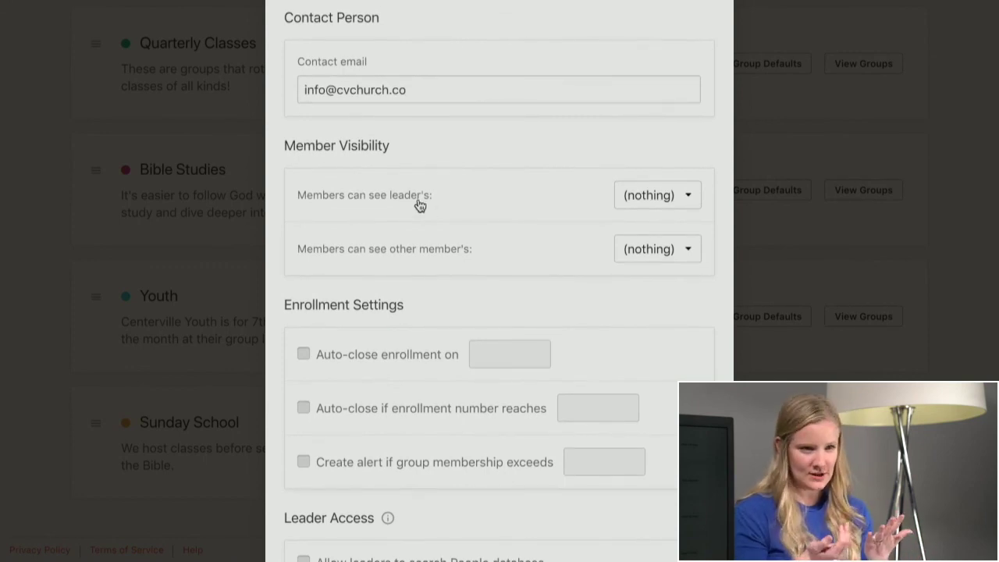
- Tick name and photo in both the leader and other-member visibility dropdowns
{"action": "left_click", "coordinate": [641, 204]}
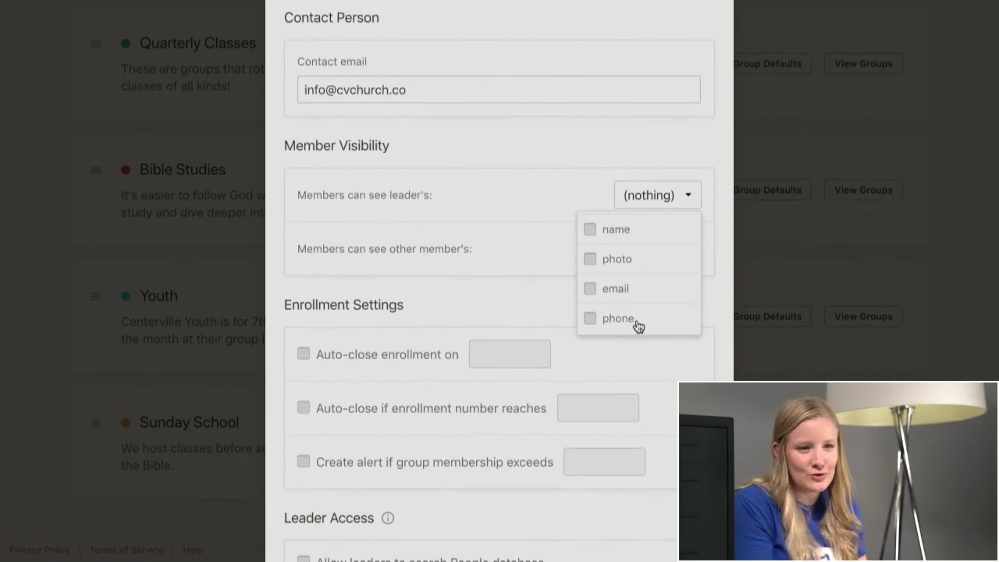
{"action": "left_click", "coordinate": [612, 265]}
{"action": "left_click", "coordinate": [614, 230]}
{"action": "left_click", "coordinate": [551, 207]}
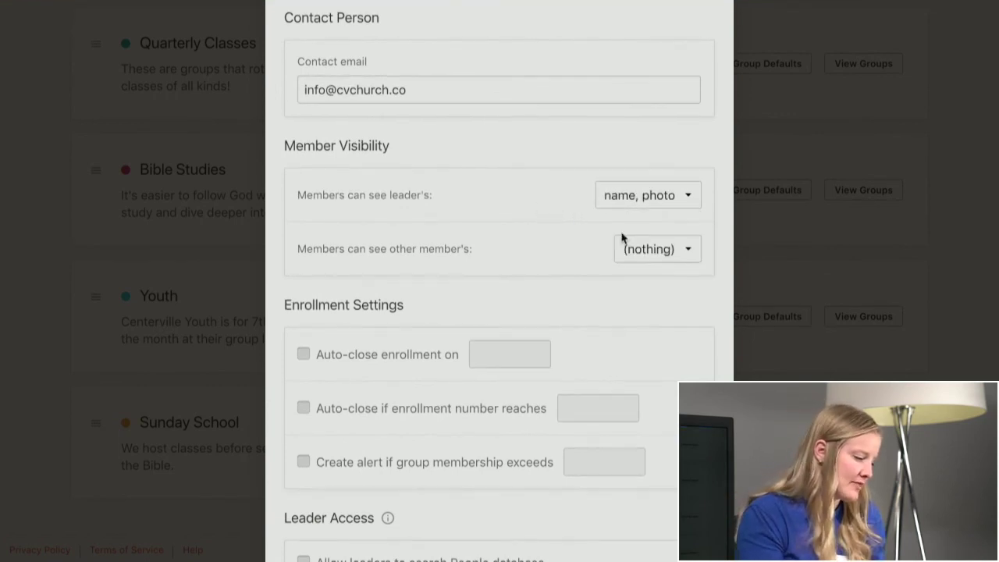
{"action": "left_click", "coordinate": [673, 251]}
{"action": "left_click", "coordinate": [620, 285]}
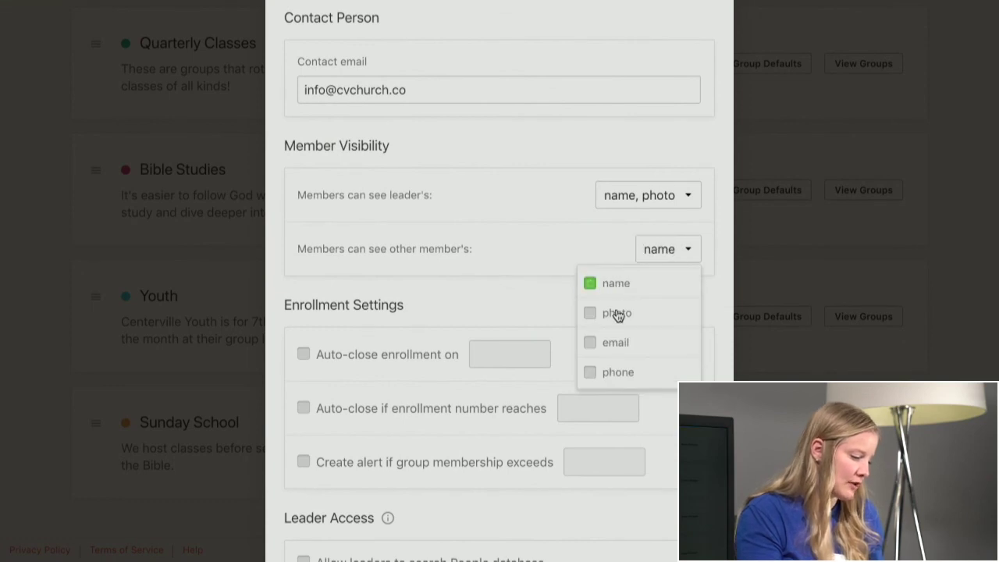
{"action": "left_click", "coordinate": [617, 313]}
{"action": "left_click", "coordinate": [530, 253]}
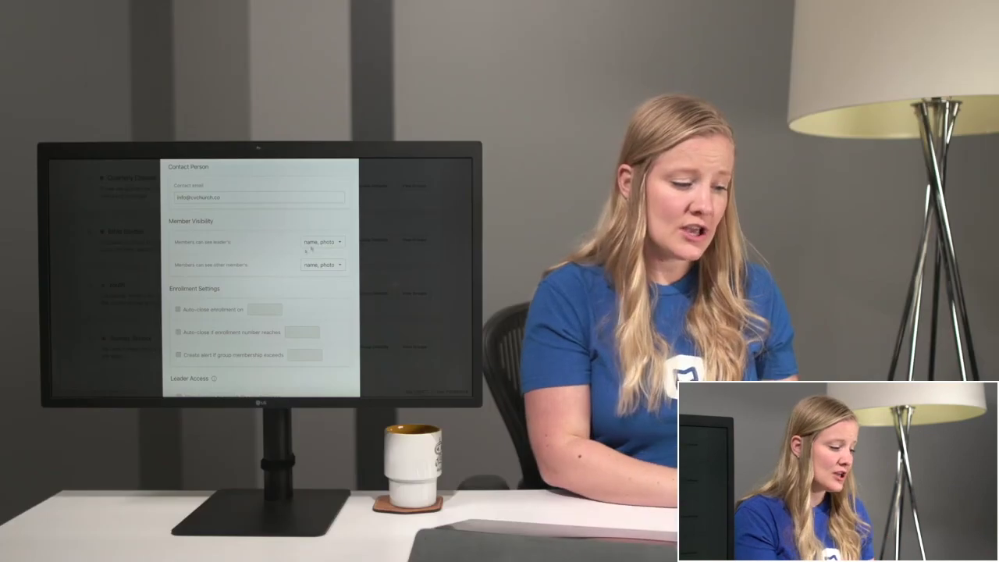
{"action": "left_click", "coordinate": [656, 195]}
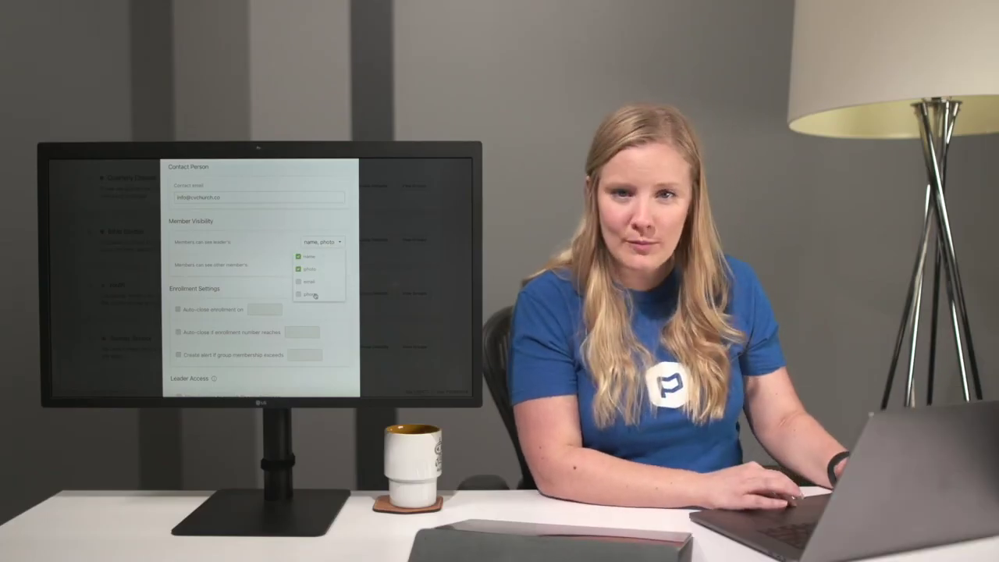
{"action": "left_click", "coordinate": [273, 291]}
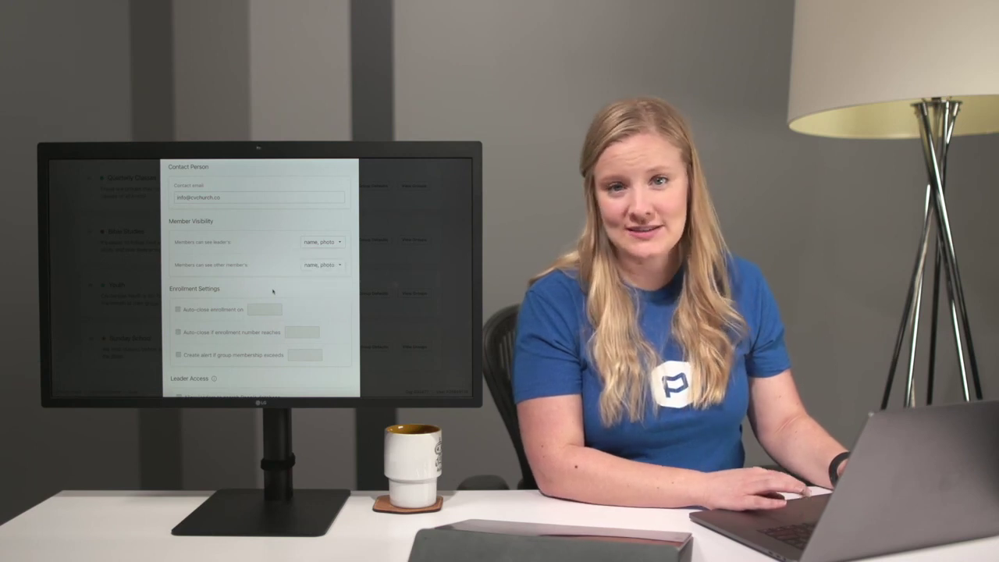
{"action": "scroll", "coordinate": [272, 291], "scroll_direction": "down", "scroll_amount": 2}
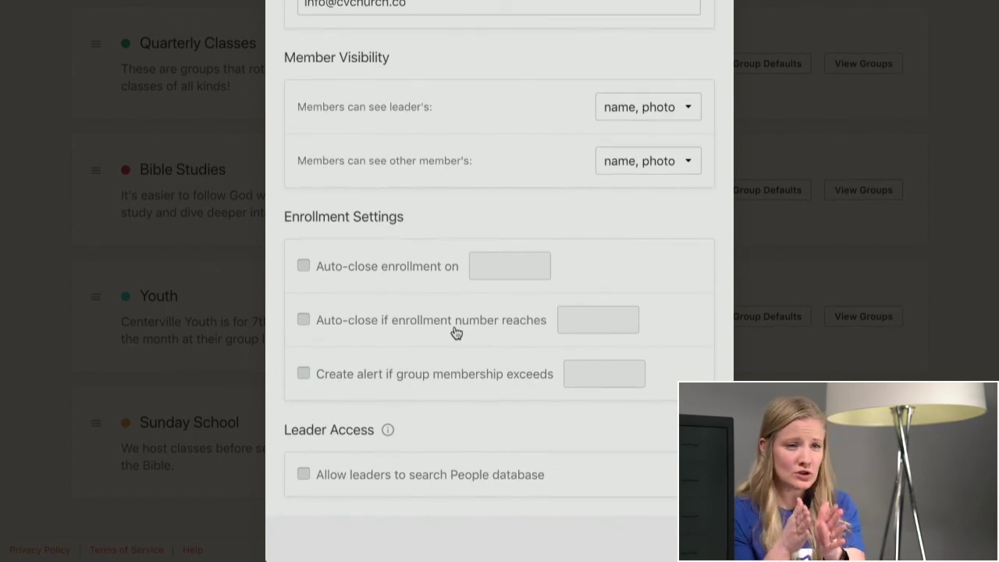
- Try the enrollment auto-close date option, then leave it unchecked
{"action": "left_click", "coordinate": [304, 266]}
{"action": "left_click", "coordinate": [510, 265]}
{"action": "left_click", "coordinate": [390, 278]}
{"action": "left_click", "coordinate": [368, 274]}
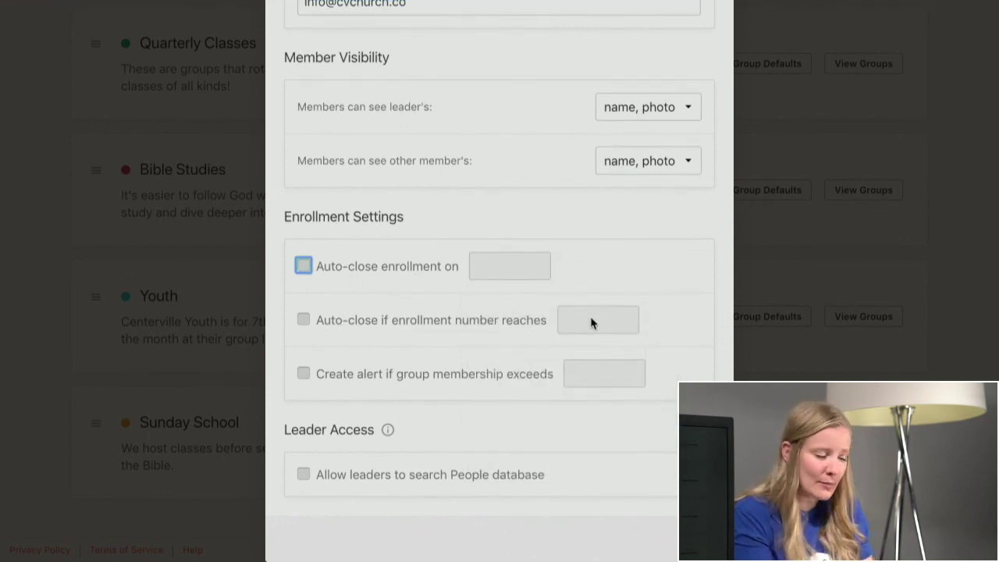
- Turn on the membership alert with a threshold of 30 members
{"action": "left_click", "coordinate": [437, 380]}
{"action": "left_click", "coordinate": [601, 374]}
{"action": "type", "text": "30"}
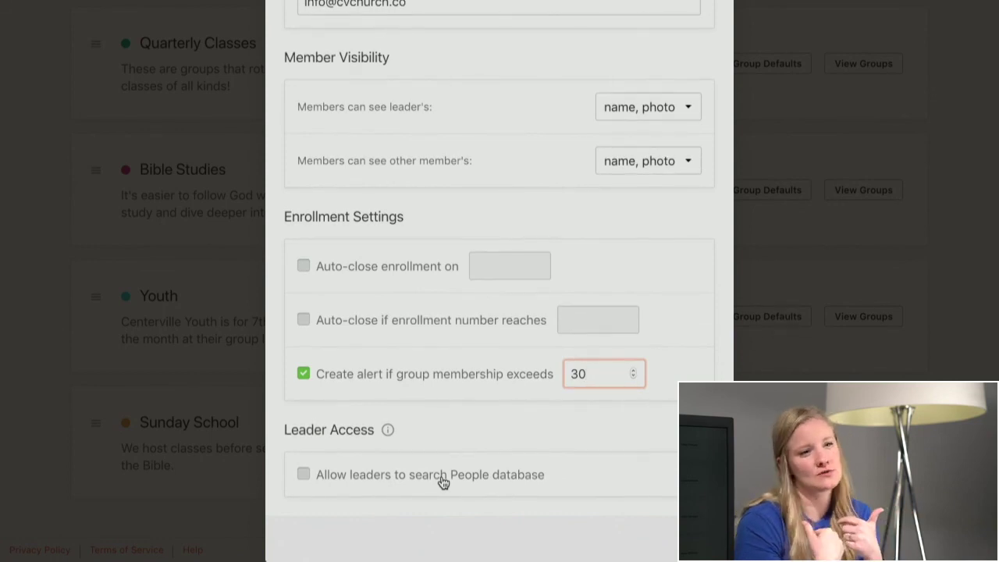
{"action": "scroll", "coordinate": [484, 419], "scroll_direction": "up", "scroll_amount": 1}
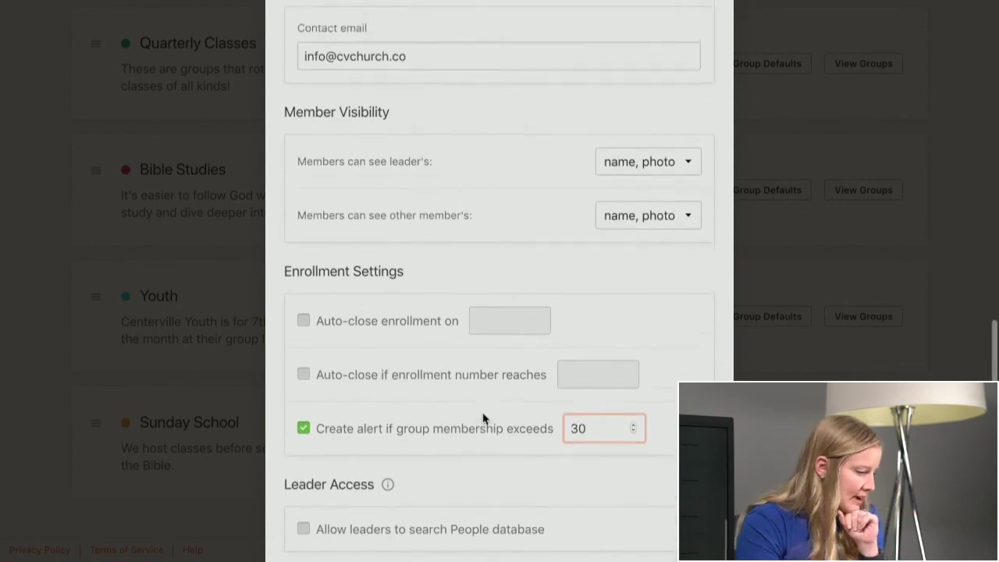
{"action": "scroll", "coordinate": [483, 419], "scroll_direction": "up", "scroll_amount": 10}
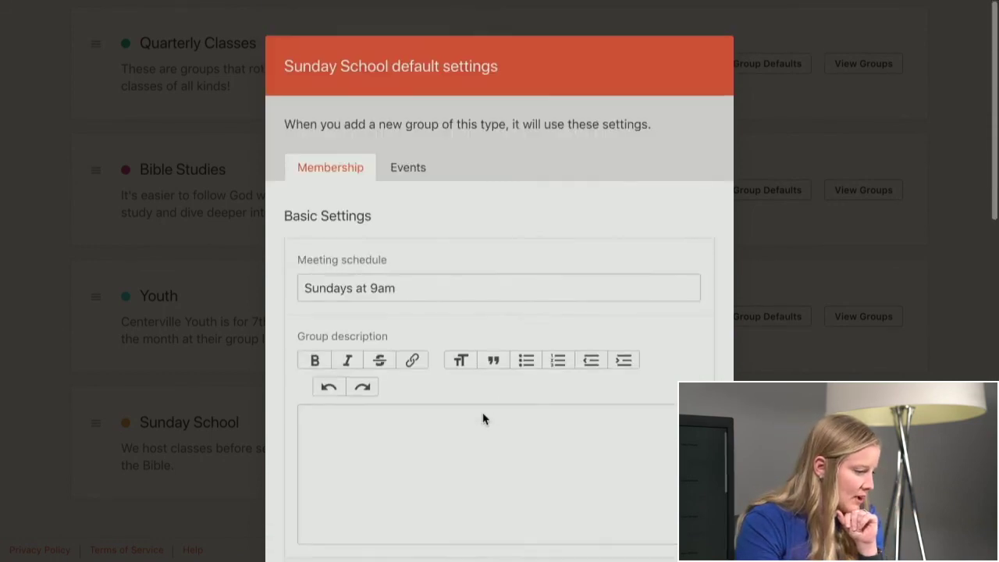
- In the Events defaults, leave reminder emails off and save the Sunday School group type
{"action": "left_click", "coordinate": [409, 169]}
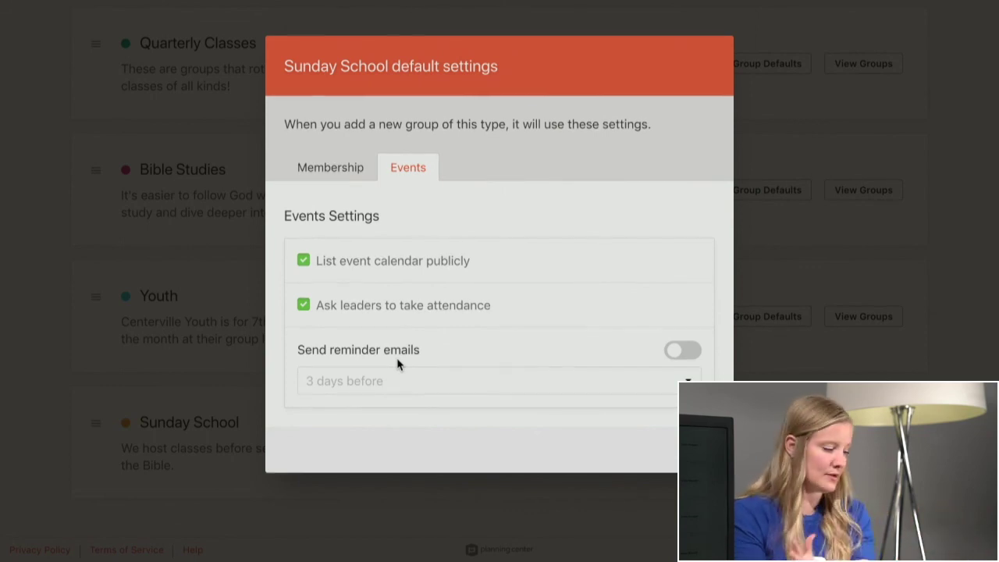
{"action": "left_click", "coordinate": [671, 355]}
{"action": "left_click", "coordinate": [654, 382]}
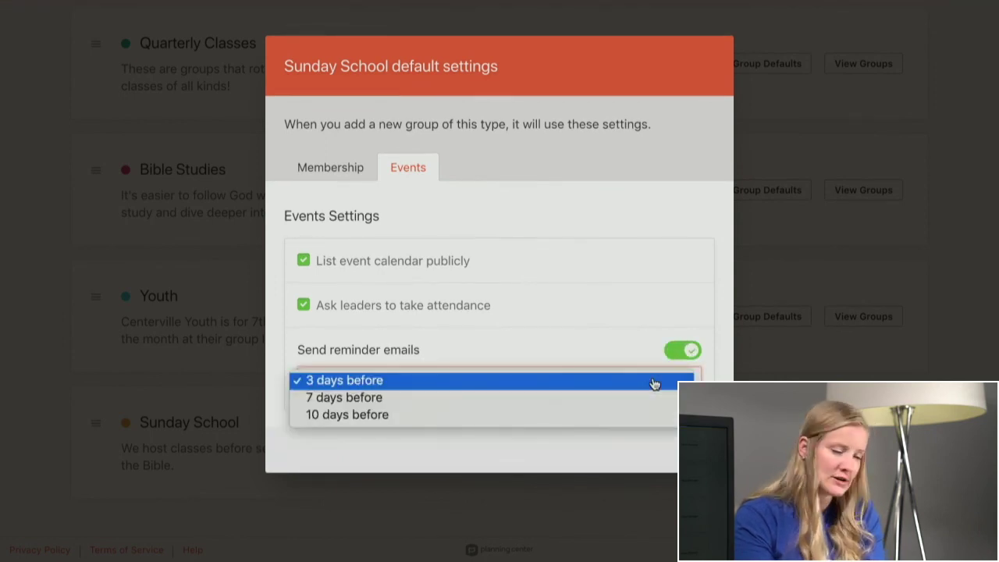
{"action": "left_click", "coordinate": [653, 380]}
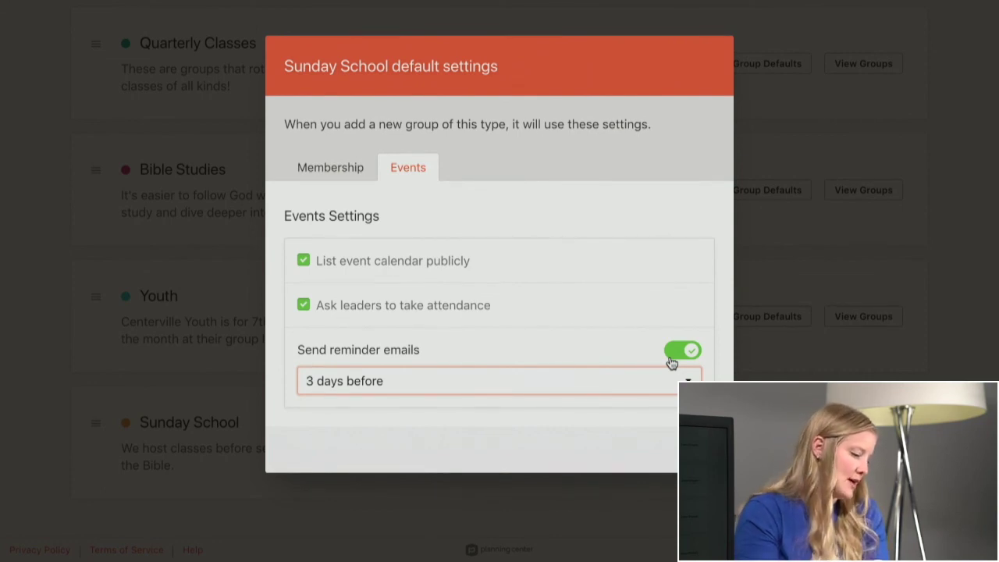
{"action": "left_click", "coordinate": [672, 357]}
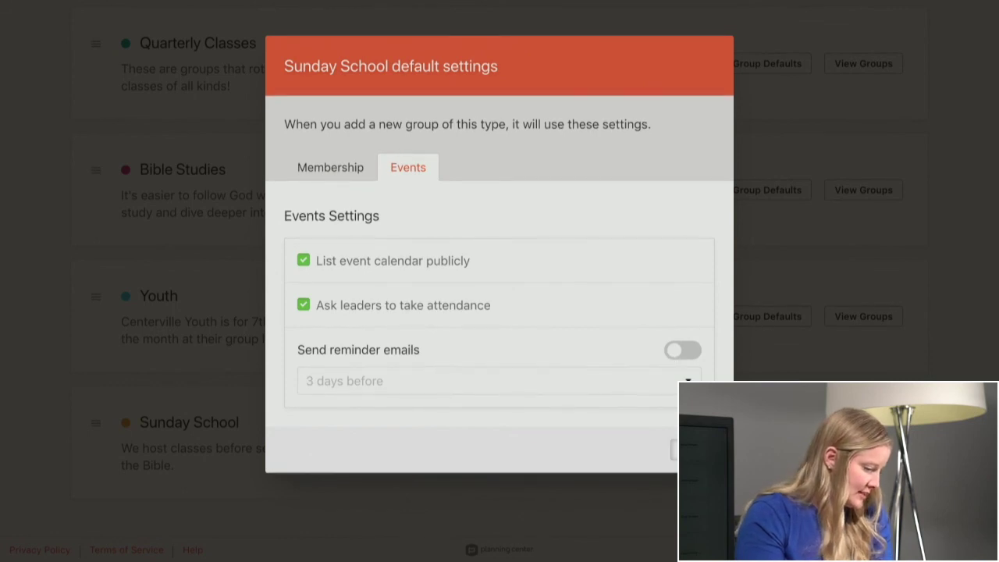
{"action": "key", "text": "Escape"}
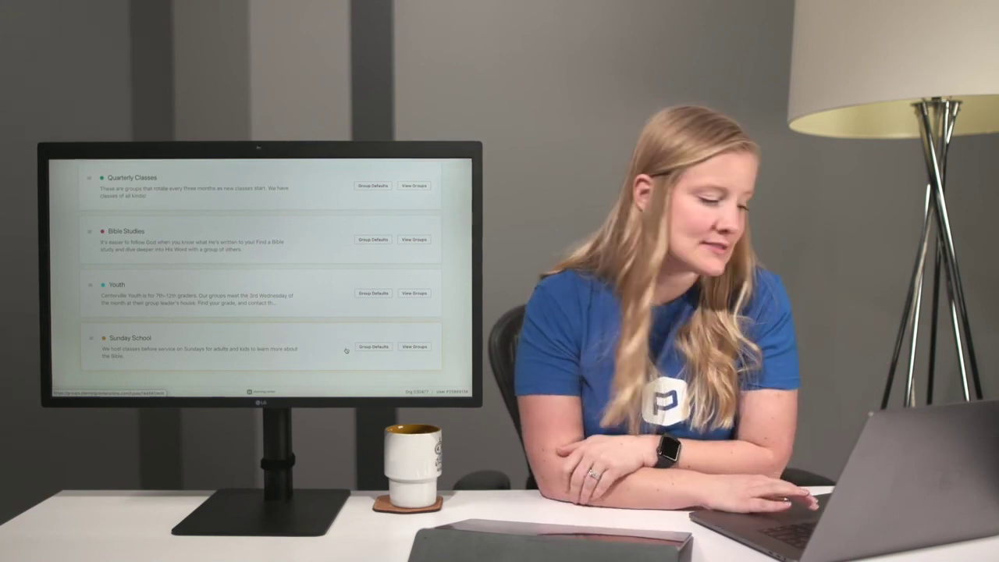
{"action": "scroll", "coordinate": [346, 351], "scroll_direction": "up", "scroll_amount": 5}
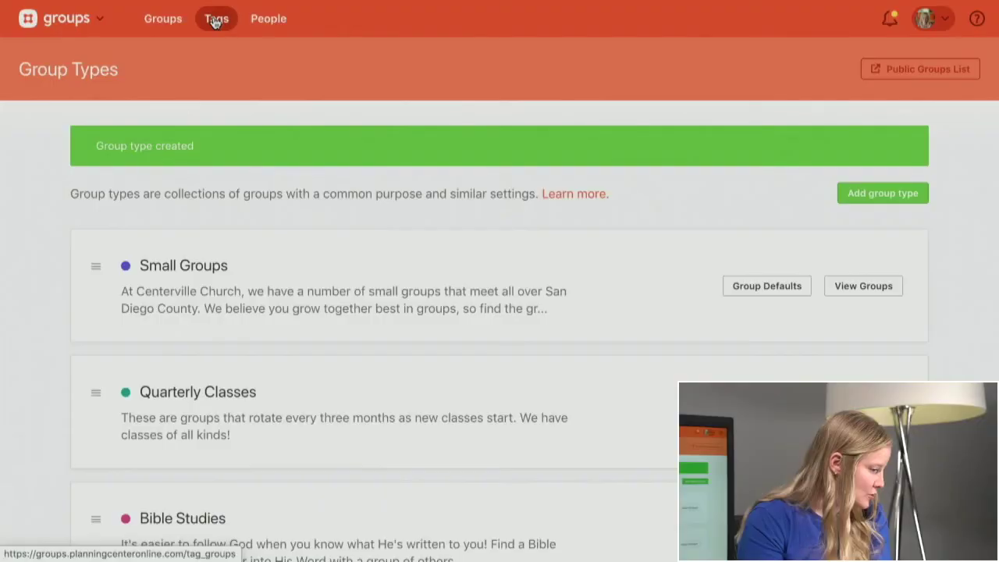
- Go to the Tags page and scroll down to Add Tag Group
{"action": "left_click", "coordinate": [215, 17]}
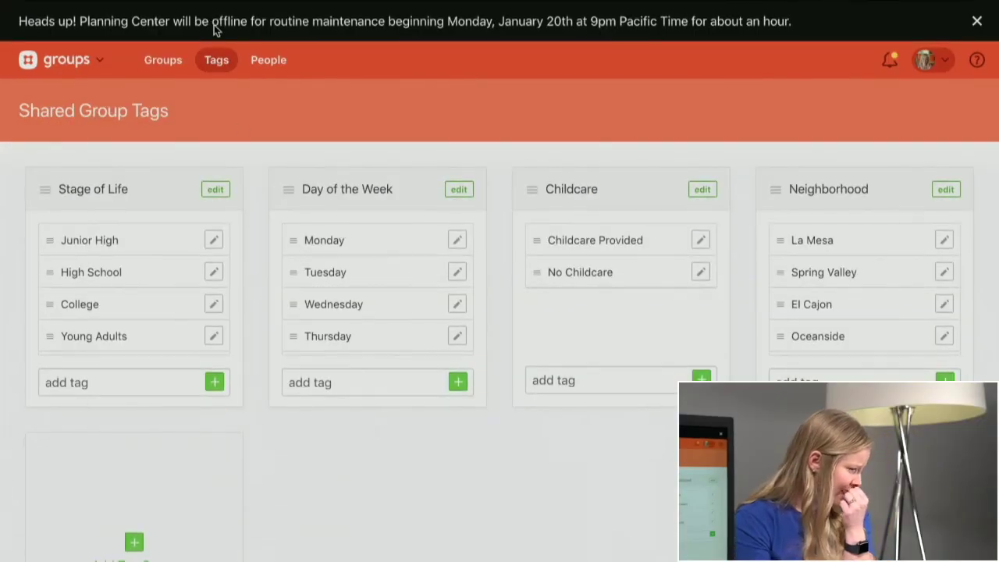
{"action": "scroll", "coordinate": [283, 241], "scroll_direction": "down", "scroll_amount": 1}
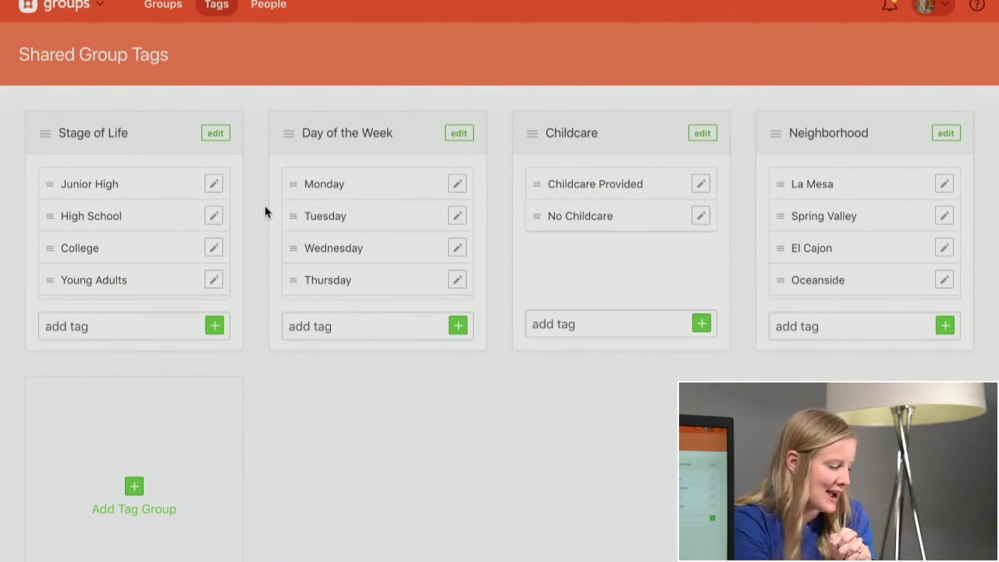
{"action": "scroll", "coordinate": [265, 205], "scroll_direction": "down", "scroll_amount": 3}
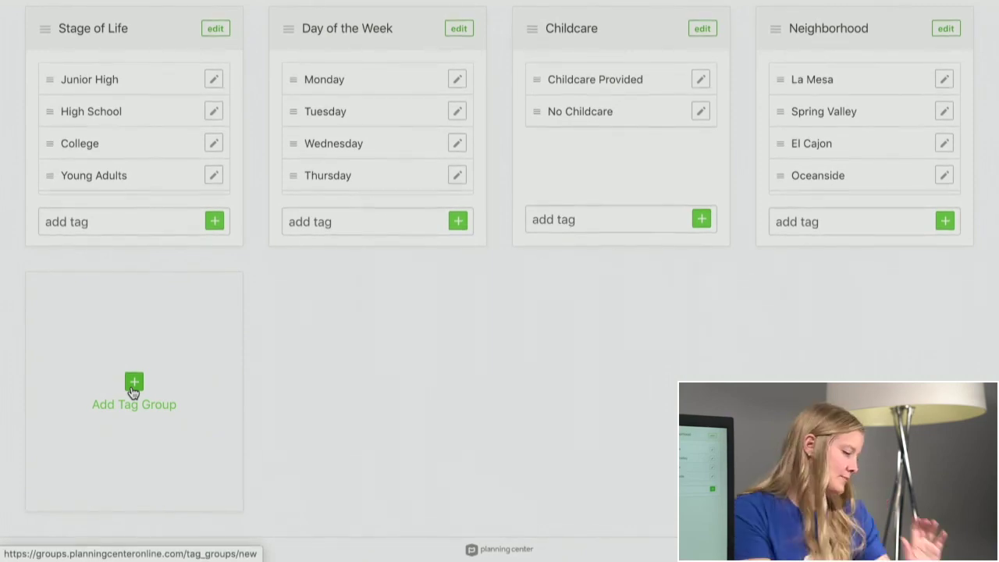
- Add and save a public, single-tag group named 'Regularity'
{"action": "left_click", "coordinate": [133, 386]}
{"action": "type", "text": "Regularity"}
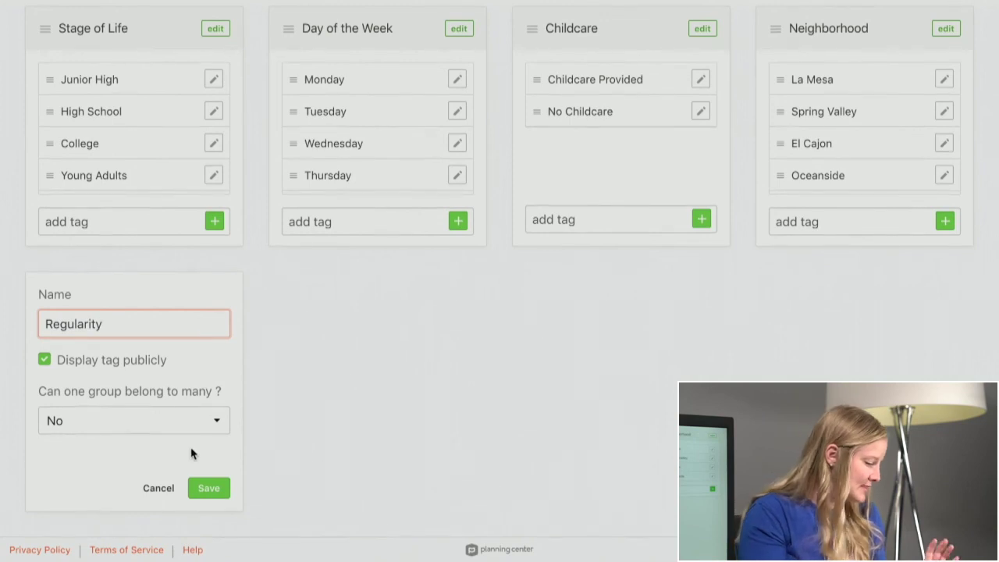
{"action": "left_click", "coordinate": [205, 489]}
- Add Weekly, Monthly and Varied tags to Regularity, then return to the Groups list
{"action": "left_click", "coordinate": [117, 496]}
{"action": "type", "text": "W"}
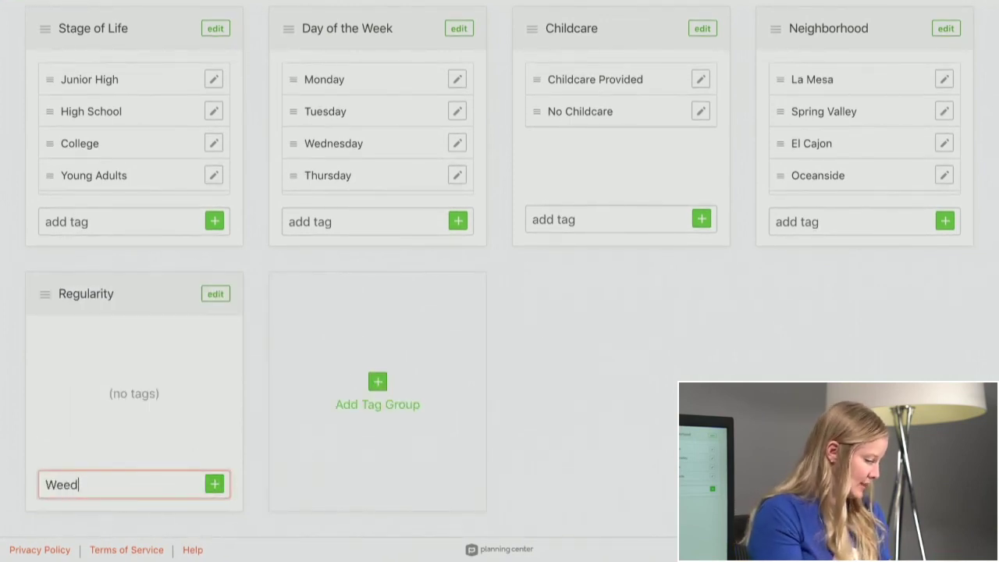
{"action": "type", "text": "eekly"}
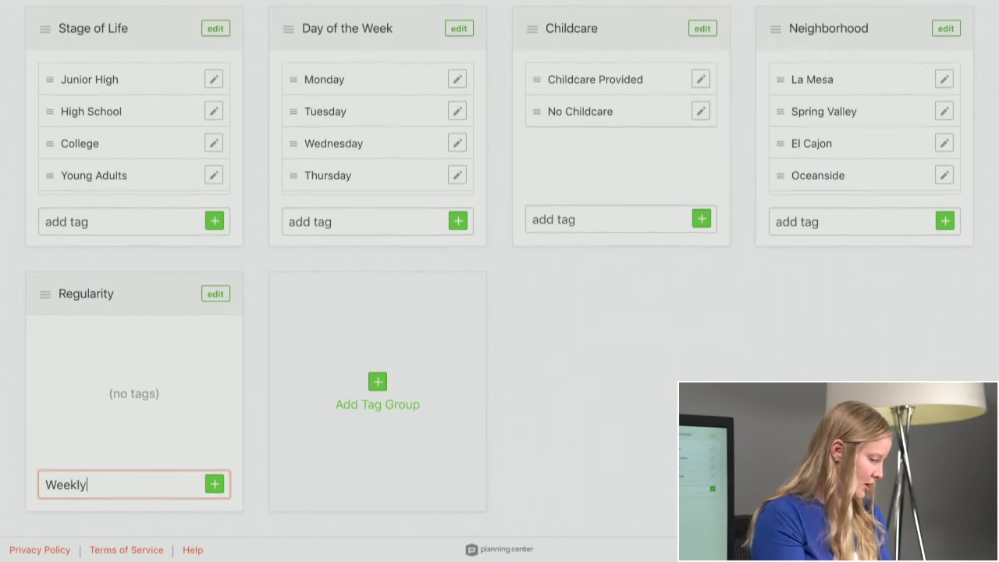
{"action": "key", "text": "Return"}
{"action": "type", "text": "Mon"}
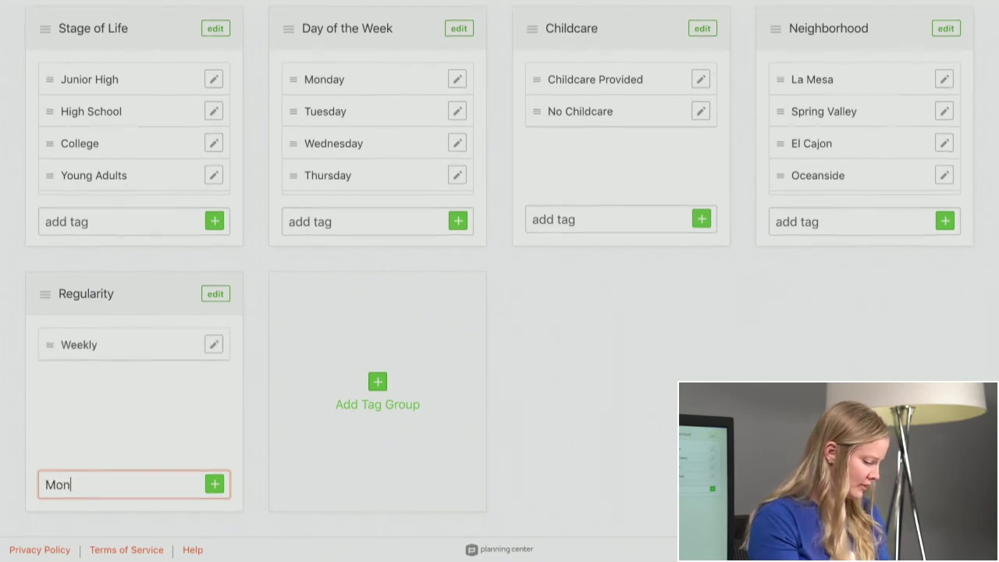
{"action": "type", "text": "thly"}
{"action": "key", "text": "Return"}
{"action": "type", "text": "Var"}
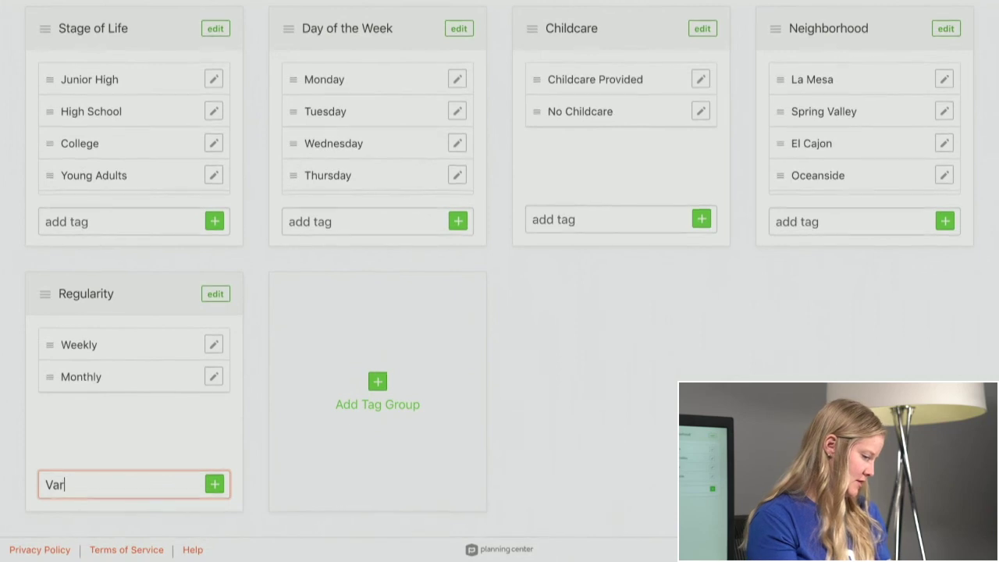
{"action": "type", "text": "ied"}
{"action": "key", "text": "Return"}
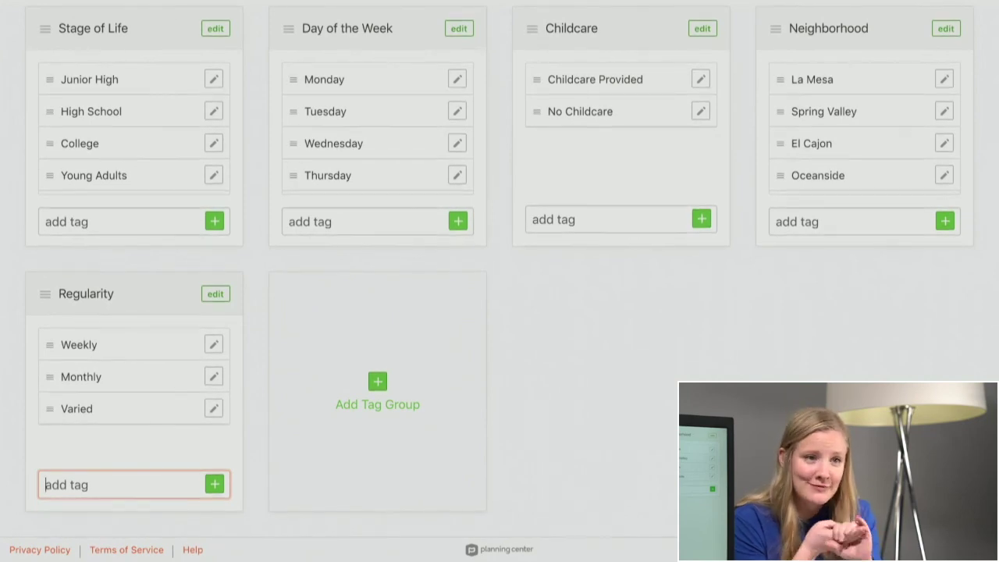
{"action": "scroll", "coordinate": [148, 97], "scroll_direction": "up", "scroll_amount": 3}
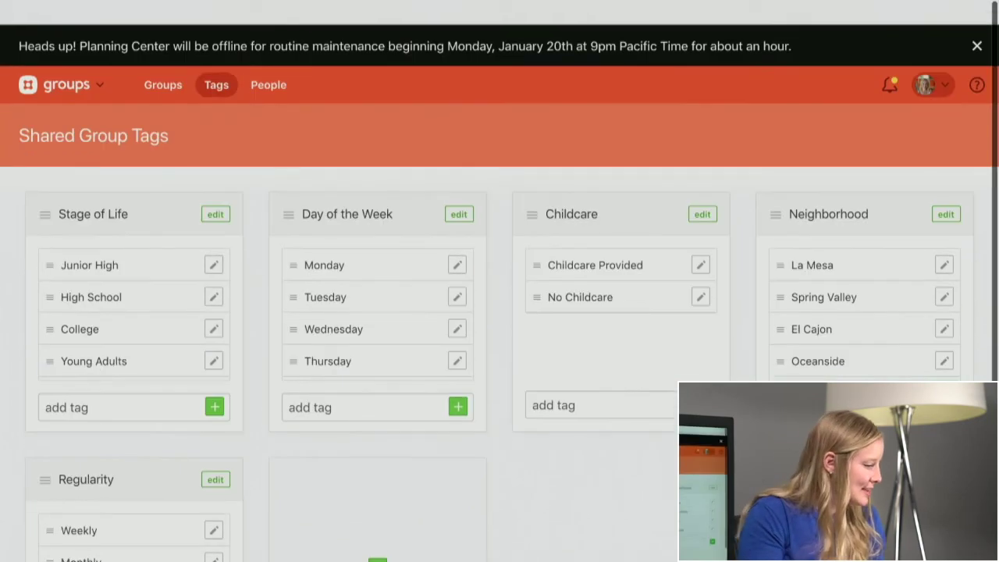
{"action": "left_click", "coordinate": [162, 61]}
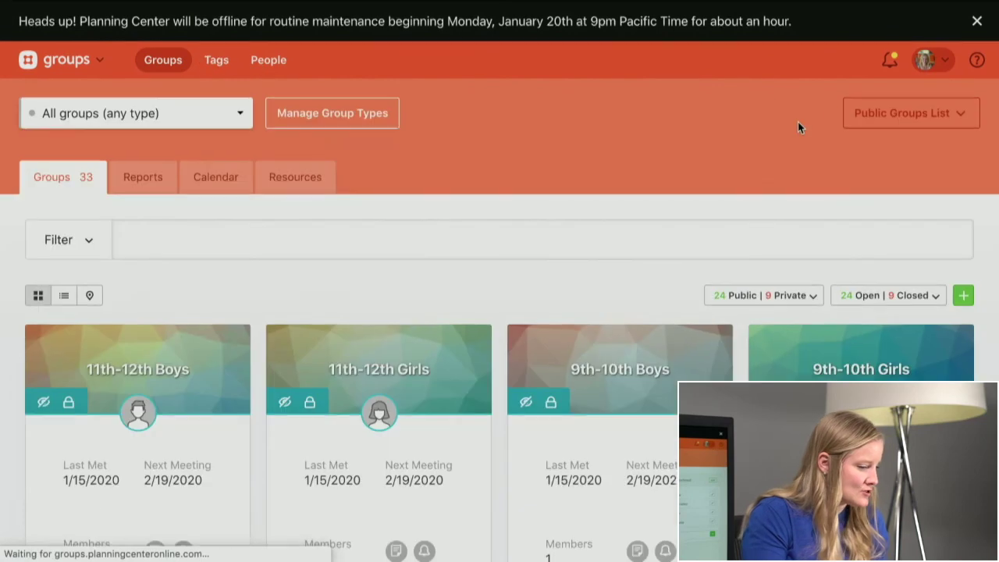
- Dismiss the maintenance banner and create 'Junior High Sunday School' as a Sunday School type group
{"action": "left_click", "coordinate": [974, 29]}
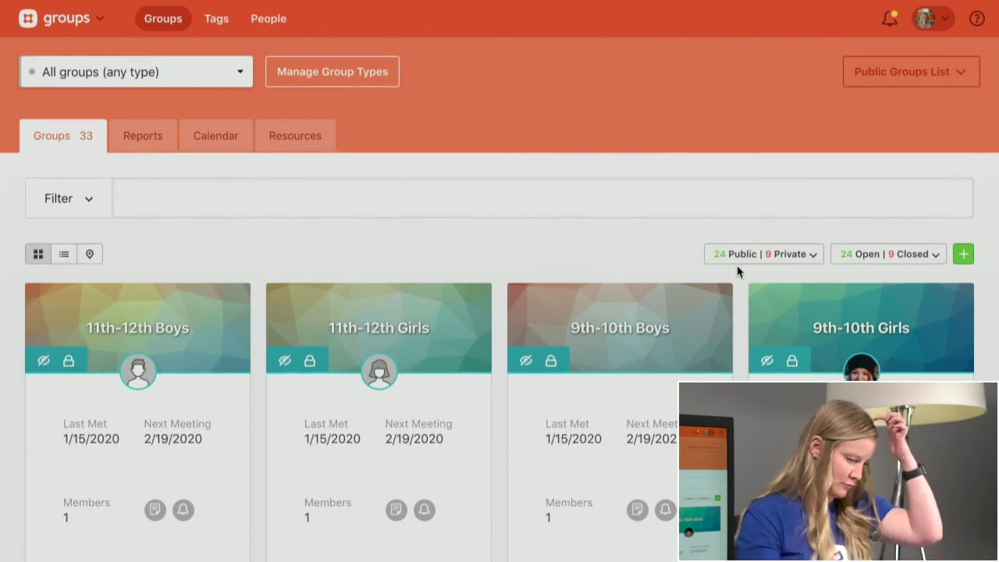
{"action": "left_click", "coordinate": [965, 257]}
{"action": "type", "text": "J"}
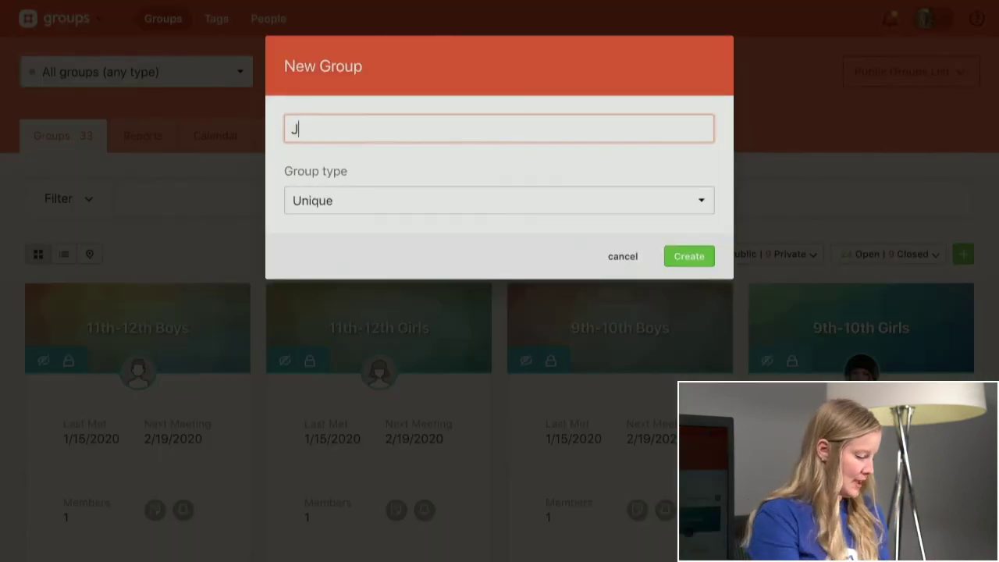
{"action": "type", "text": "unior High "}
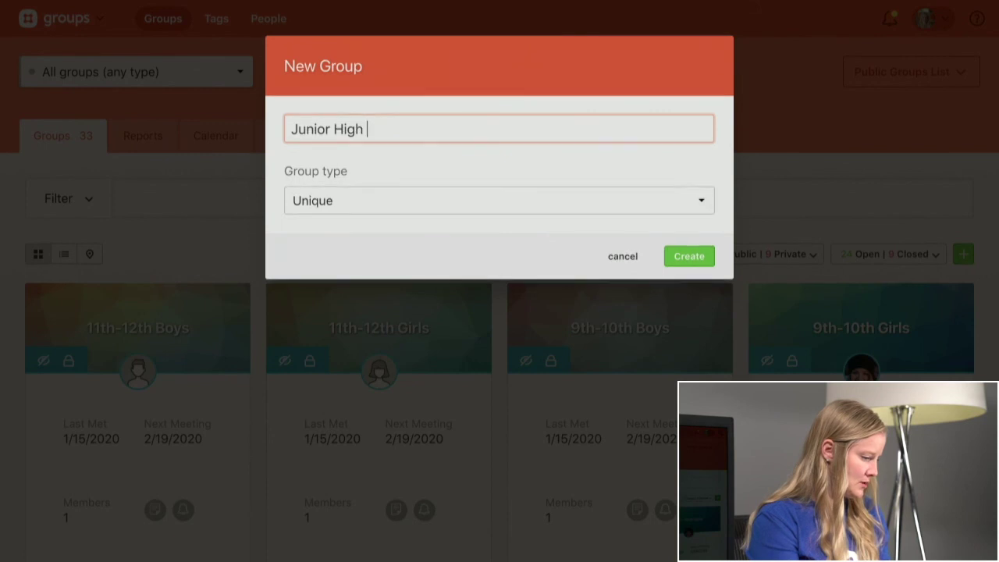
{"action": "type", "text": "Sunday"}
{"action": "key", "text": "BackSpace"}
{"action": "type", "text": "ay Sch"}
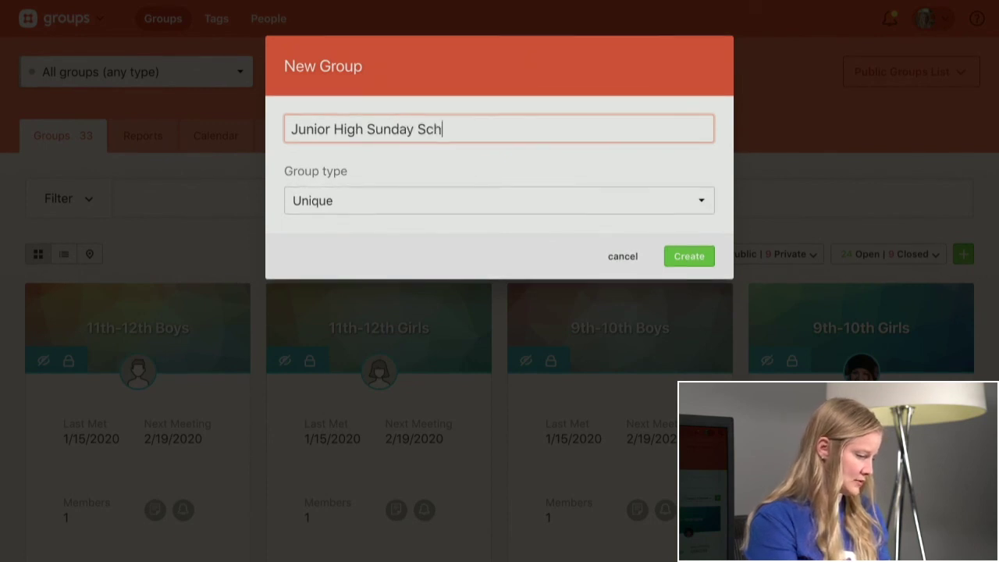
{"action": "type", "text": "ool"}
{"action": "left_click", "coordinate": [484, 202]}
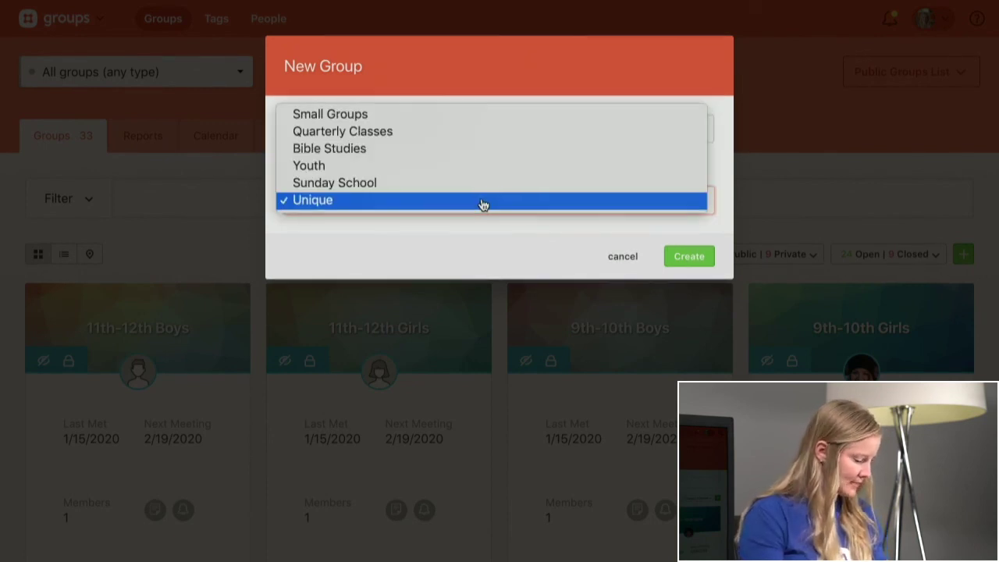
{"action": "left_click", "coordinate": [466, 192]}
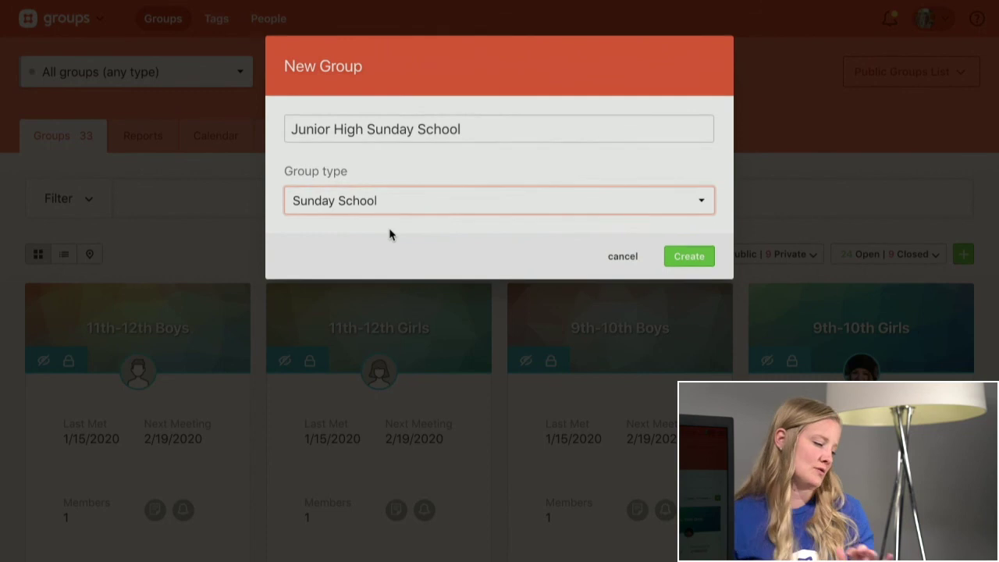
{"action": "left_click", "coordinate": [678, 263]}
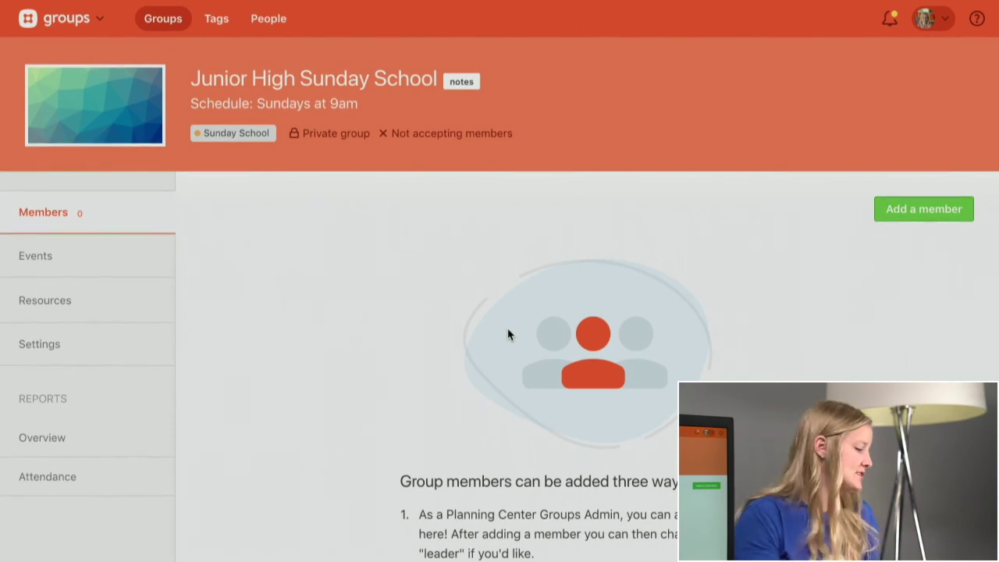
- Open Junior High Sunday School's Settings and scroll down to the Tags section
{"action": "left_click", "coordinate": [89, 361]}
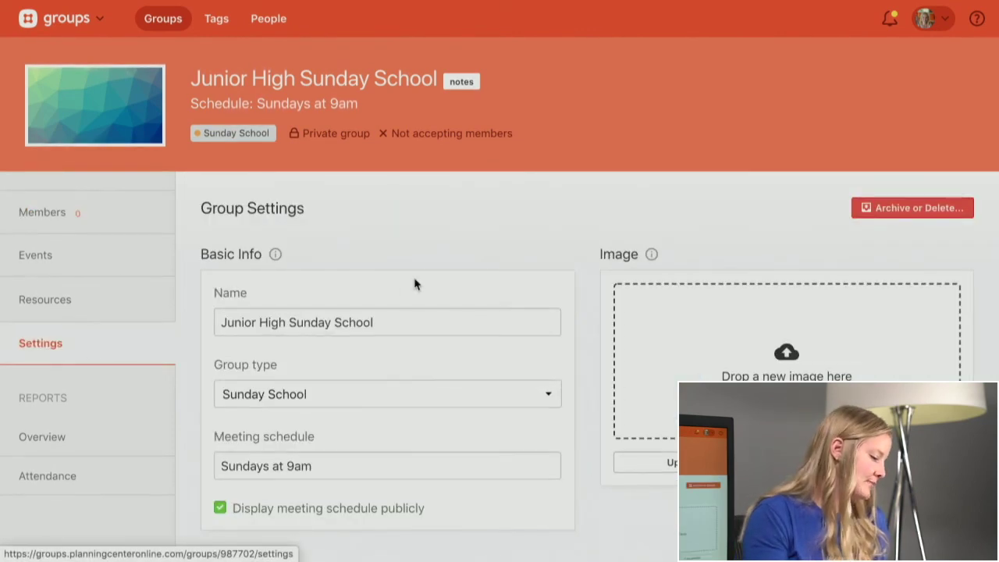
{"action": "scroll", "coordinate": [415, 284], "scroll_direction": "down", "scroll_amount": 2}
{"action": "scroll", "coordinate": [414, 284], "scroll_direction": "down", "scroll_amount": 3}
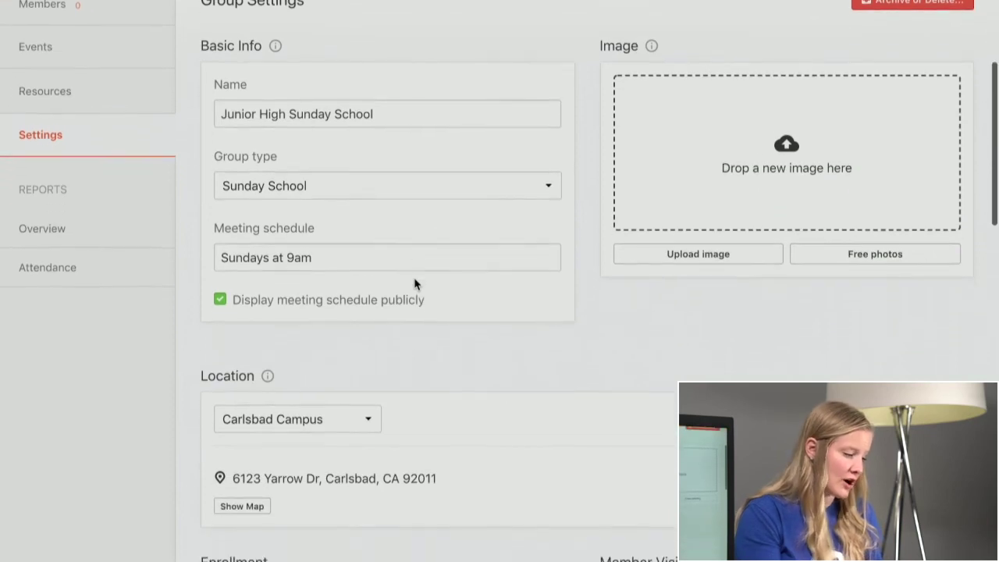
{"action": "scroll", "coordinate": [417, 308], "scroll_direction": "down", "scroll_amount": 3}
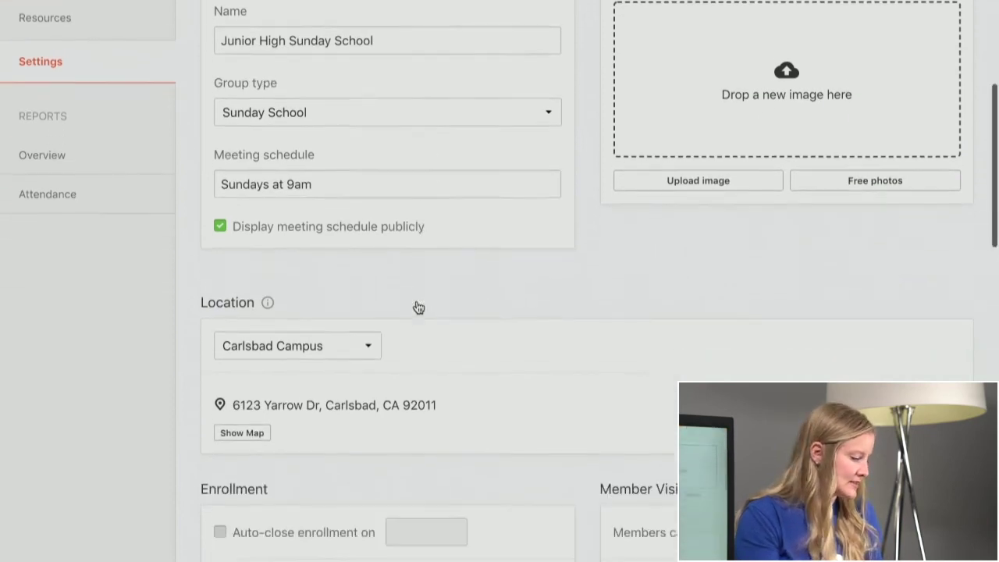
{"action": "scroll", "coordinate": [350, 338], "scroll_direction": "down", "scroll_amount": 3}
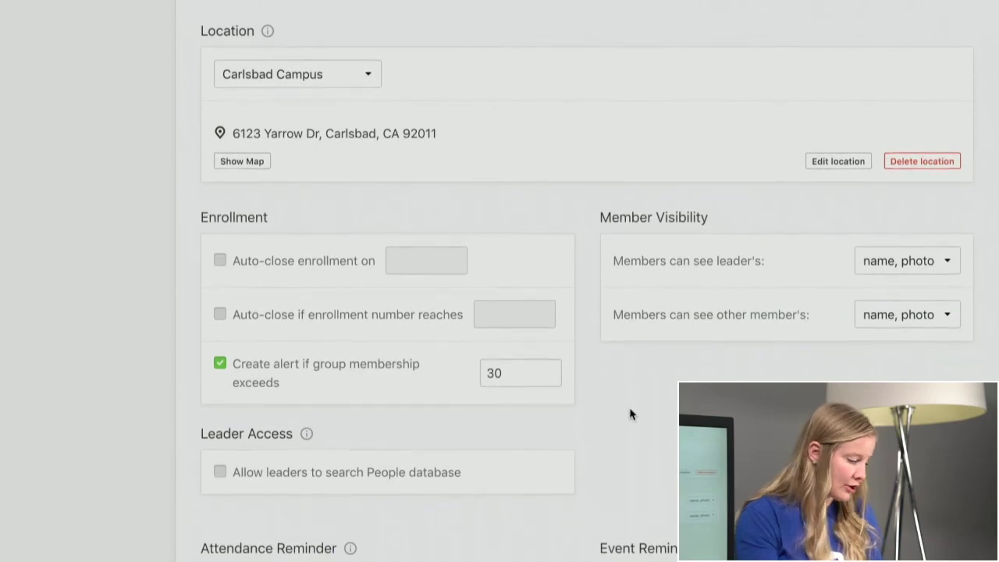
{"action": "scroll", "coordinate": [629, 413], "scroll_direction": "down", "scroll_amount": 3}
{"action": "scroll", "coordinate": [629, 413], "scroll_direction": "down", "scroll_amount": 3}
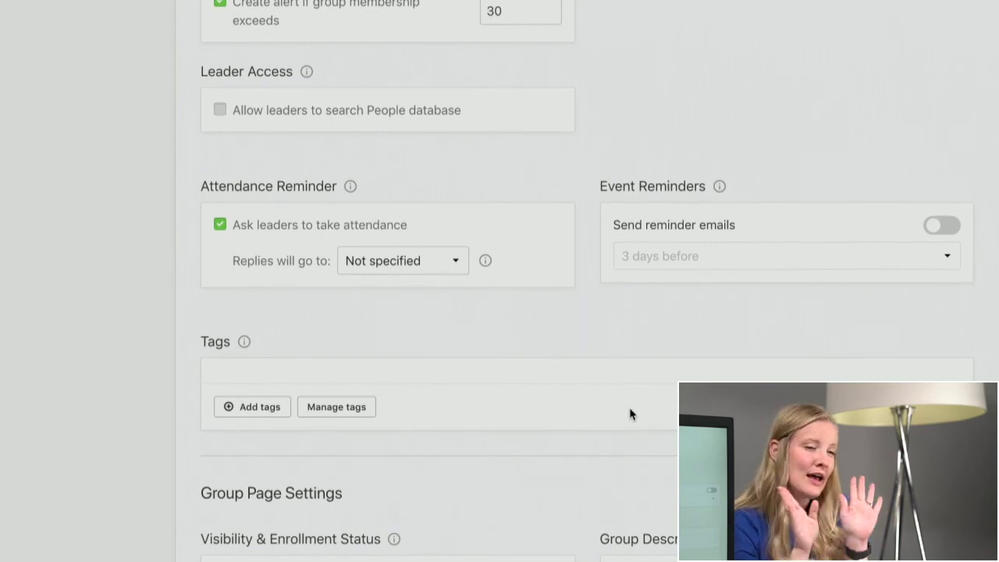
{"action": "scroll", "coordinate": [631, 415], "scroll_direction": "down", "scroll_amount": 3}
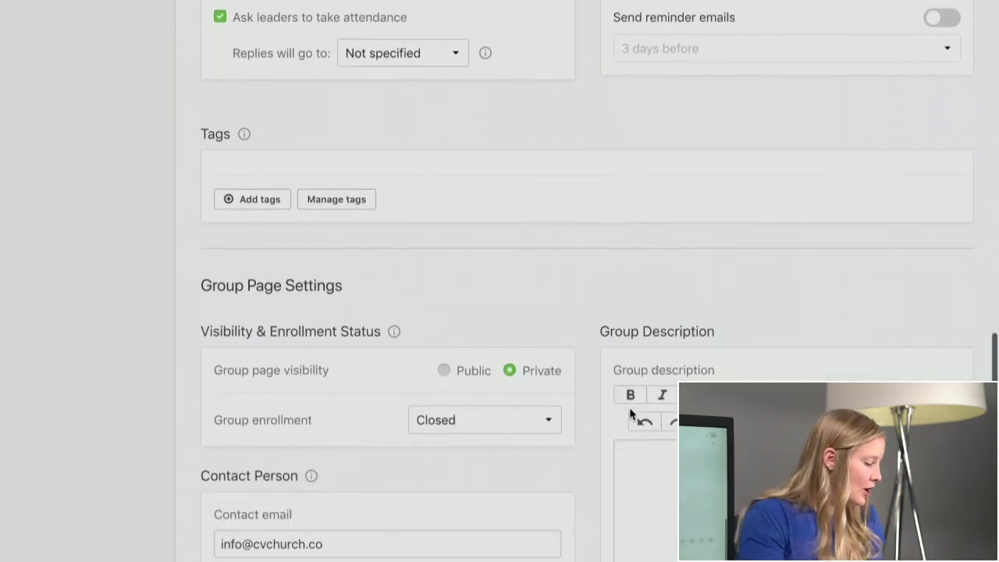
{"action": "scroll", "coordinate": [265, 208], "scroll_direction": "down", "scroll_amount": 1}
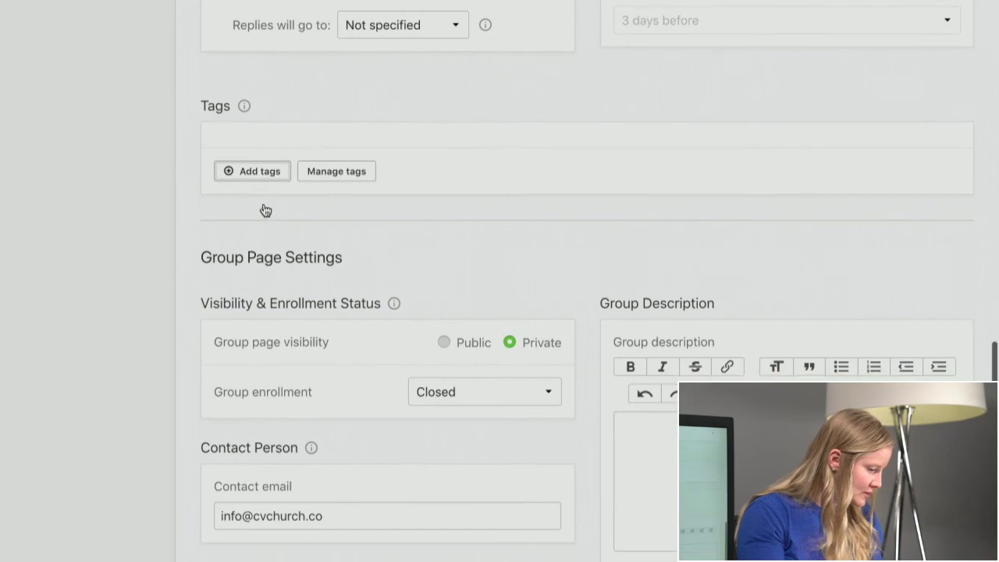
- Tag the group as Junior High, Sunday and No Childcare
{"action": "left_click", "coordinate": [254, 175]}
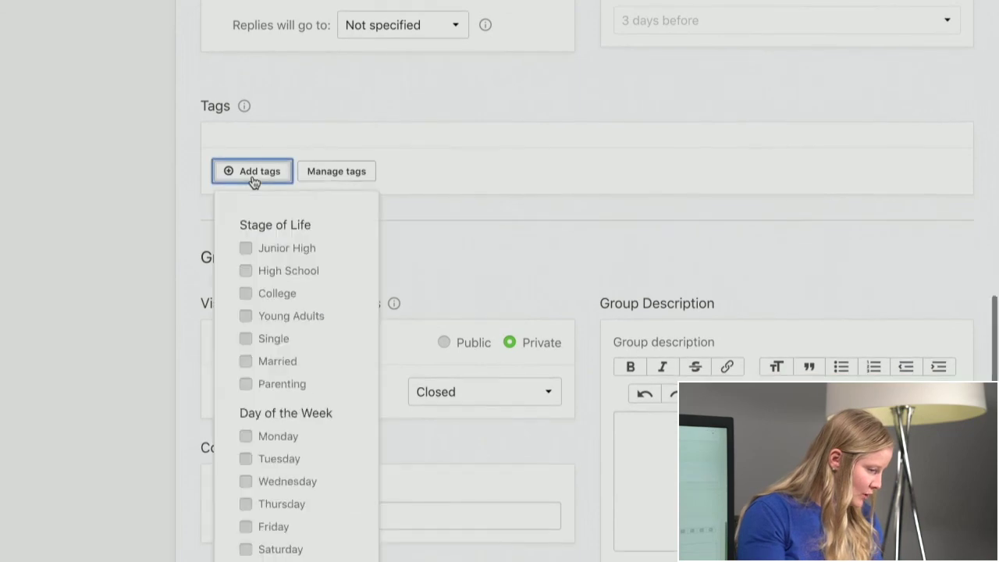
{"action": "left_click", "coordinate": [276, 249]}
{"action": "scroll", "coordinate": [274, 250], "scroll_direction": "down", "scroll_amount": 2}
{"action": "scroll", "coordinate": [275, 247], "scroll_direction": "down", "scroll_amount": 1}
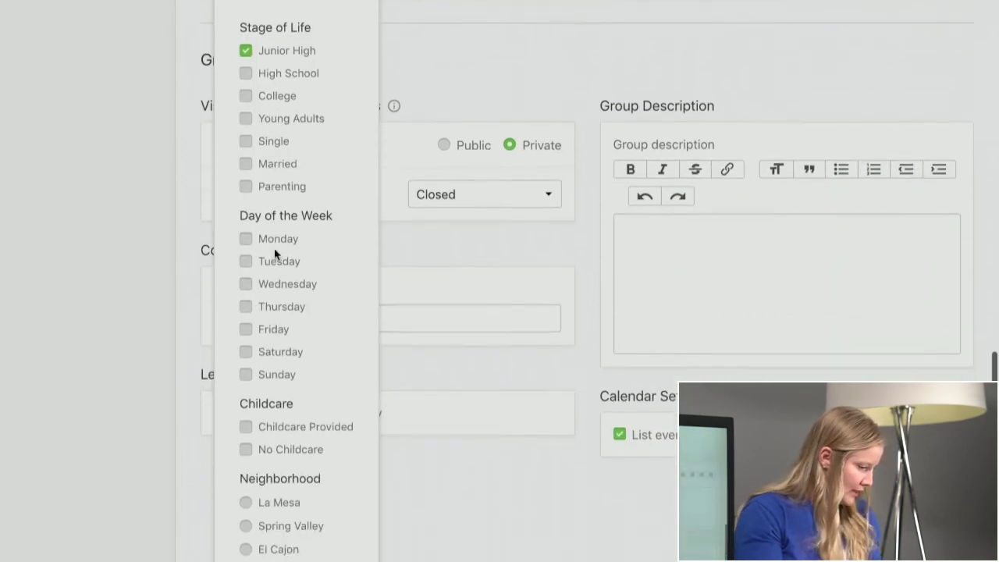
{"action": "left_click", "coordinate": [276, 375]}
{"action": "scroll", "coordinate": [275, 373], "scroll_direction": "down", "scroll_amount": 2}
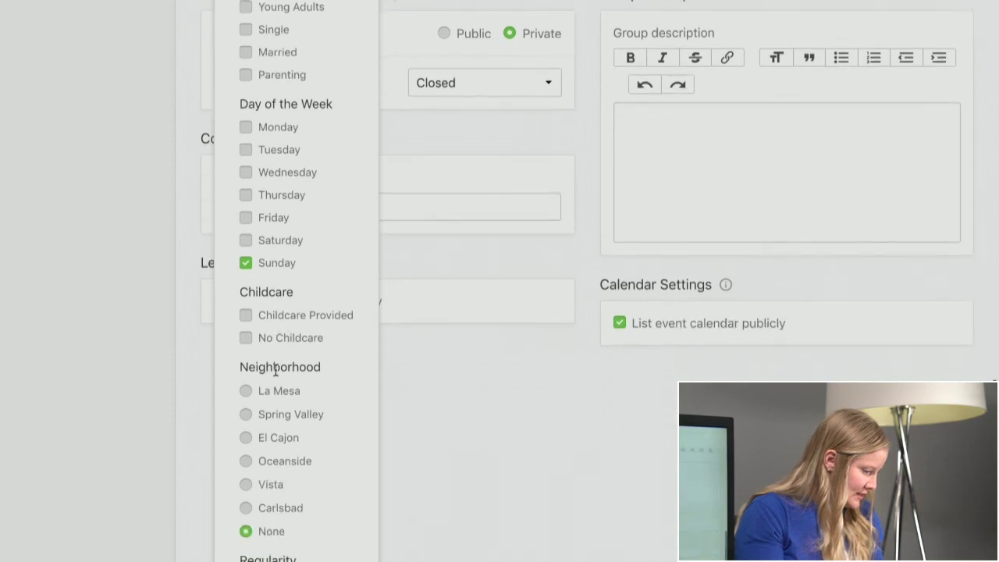
{"action": "left_click", "coordinate": [271, 331]}
- Set the group's neighborhood to Carlsbad and regularity to Weekly
{"action": "scroll", "coordinate": [270, 332], "scroll_direction": "down", "scroll_amount": 1}
{"action": "scroll", "coordinate": [270, 332], "scroll_direction": "down", "scroll_amount": 1}
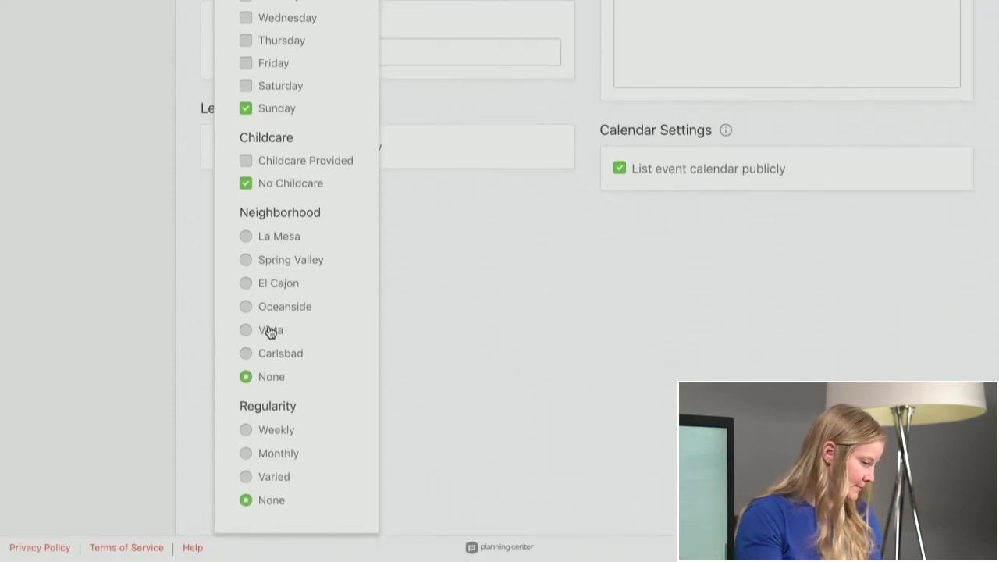
{"action": "left_click", "coordinate": [267, 355]}
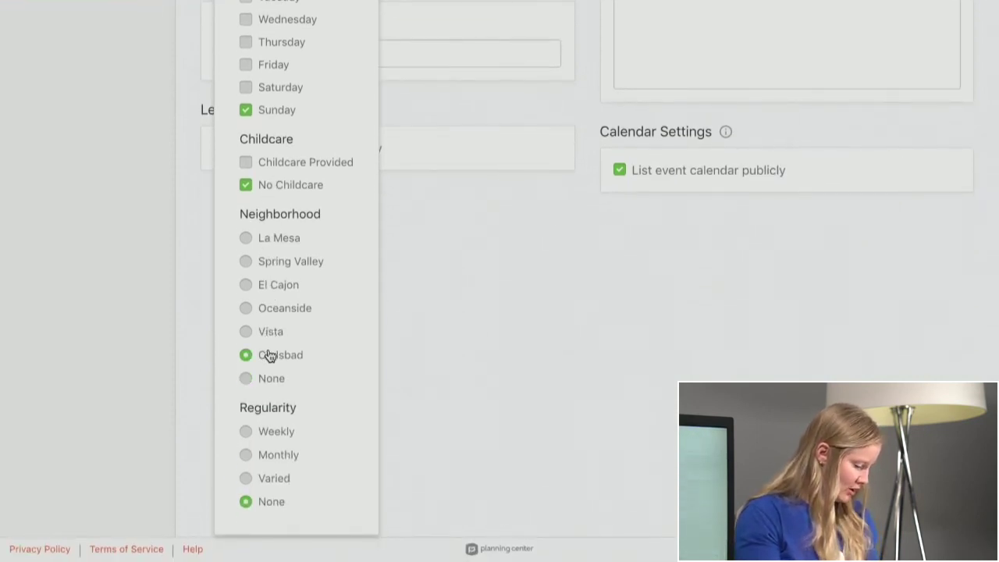
{"action": "left_click", "coordinate": [271, 433]}
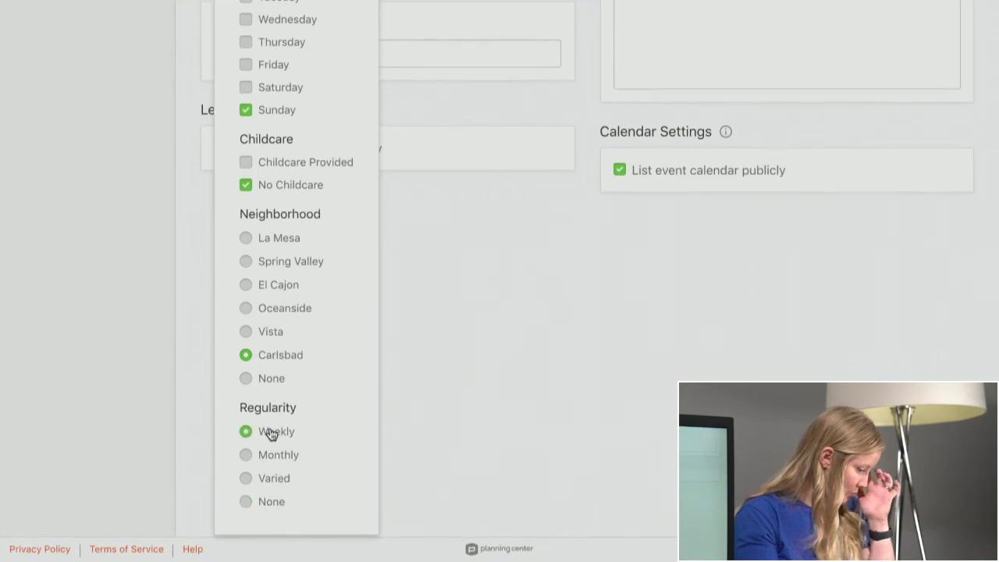
{"action": "left_click", "coordinate": [488, 370]}
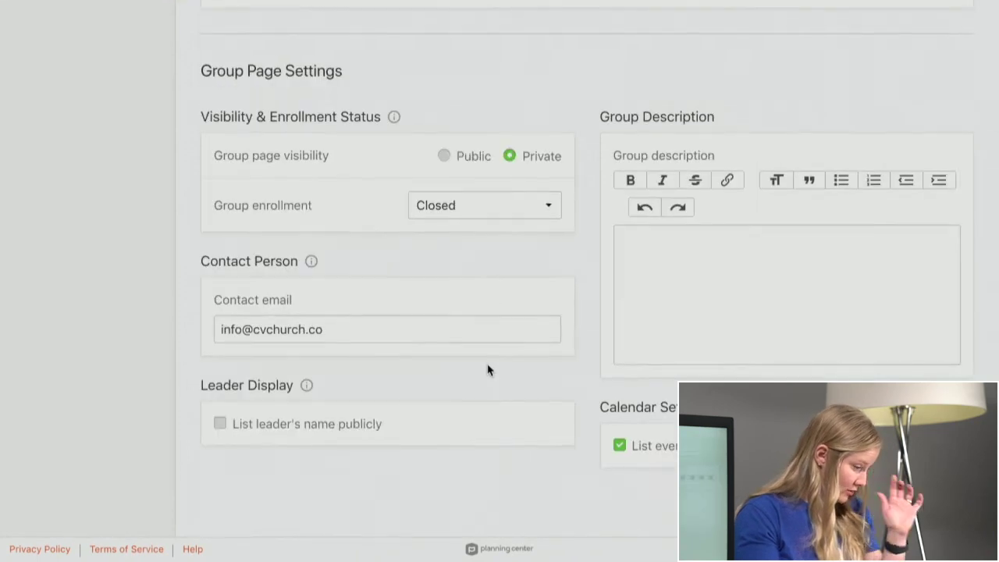
{"action": "scroll", "coordinate": [486, 368], "scroll_direction": "up", "scroll_amount": 5}
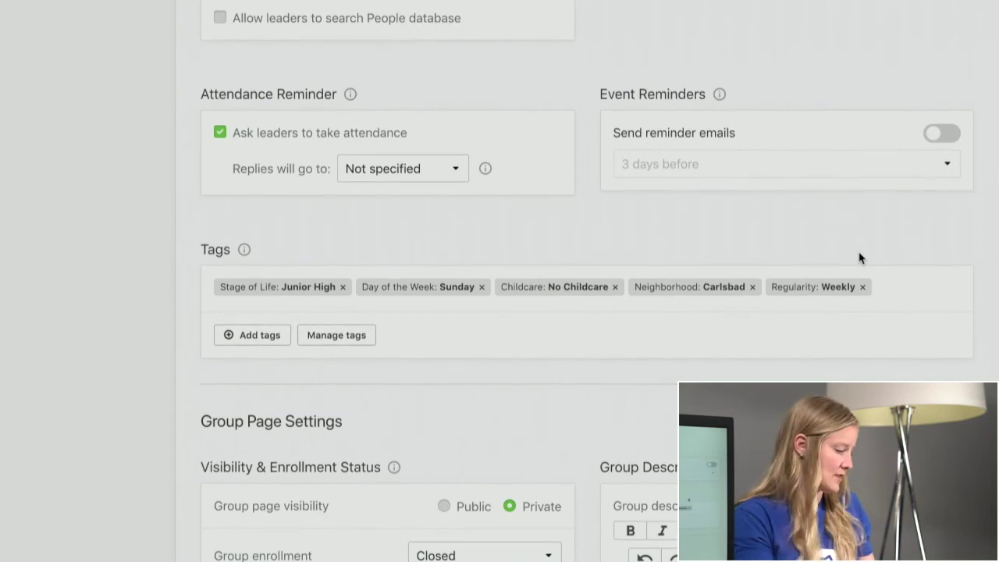
{"action": "scroll", "coordinate": [859, 258], "scroll_direction": "down", "scroll_amount": 3}
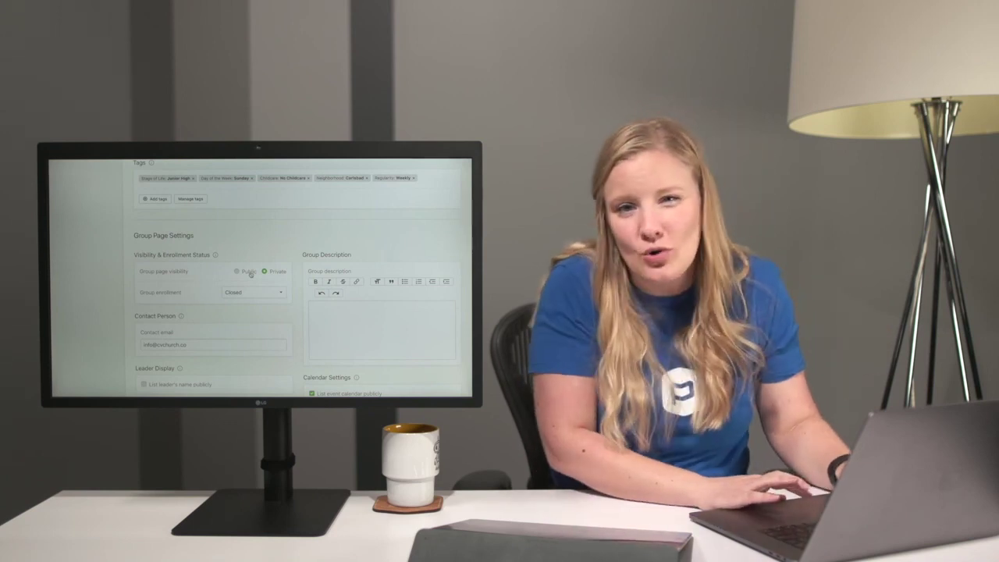
- Set Group page visibility to Public
{"action": "left_click", "coordinate": [249, 272]}
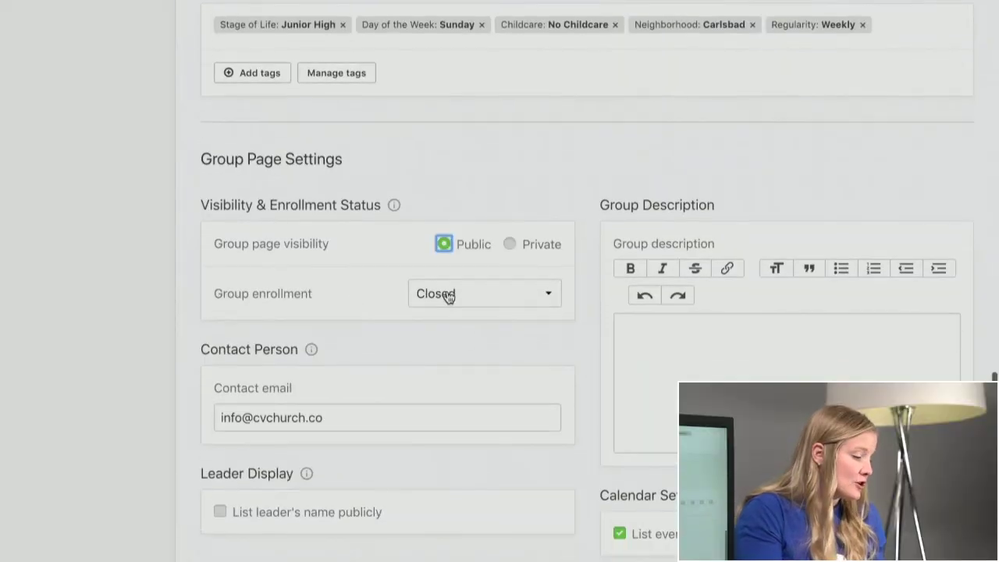
{"action": "left_click", "coordinate": [447, 296]}
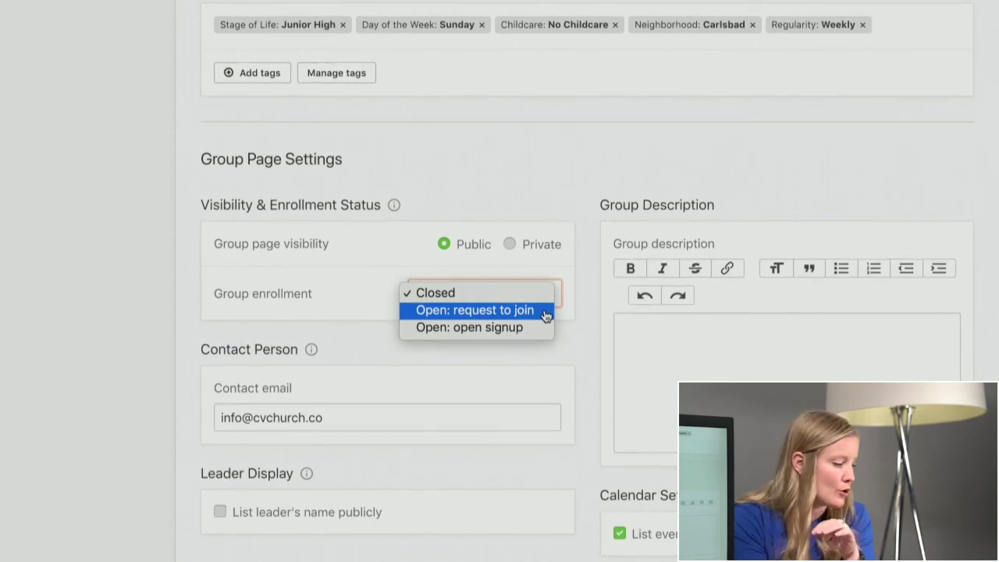
{"action": "left_click", "coordinate": [564, 225]}
{"action": "scroll", "coordinate": [564, 224], "scroll_direction": "up", "scroll_amount": 2}
{"action": "scroll", "coordinate": [565, 225], "scroll_direction": "up", "scroll_amount": 8}
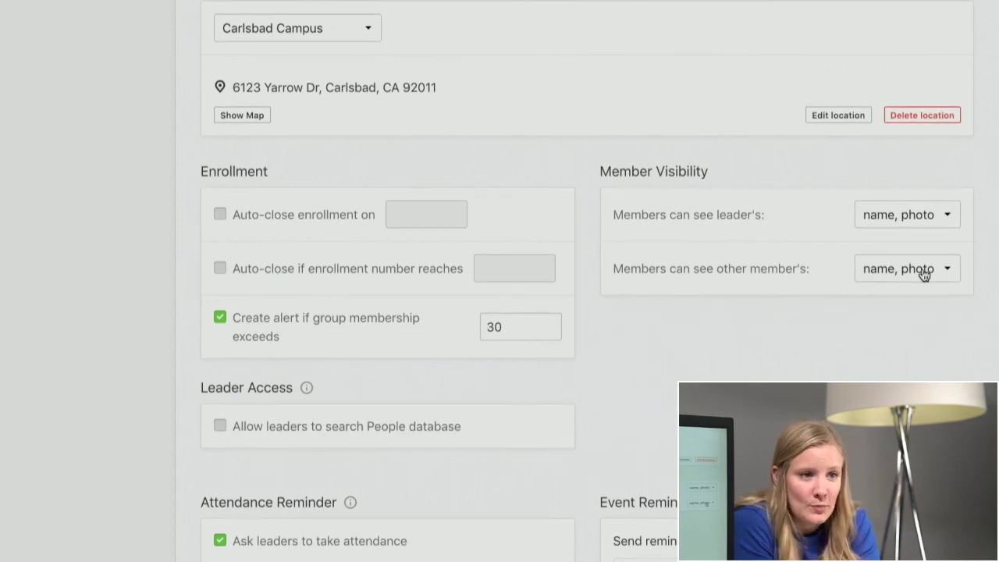
{"action": "left_click", "coordinate": [912, 222]}
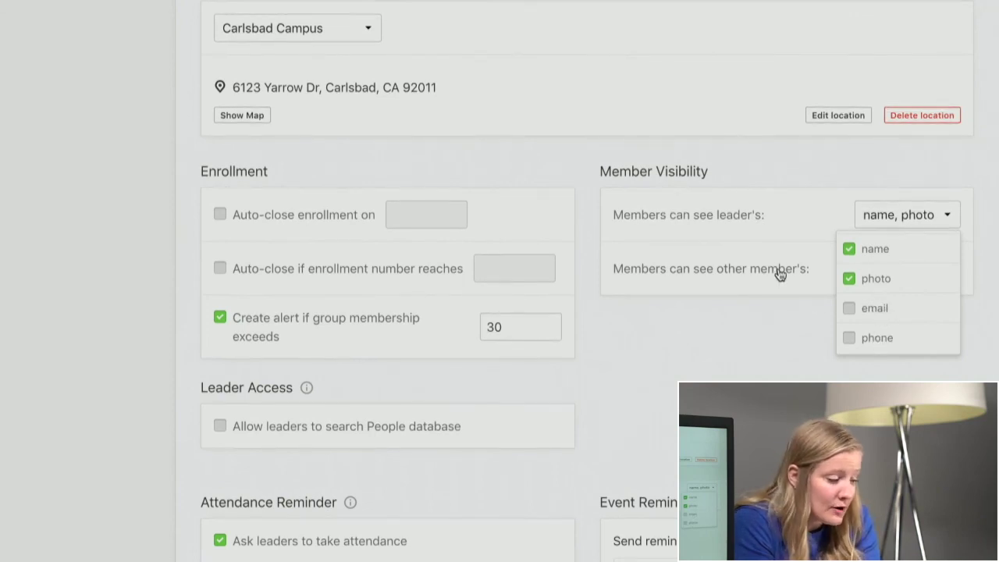
{"action": "key", "text": "Escape"}
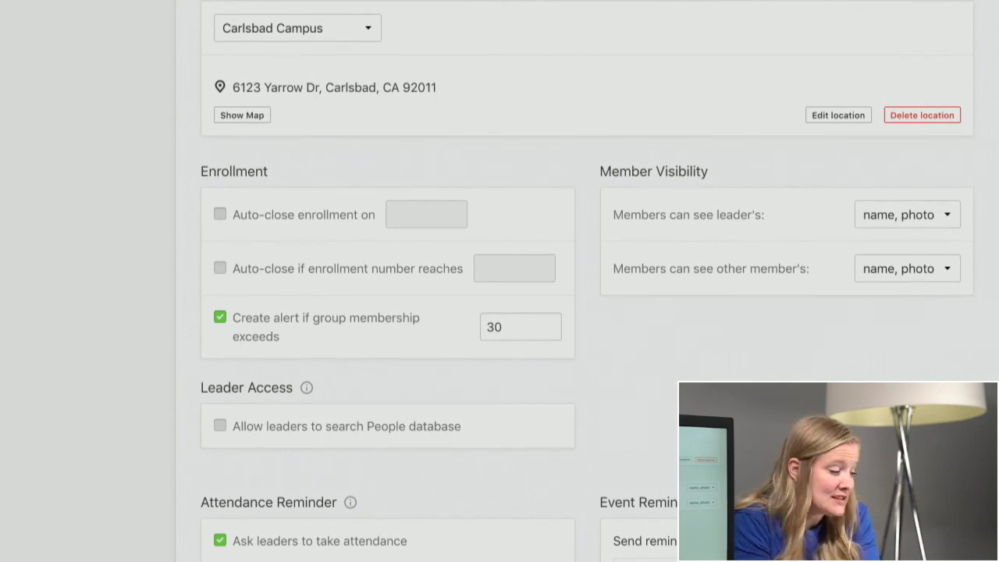
{"action": "scroll", "coordinate": [302, 68], "scroll_direction": "up", "scroll_amount": 1}
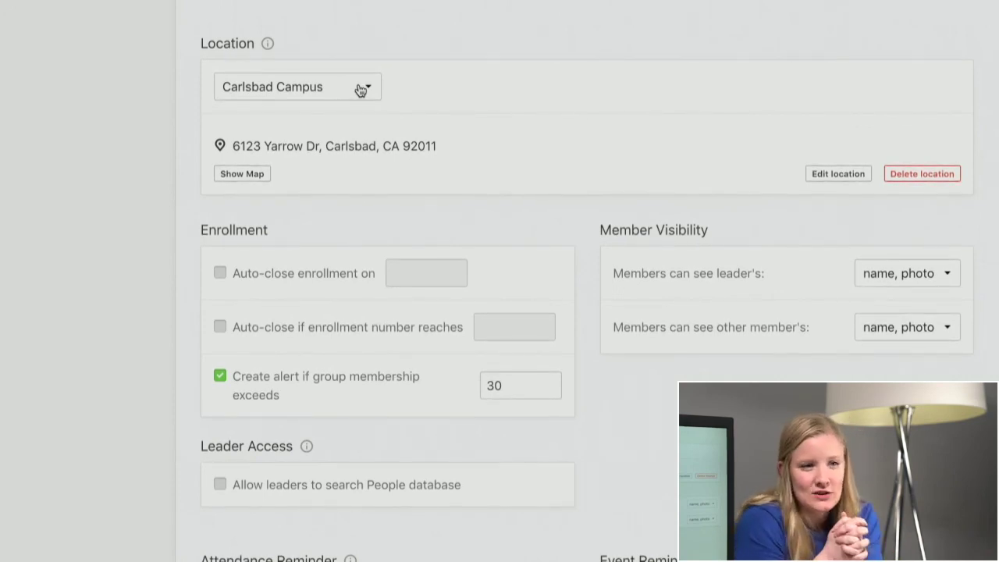
- Change the group's enrollment to Open: open signup and confirm enabling it
{"action": "scroll", "coordinate": [361, 90], "scroll_direction": "down", "scroll_amount": 10}
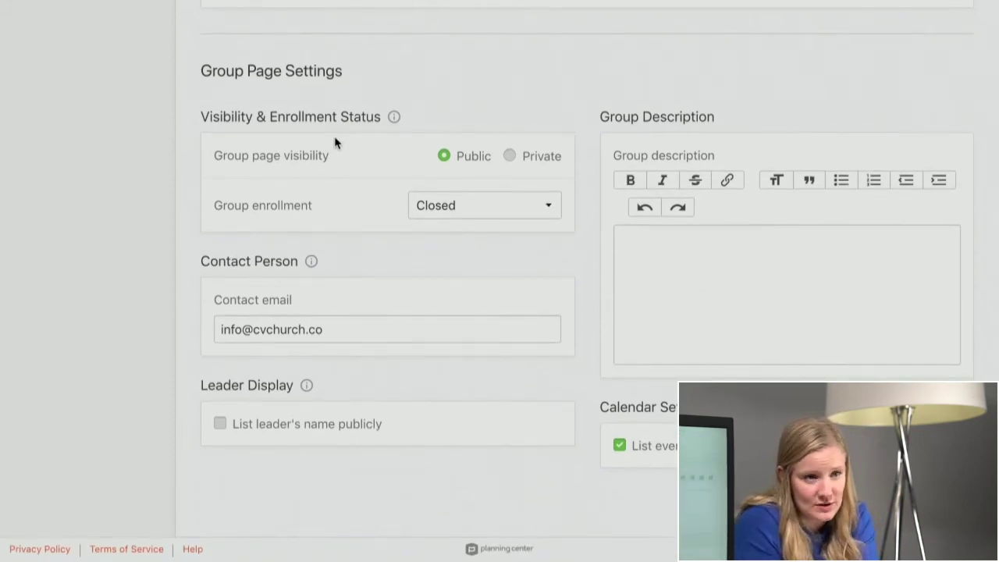
{"action": "left_click", "coordinate": [446, 204]}
{"action": "left_click", "coordinate": [458, 240]}
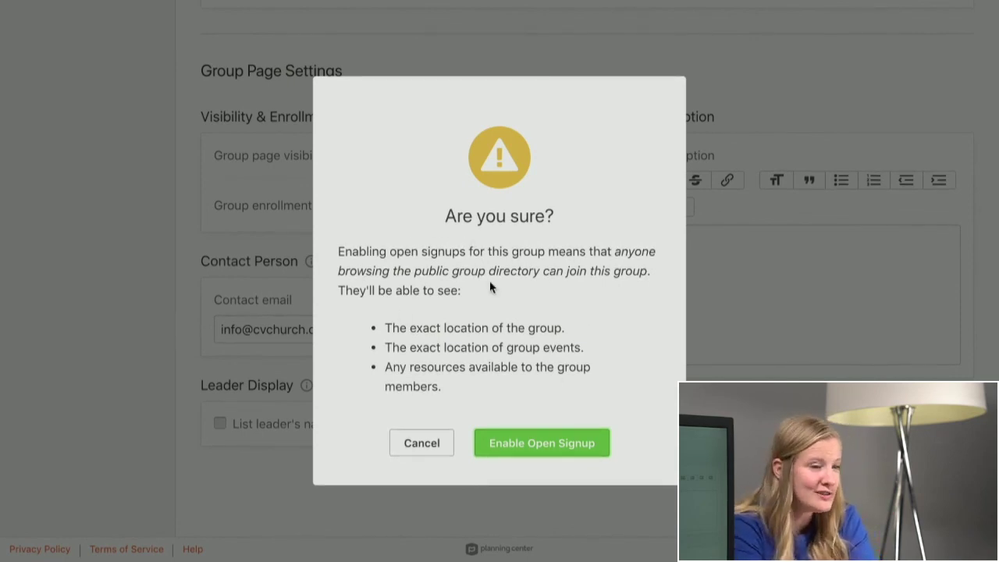
{"action": "left_click", "coordinate": [508, 444]}
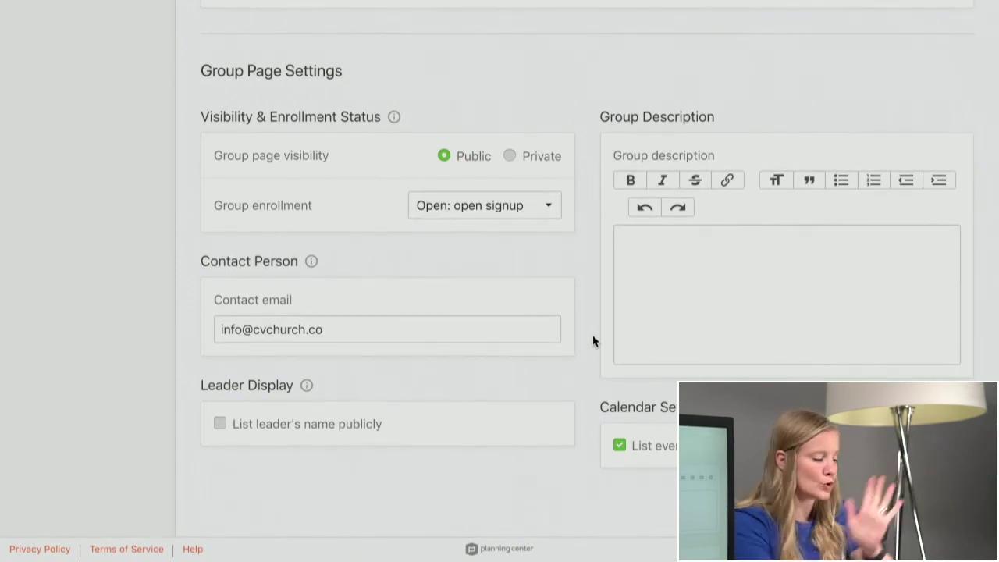
{"action": "scroll", "coordinate": [594, 341], "scroll_direction": "up", "scroll_amount": 10}
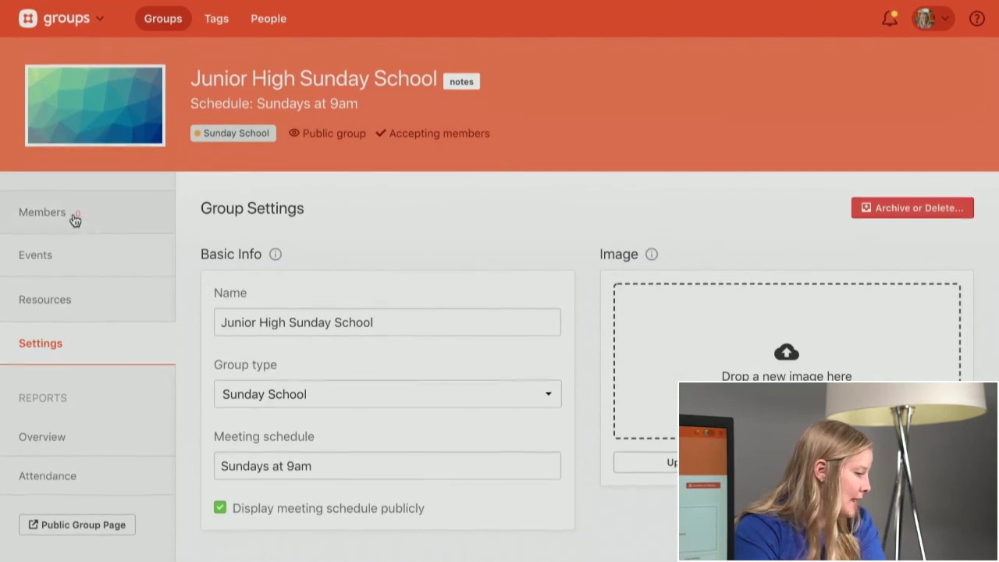
- Search for the person by name and add them to Junior High Sunday School as a member
{"action": "left_click", "coordinate": [74, 219]}
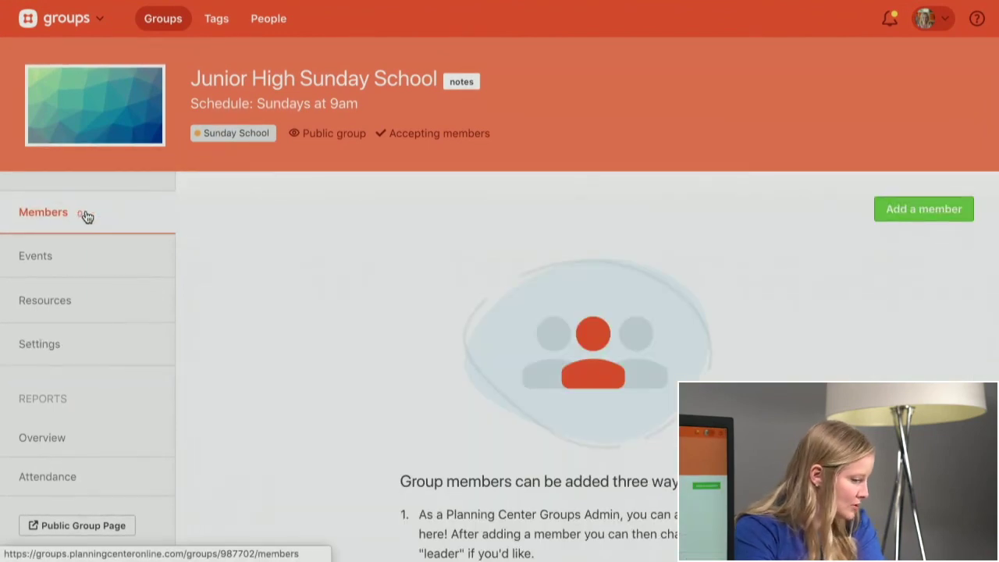
{"action": "left_click", "coordinate": [901, 209]}
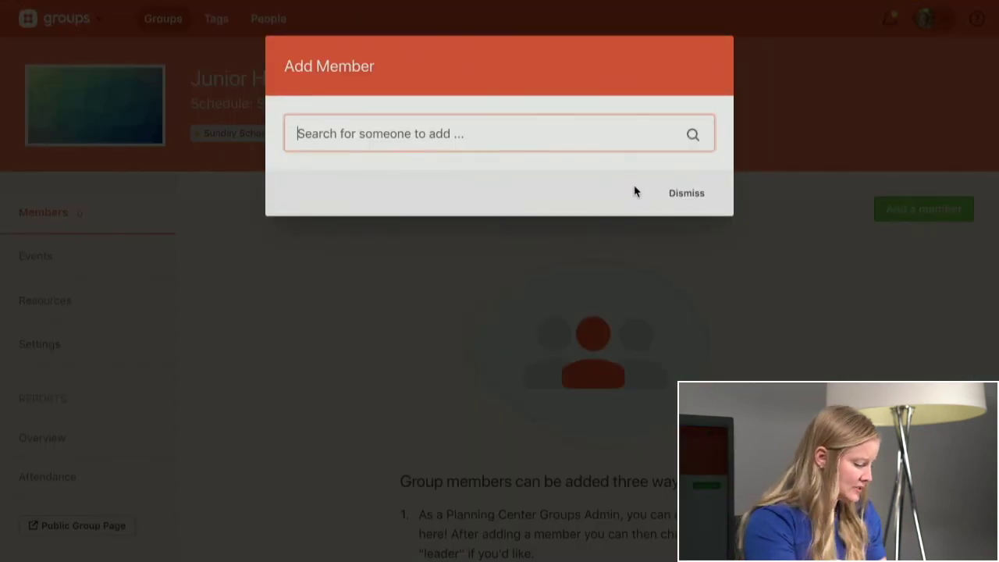
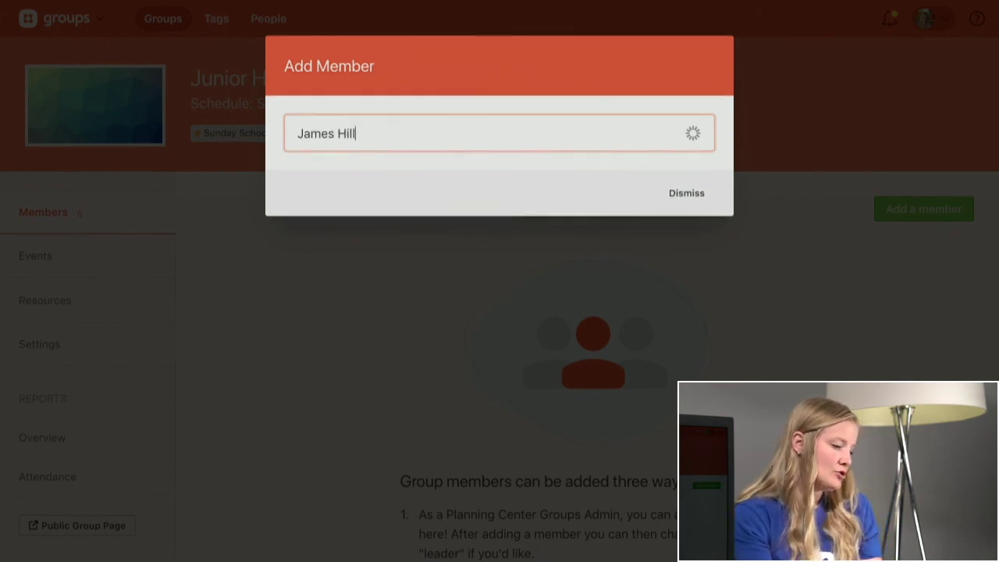
{"action": "left_click", "coordinate": [480, 199]}
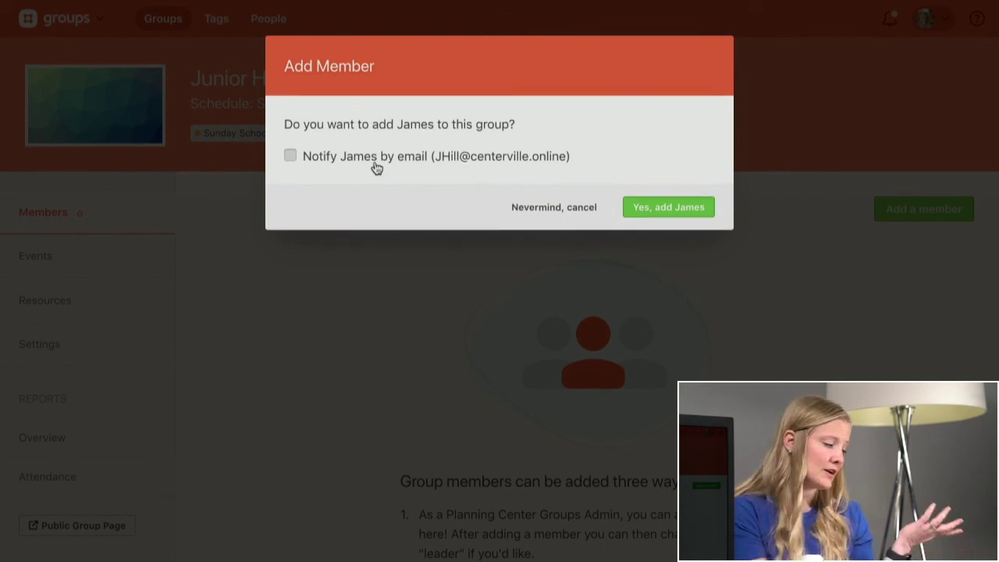
{"action": "left_click", "coordinate": [669, 206]}
{"action": "left_click", "coordinate": [663, 453]}
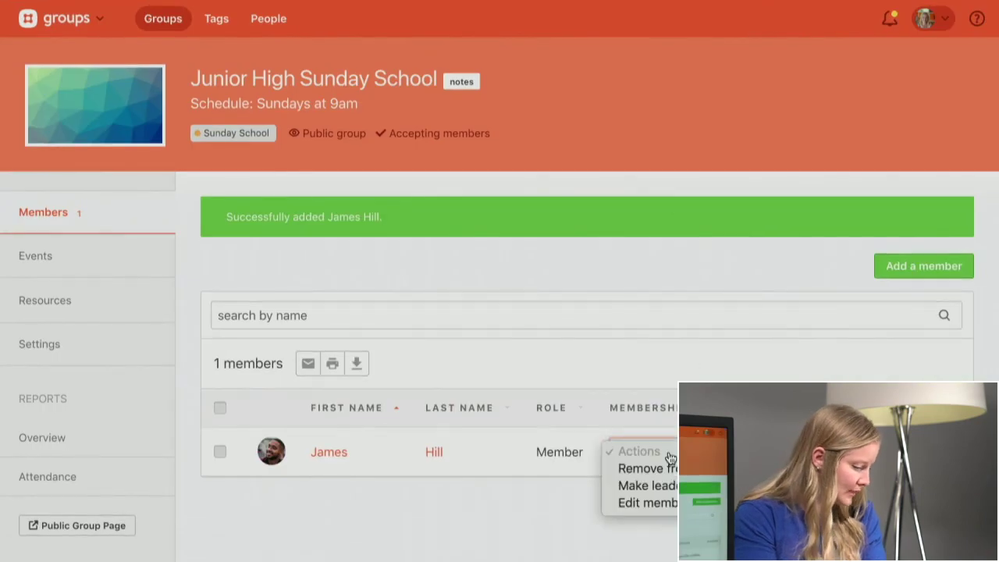
- Promote the new member to leader, with an email notification
{"action": "left_click", "coordinate": [667, 486]}
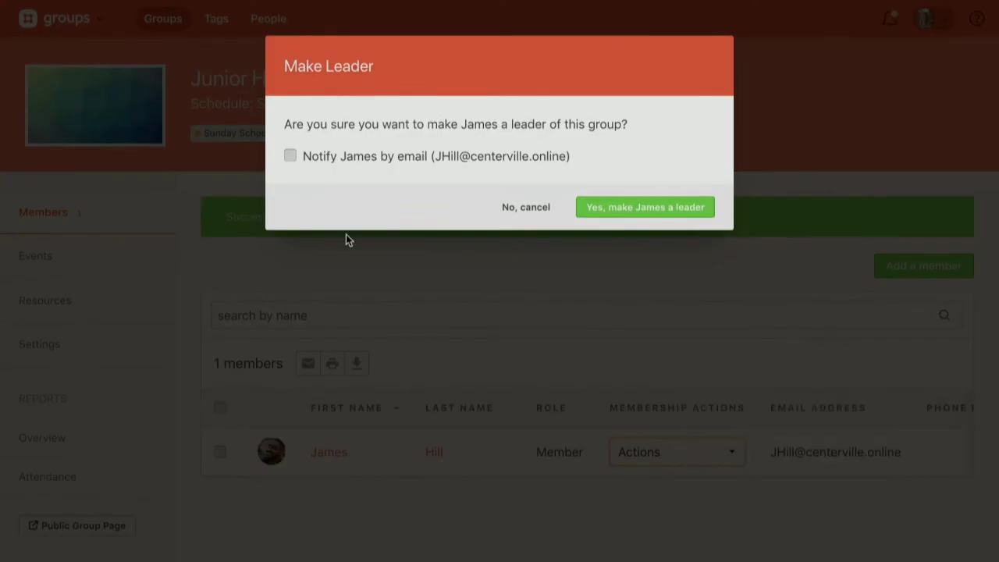
{"action": "left_click", "coordinate": [341, 163]}
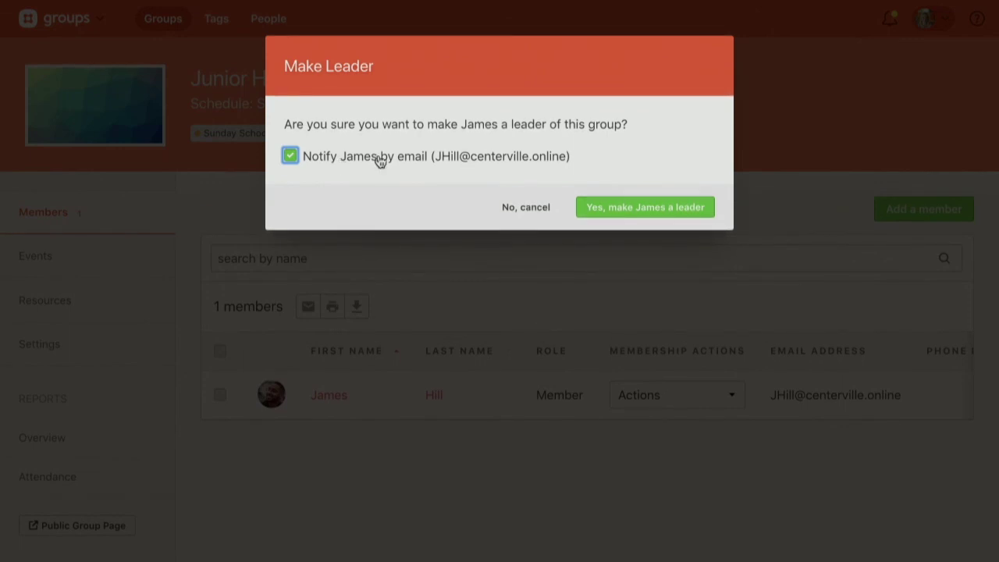
{"action": "left_click", "coordinate": [671, 207]}
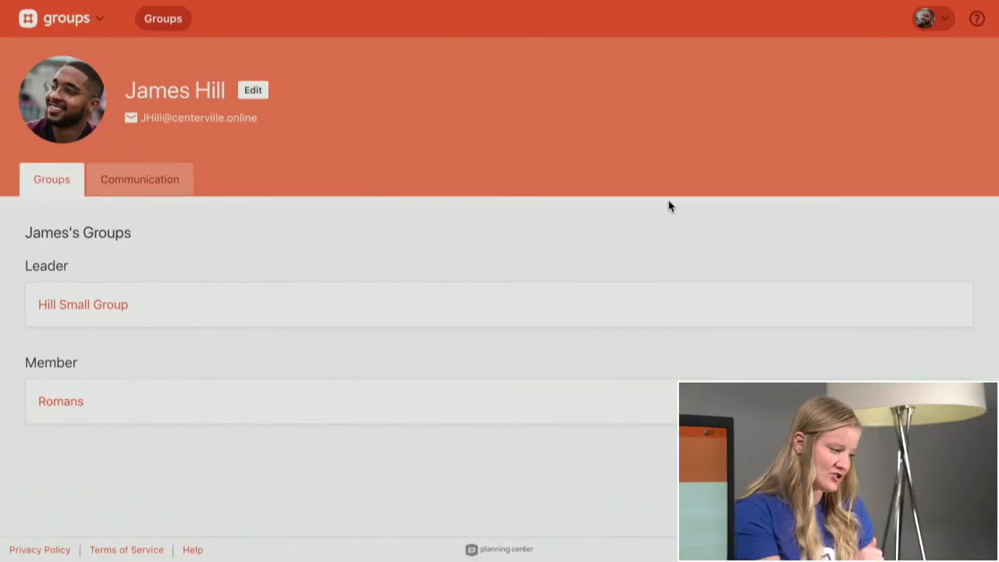
- Open the person's message history and preview the new leader notification
{"action": "left_click", "coordinate": [151, 182]}
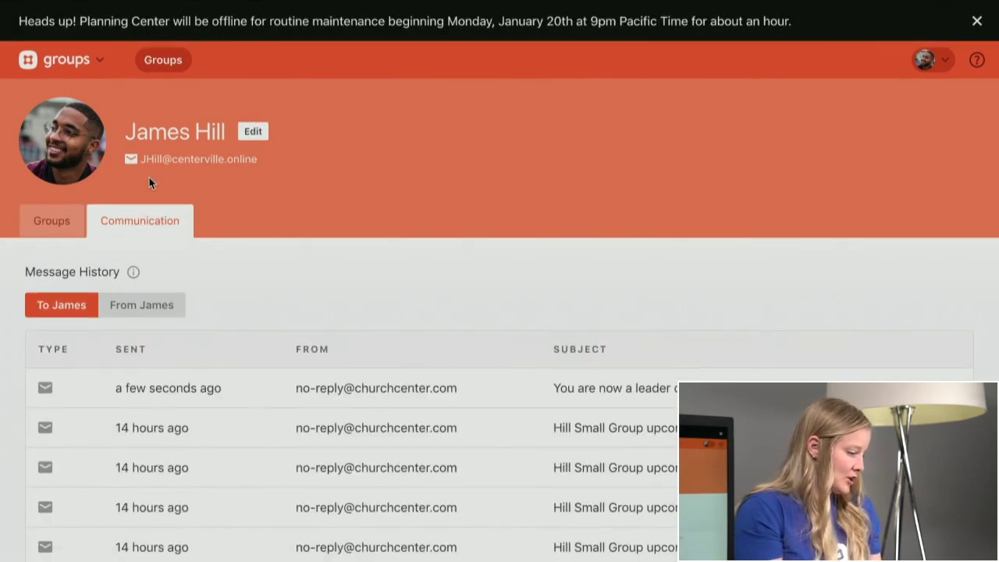
{"action": "left_click", "coordinate": [976, 21]}
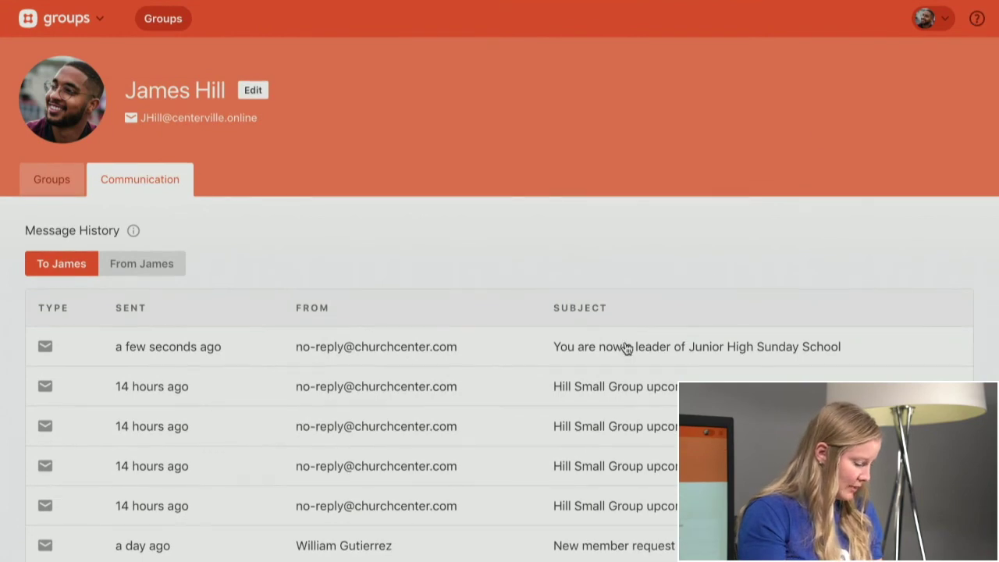
{"action": "left_click", "coordinate": [627, 348]}
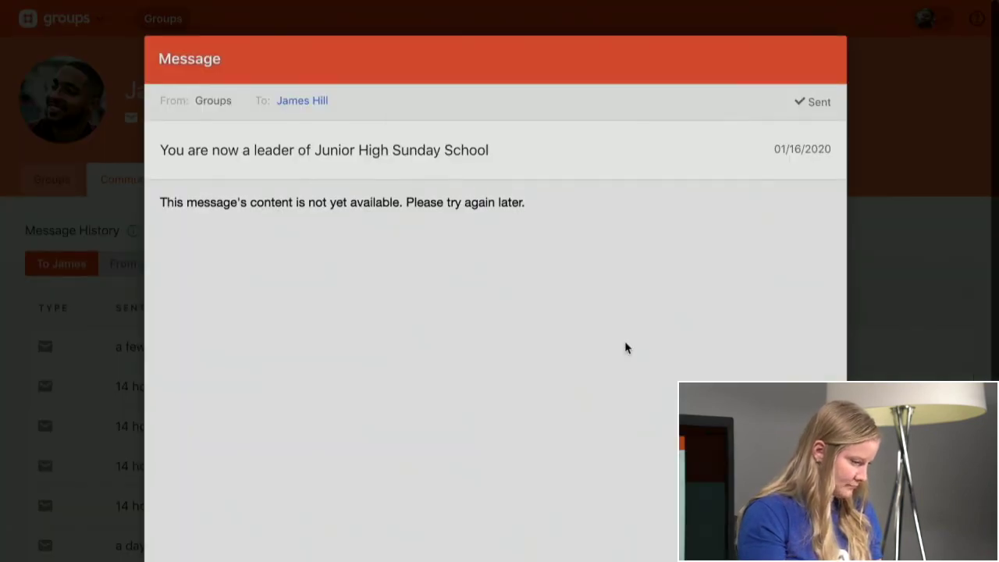
{"action": "scroll", "coordinate": [625, 336], "scroll_direction": "down", "scroll_amount": 1}
{"action": "key", "text": "Escape"}
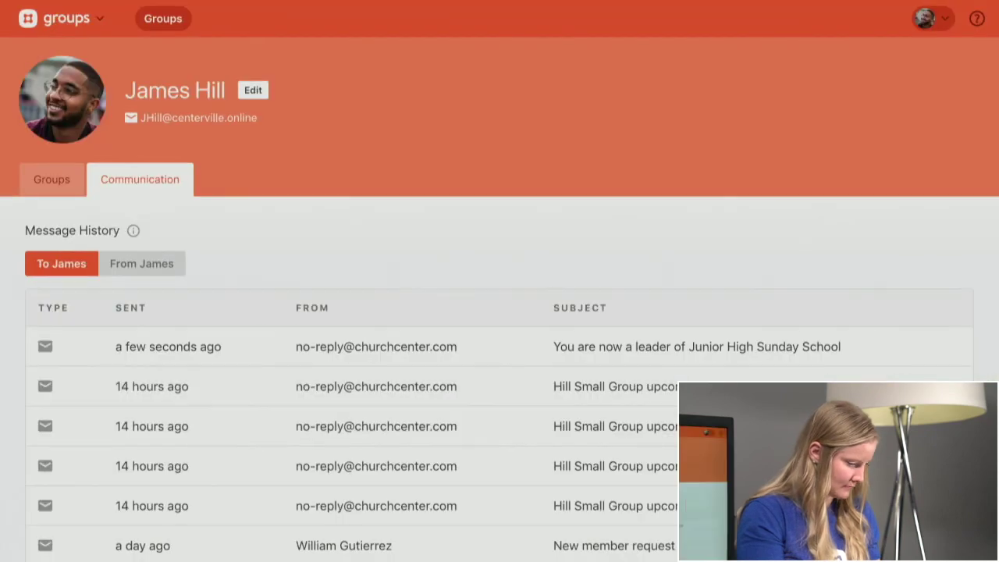
- Preview an earlier 'You are now a leader' email, then close it
{"action": "scroll", "coordinate": [559, 416], "scroll_direction": "down", "scroll_amount": 2}
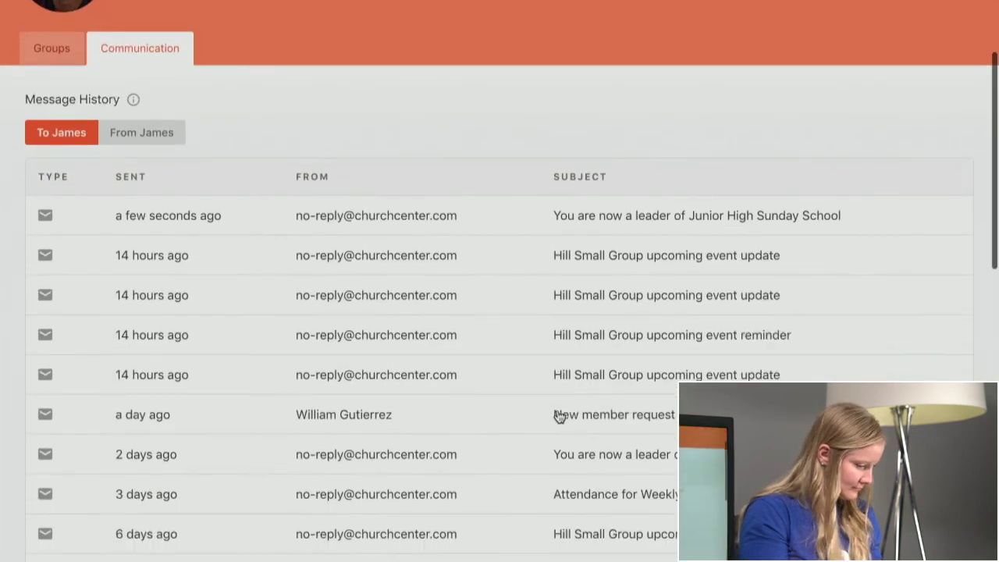
{"action": "scroll", "coordinate": [638, 416], "scroll_direction": "down", "scroll_amount": 1}
{"action": "left_click", "coordinate": [638, 417]}
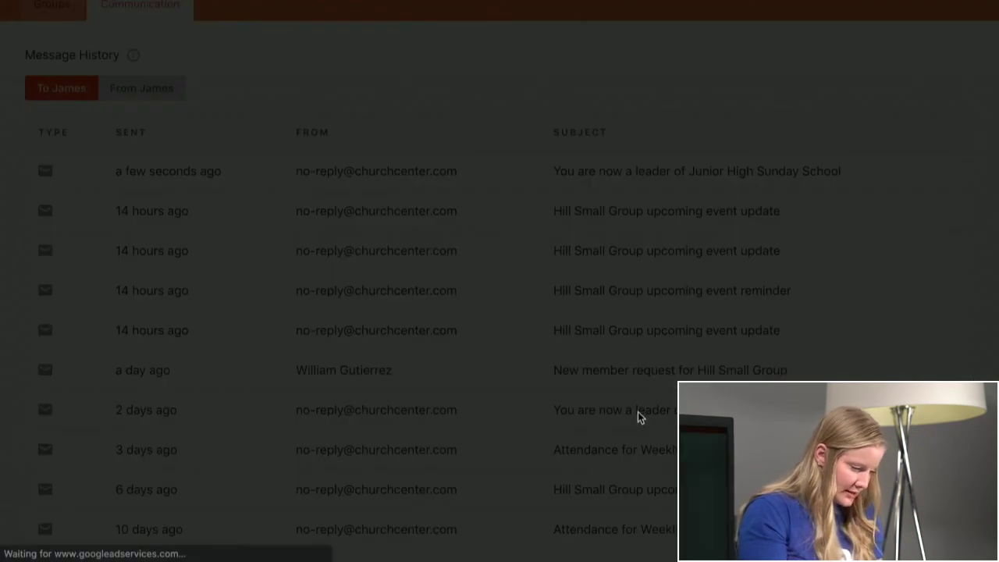
{"action": "scroll", "coordinate": [637, 412], "scroll_direction": "down", "scroll_amount": 1}
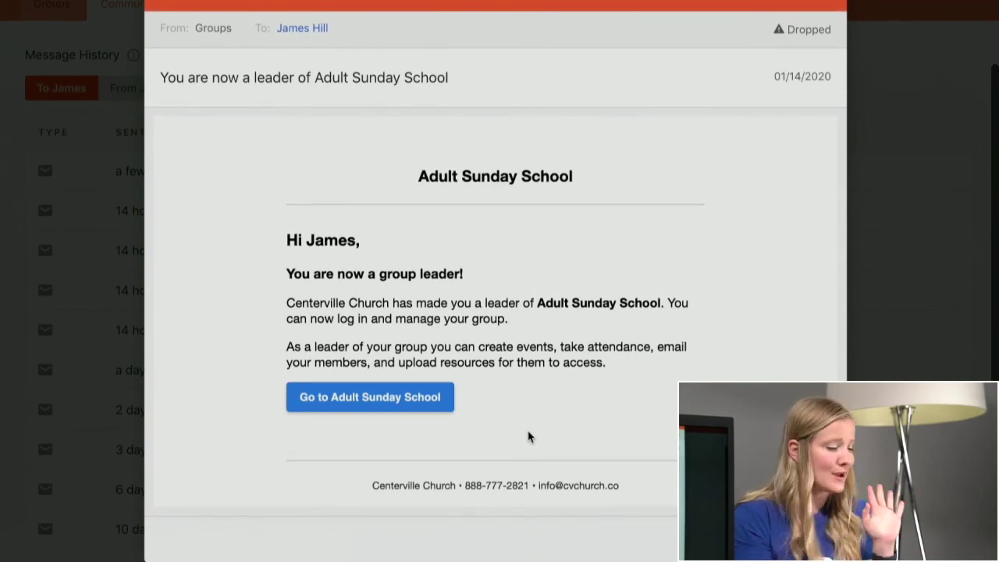
{"action": "key", "text": "Escape"}
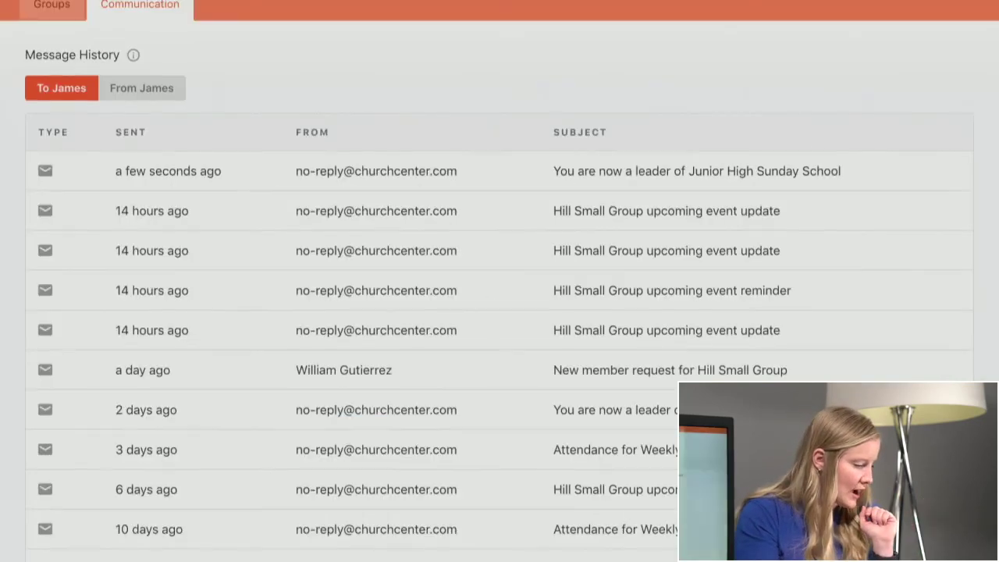
{"action": "scroll", "coordinate": [504, 339], "scroll_direction": "up", "scroll_amount": 3}
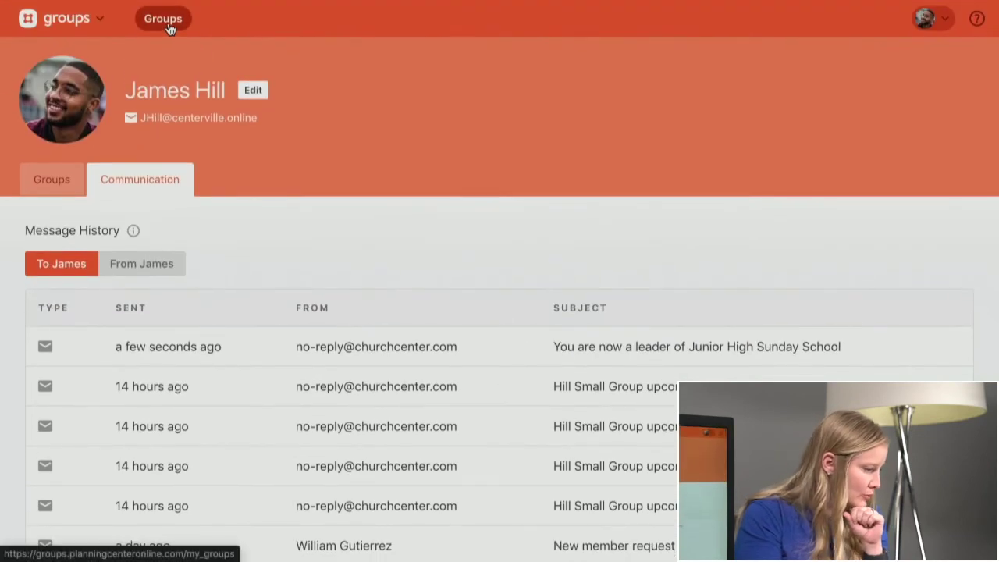
- Open Junior High Sunday School from the My Groups list
{"action": "left_click", "coordinate": [163, 19]}
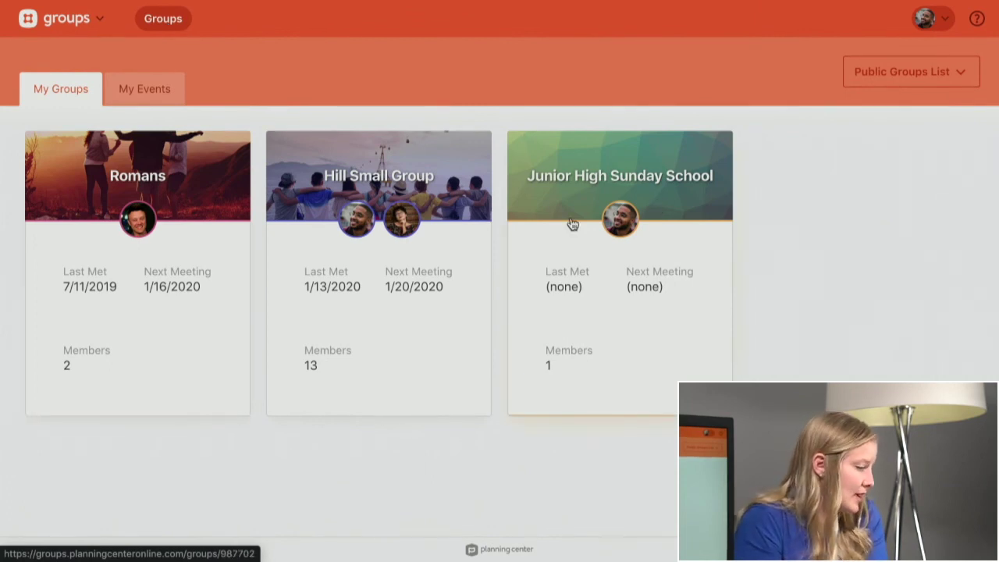
{"action": "mouse_move", "coordinate": [602, 239]}
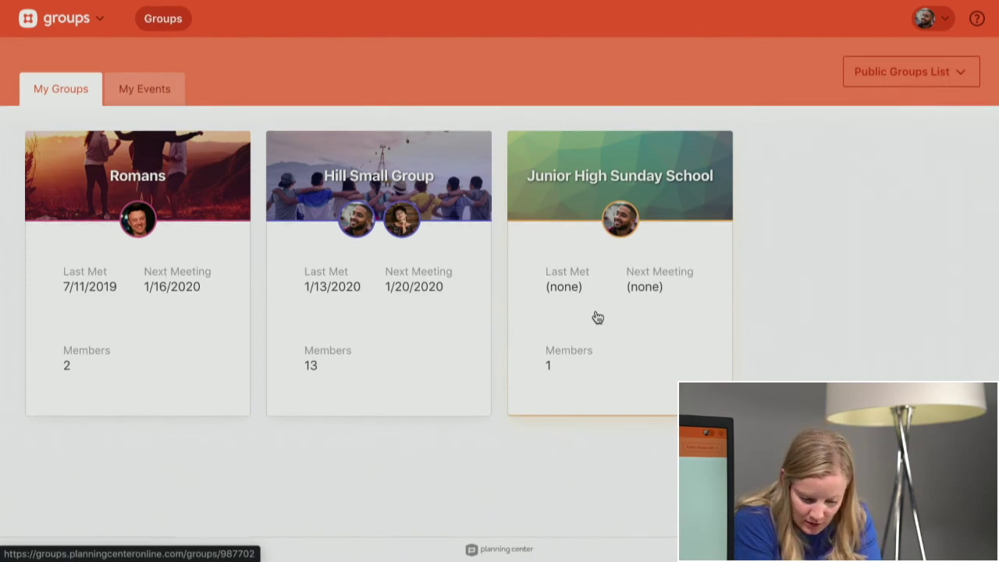
{"action": "left_click", "coordinate": [640, 301]}
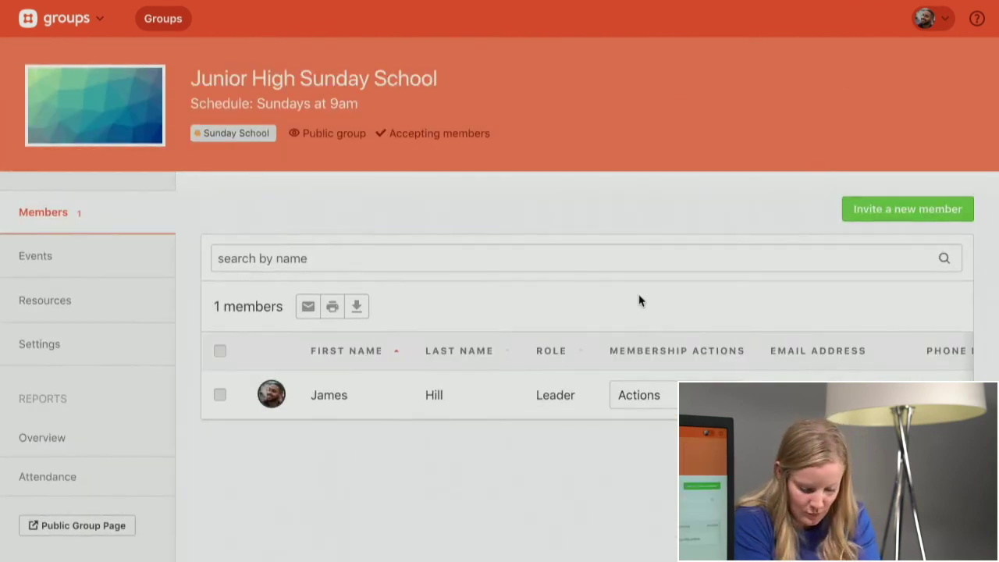
{"action": "scroll", "coordinate": [640, 301], "scroll_direction": "down", "scroll_amount": 1}
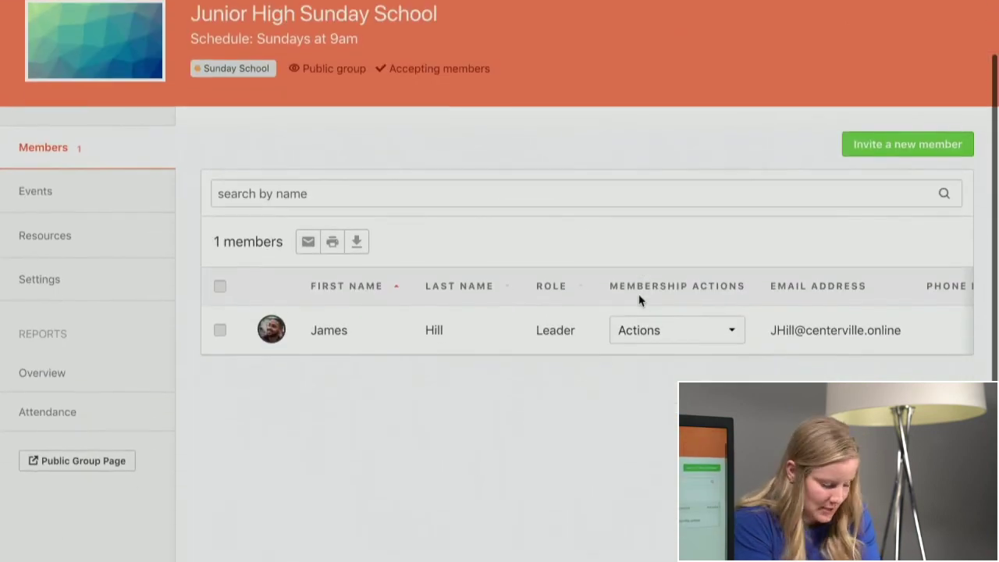
- Upload the four-men-sitting JPG from the JH SS folder as the group image
{"action": "left_click", "coordinate": [72, 294]}
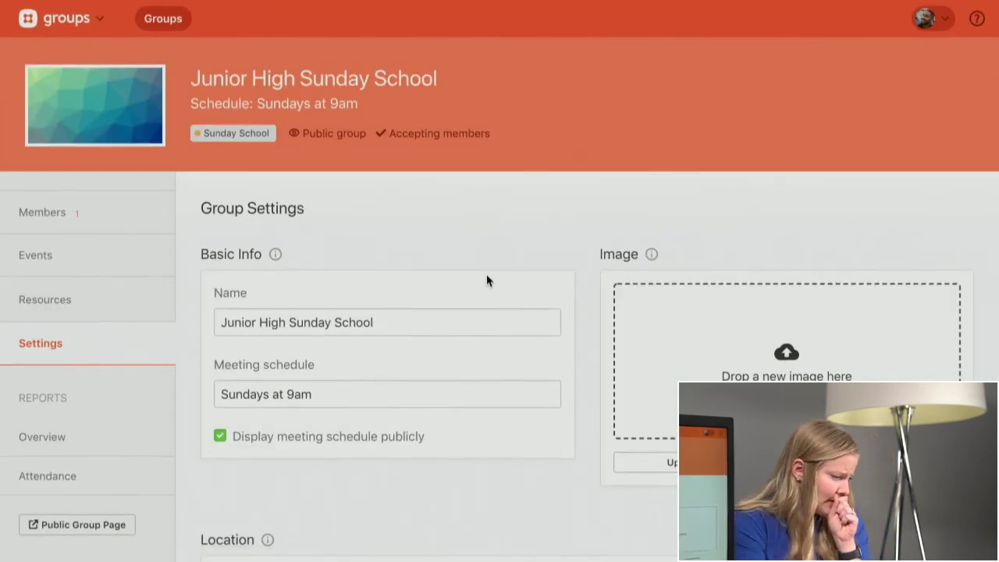
{"action": "scroll", "coordinate": [486, 280], "scroll_direction": "down", "scroll_amount": 1}
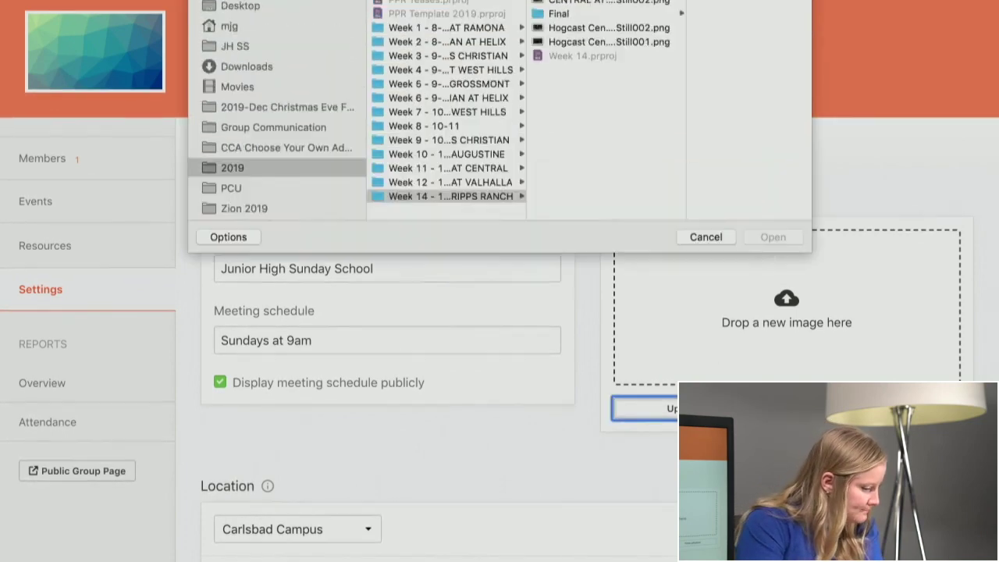
{"action": "left_click", "coordinate": [227, 148]}
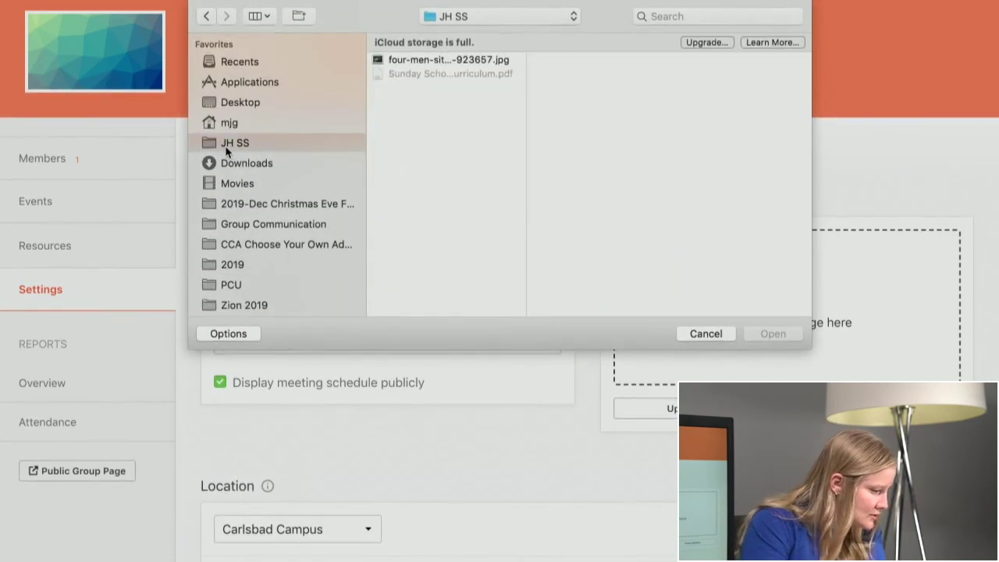
{"action": "left_click", "coordinate": [441, 59]}
{"action": "left_click", "coordinate": [773, 334]}
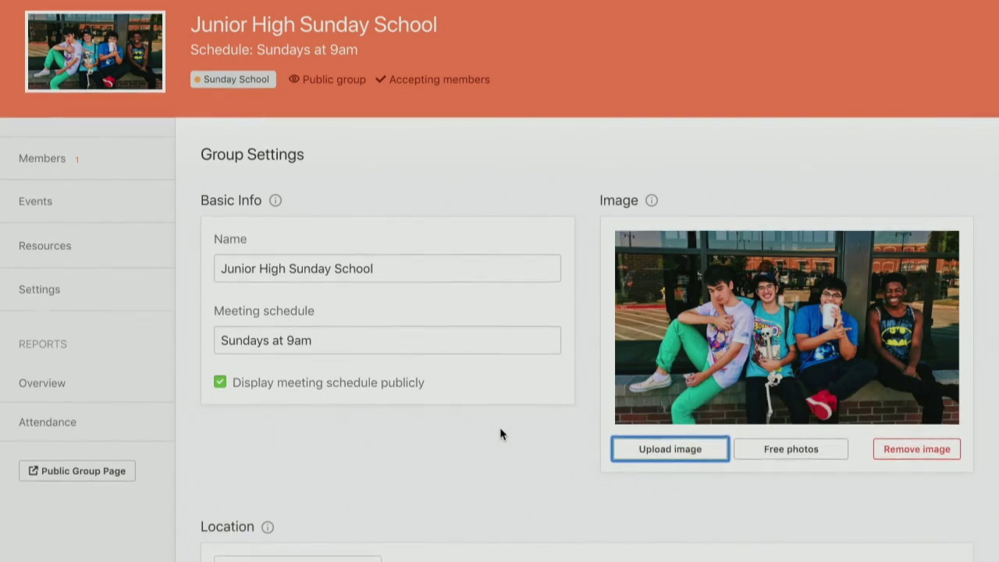
{"action": "scroll", "coordinate": [500, 434], "scroll_direction": "down", "scroll_amount": 6}
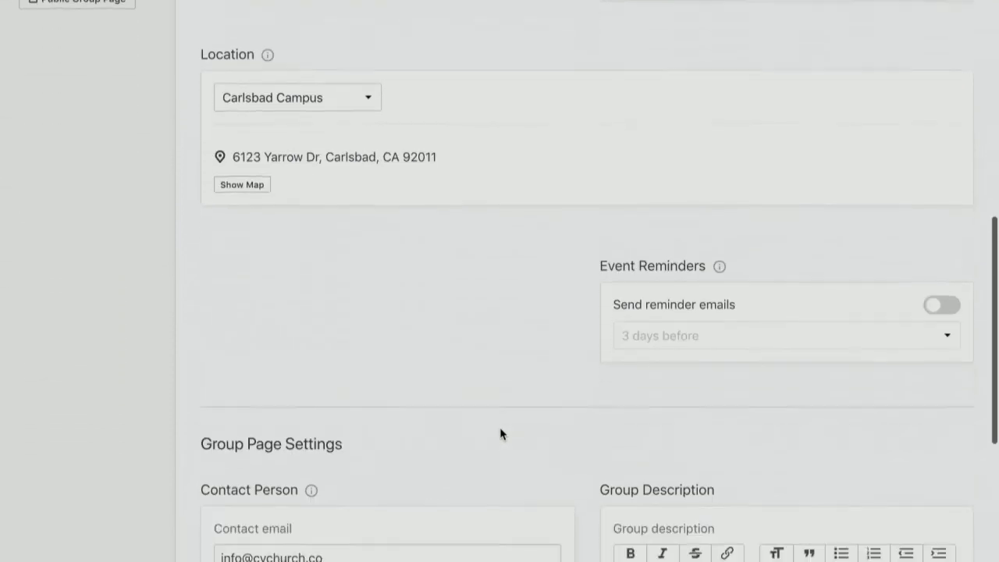
{"action": "scroll", "coordinate": [500, 434], "scroll_direction": "down", "scroll_amount": 4}
{"action": "scroll", "coordinate": [500, 434], "scroll_direction": "down", "scroll_amount": 2}
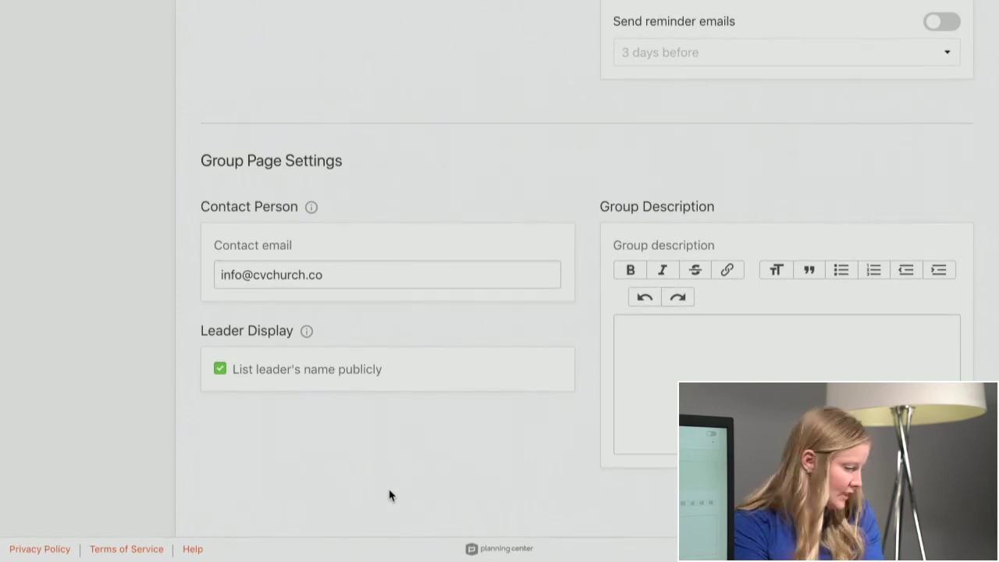
{"action": "scroll", "coordinate": [391, 496], "scroll_direction": "up", "scroll_amount": 10}
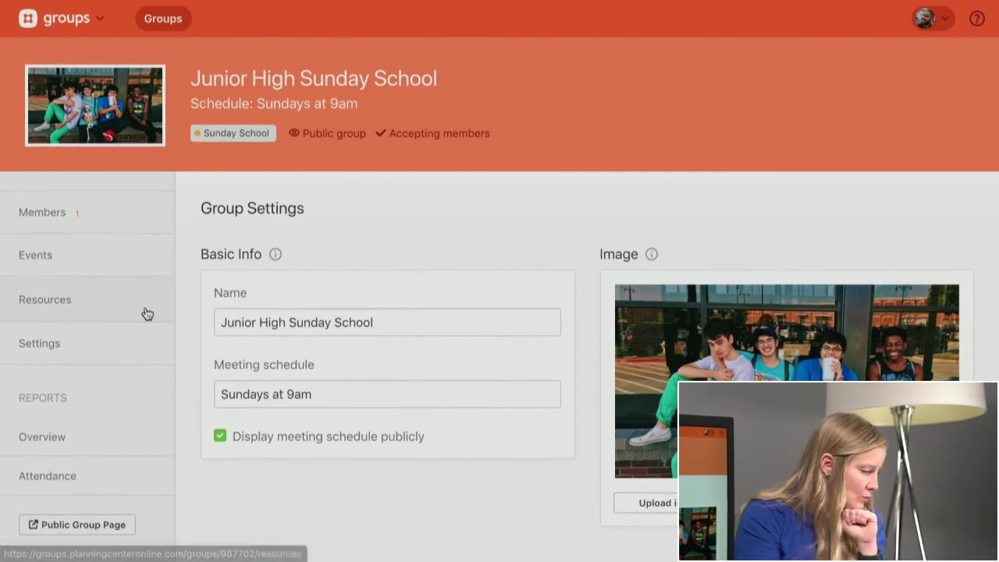
- Start a new group event named Junior High Sunday School
{"action": "left_click", "coordinate": [36, 256]}
{"action": "scroll", "coordinate": [642, 229], "scroll_direction": "down", "scroll_amount": 3}
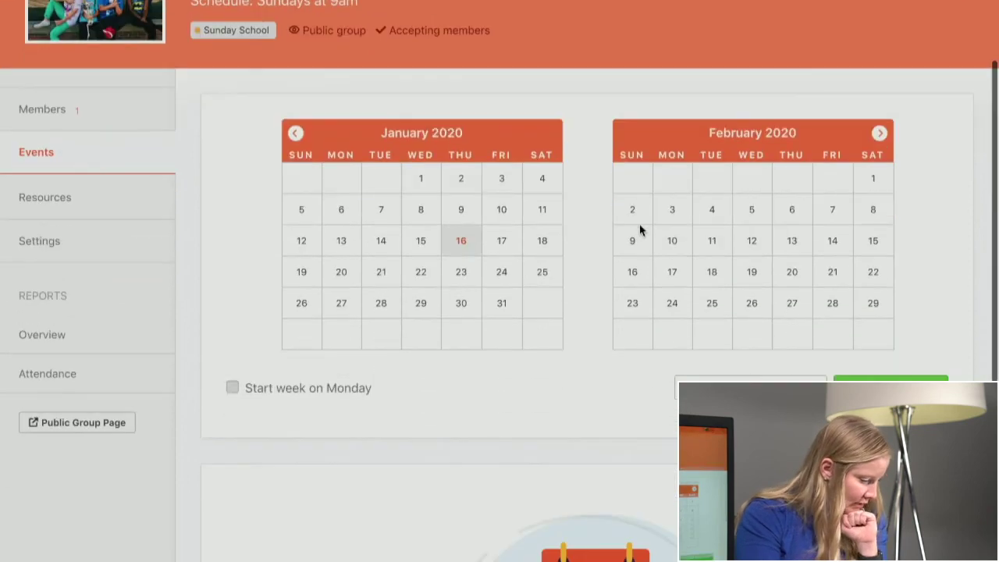
{"action": "left_click", "coordinate": [897, 323]}
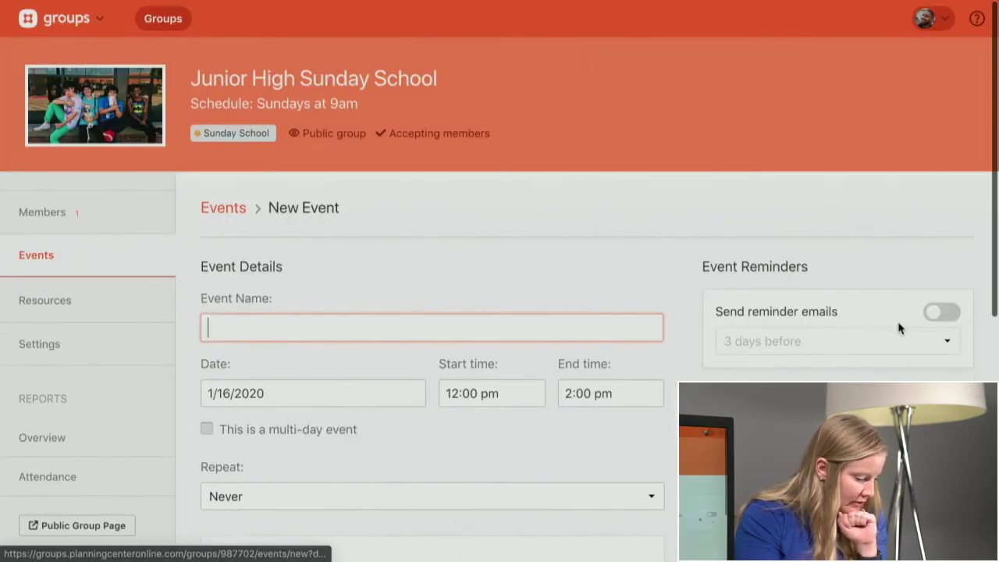
{"action": "type", "text": "Jun"}
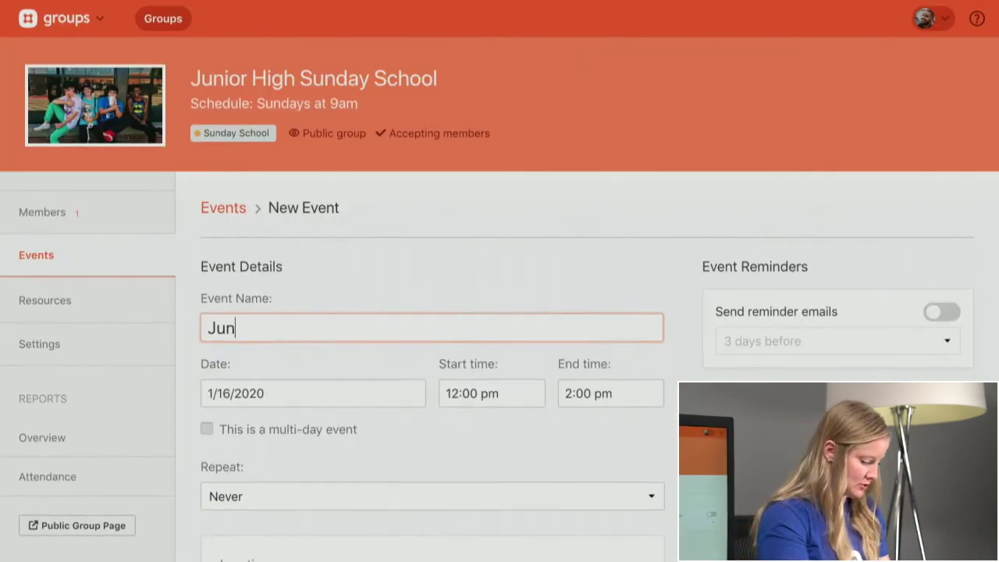
{"action": "type", "text": "ior High Scun"}
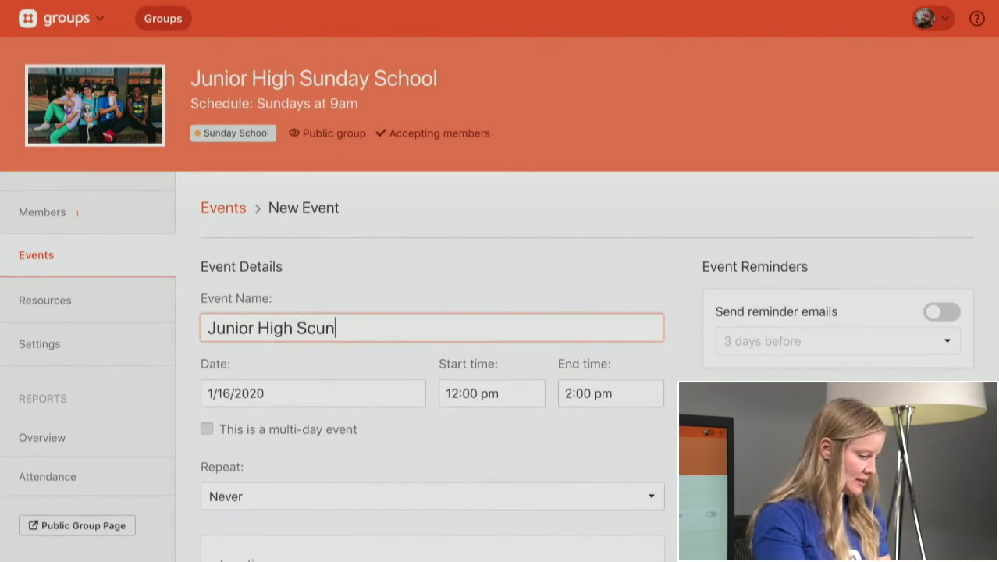
{"action": "type", "text": "unday School"}
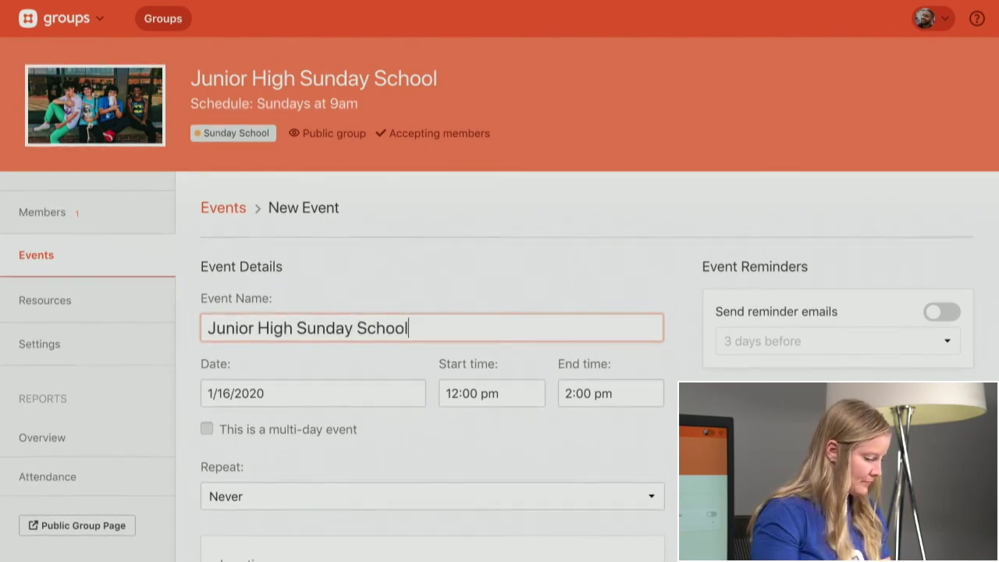
{"action": "scroll", "coordinate": [934, 266], "scroll_direction": "down", "scroll_amount": 2}
- Set the event date to January 19, 2020, starting at 9:00 am
{"action": "left_click", "coordinate": [337, 274]}
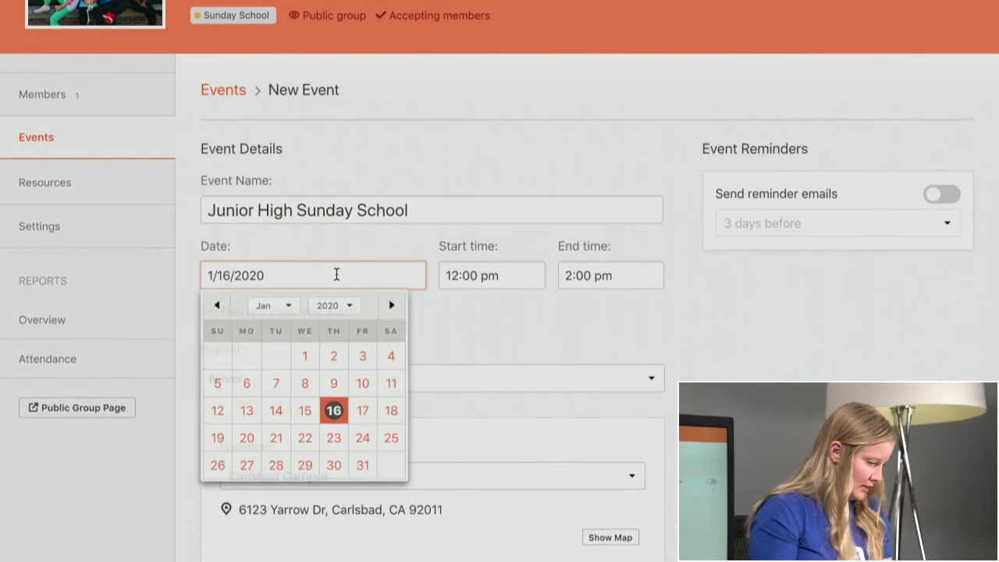
{"action": "left_click", "coordinate": [218, 438]}
{"action": "left_click", "coordinate": [465, 281]}
{"action": "left_click", "coordinate": [464, 281]}
{"action": "key", "text": "BackSpace"}
{"action": "key", "text": "BackSpace"}
{"action": "type", "text": "9"}
{"action": "left_click", "coordinate": [477, 275]}
{"action": "key", "text": "BackSpace"}
{"action": "type", "text": "a"}
- Set the event's end time to 10:00 am
{"action": "left_click", "coordinate": [569, 276]}
{"action": "key", "text": "BackSpace"}
{"action": "type", "text": "10"}
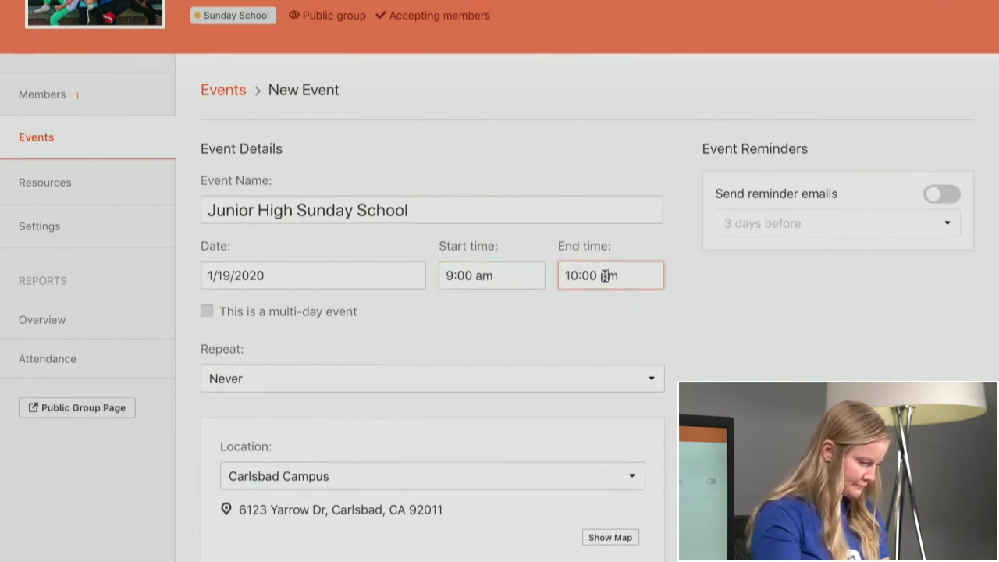
{"action": "left_click", "coordinate": [605, 276]}
{"action": "key", "text": "BackSpace"}
{"action": "type", "text": "a"}
- Make the event repeat weekly until May 31, 2020
{"action": "scroll", "coordinate": [539, 321], "scroll_direction": "down", "scroll_amount": 1}
{"action": "left_click", "coordinate": [410, 314]}
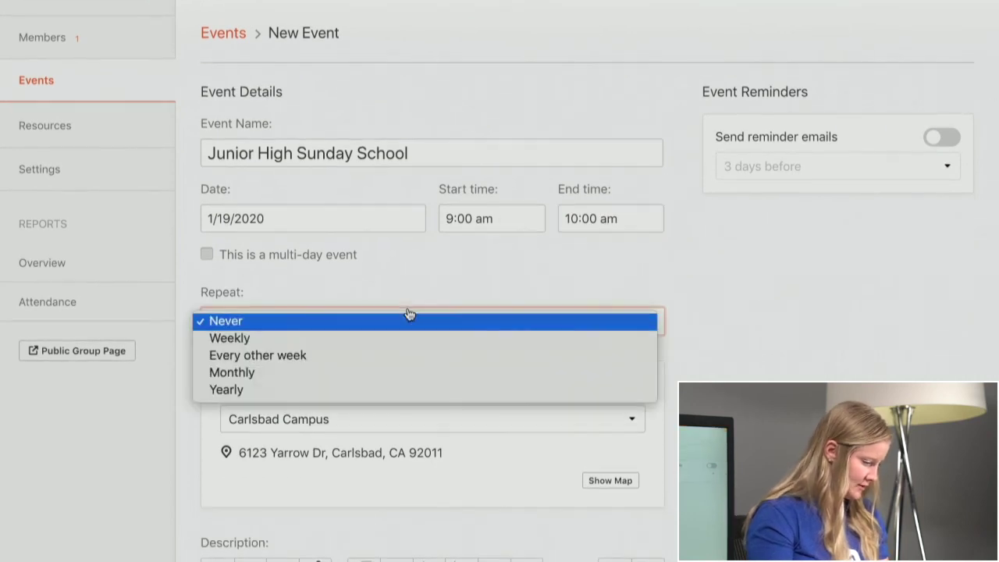
{"action": "left_click", "coordinate": [393, 340]}
{"action": "left_click", "coordinate": [495, 322]}
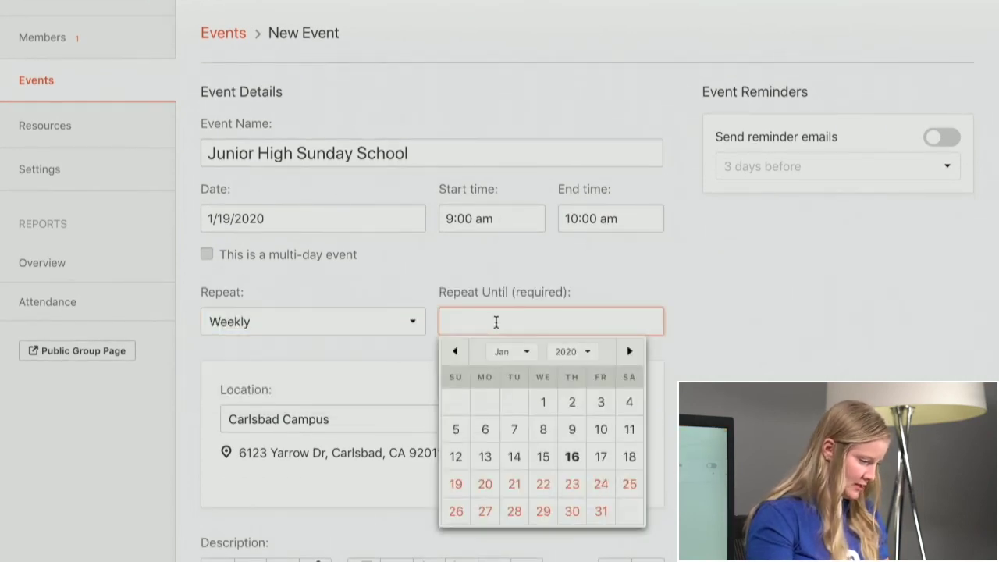
{"action": "left_click", "coordinate": [630, 351]}
{"action": "left_click", "coordinate": [630, 352]}
{"action": "left_click", "coordinate": [630, 351]}
{"action": "left_click", "coordinate": [630, 352]}
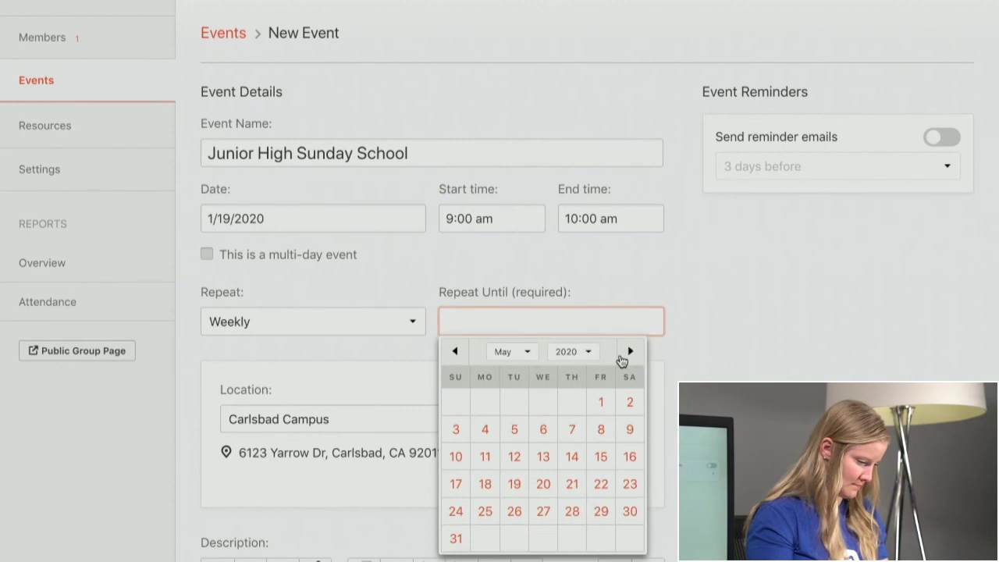
{"action": "left_click", "coordinate": [456, 535]}
{"action": "scroll", "coordinate": [325, 374], "scroll_direction": "down", "scroll_amount": 1}
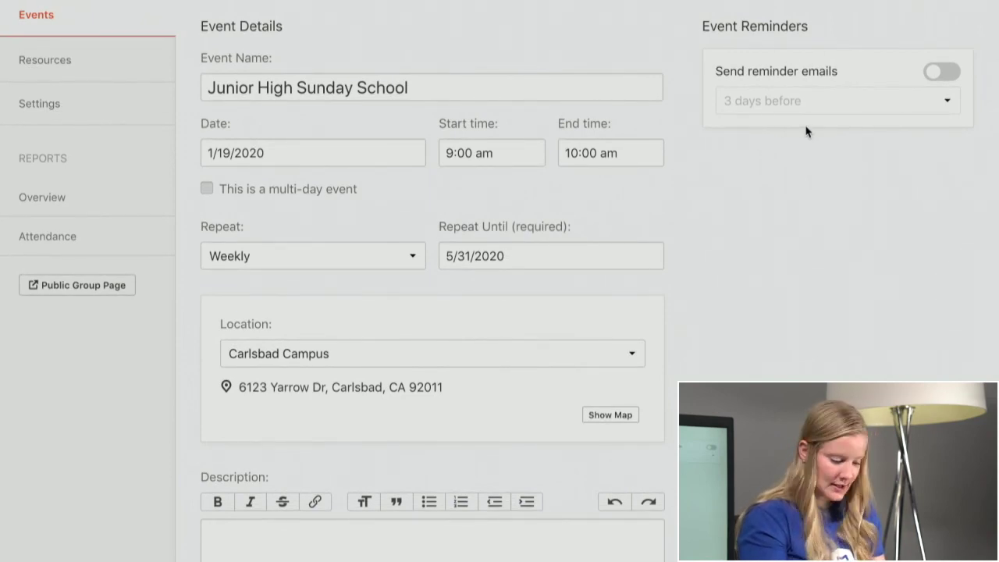
{"action": "scroll", "coordinate": [807, 131], "scroll_direction": "down", "scroll_amount": 3}
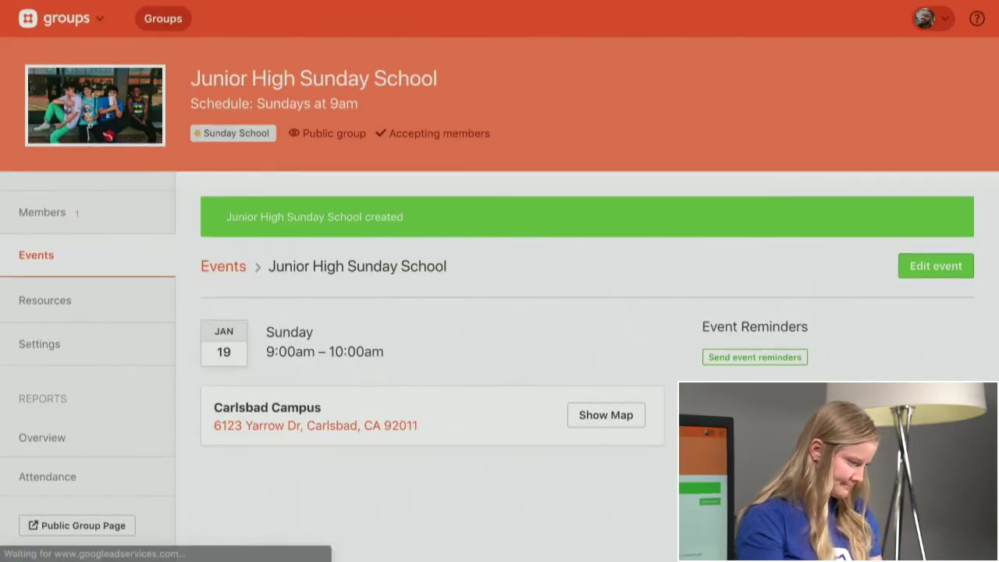
- Check the group's events calendar, then go to its Resources page
{"action": "left_click", "coordinate": [60, 259]}
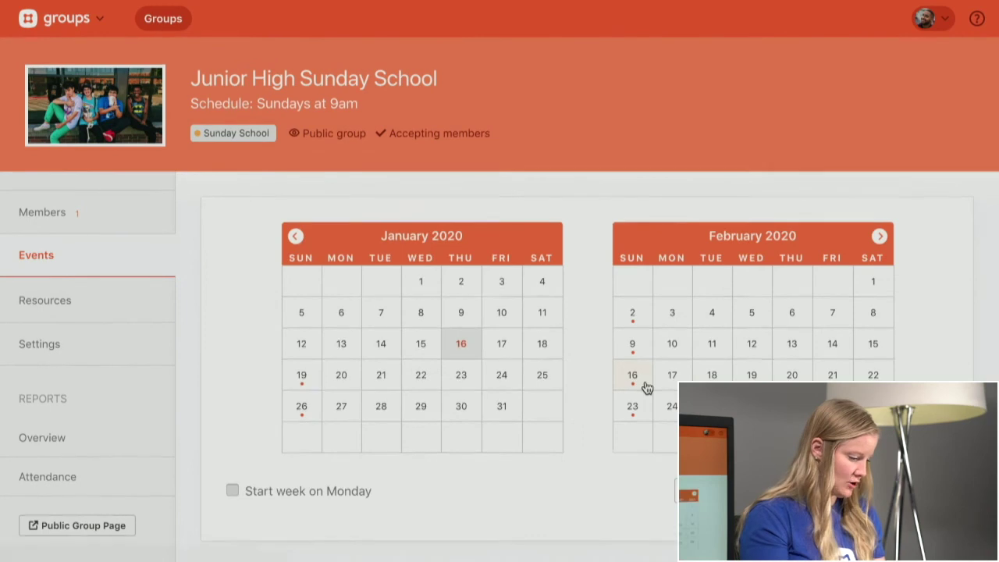
{"action": "scroll", "coordinate": [645, 387], "scroll_direction": "down", "scroll_amount": 4}
{"action": "scroll", "coordinate": [644, 387], "scroll_direction": "up", "scroll_amount": 5}
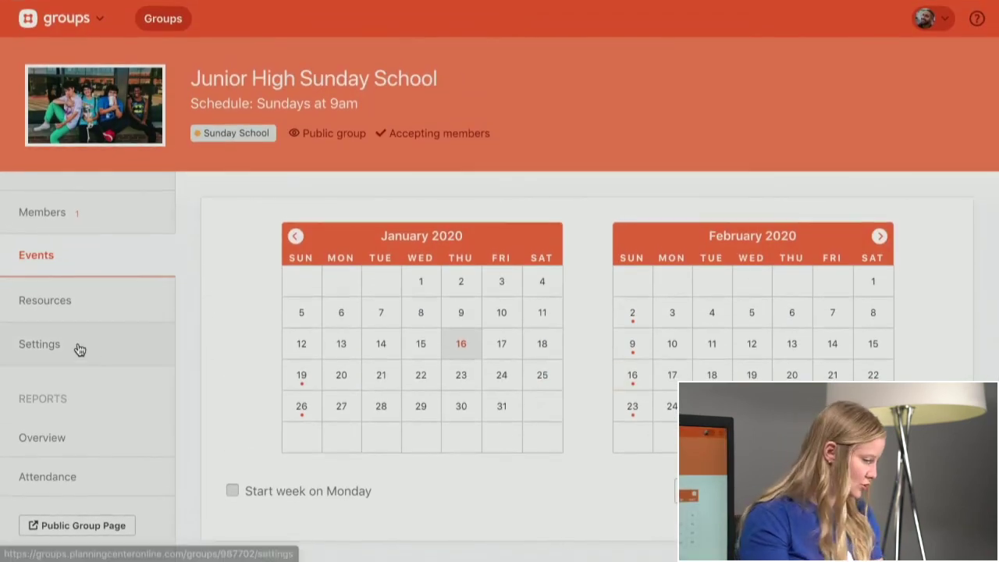
{"action": "left_click", "coordinate": [60, 305]}
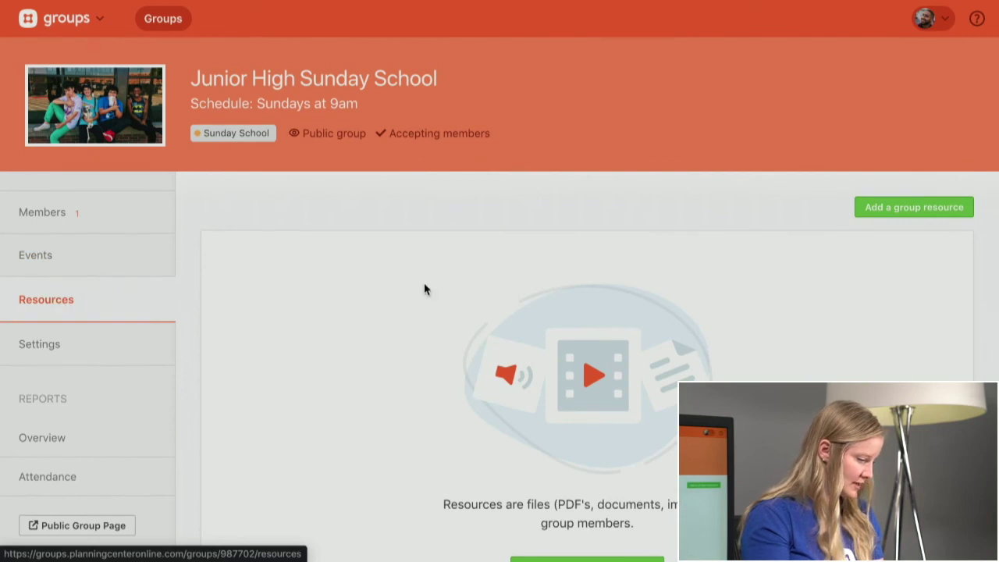
{"action": "scroll", "coordinate": [424, 288], "scroll_direction": "down", "scroll_amount": 1}
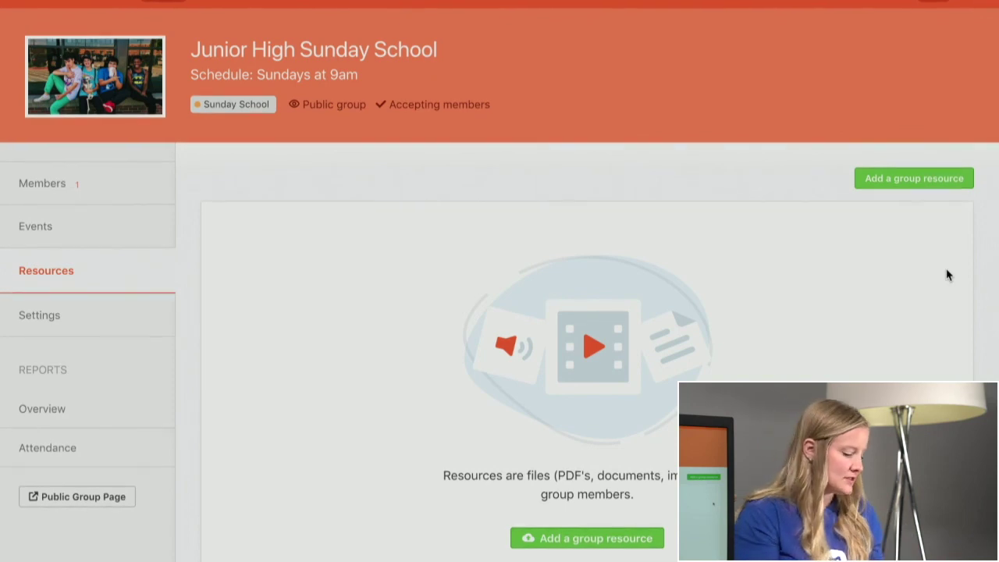
- Upload Sunday School Curriculum.pdf as a new group resource
{"action": "left_click", "coordinate": [897, 184]}
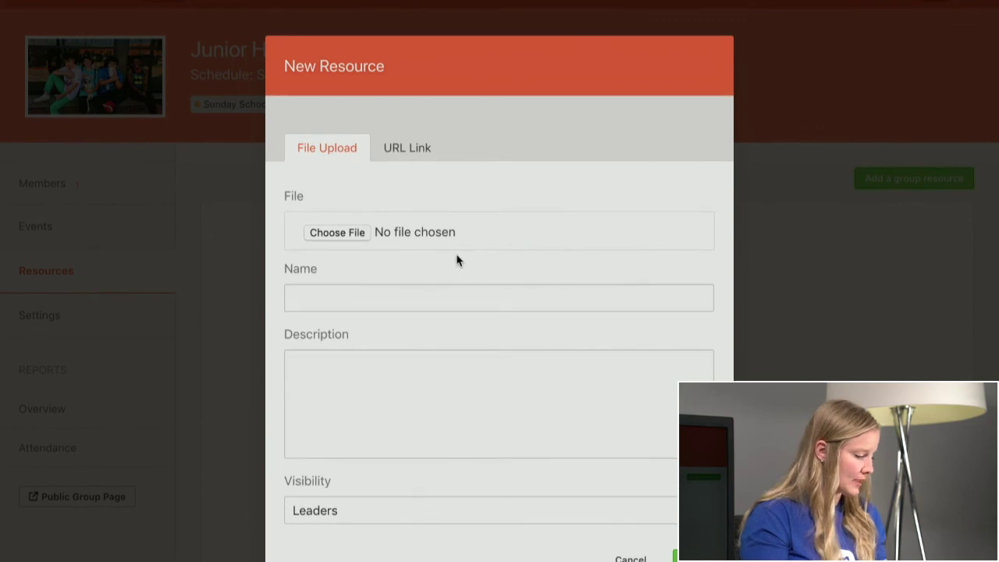
{"action": "left_click", "coordinate": [338, 232]}
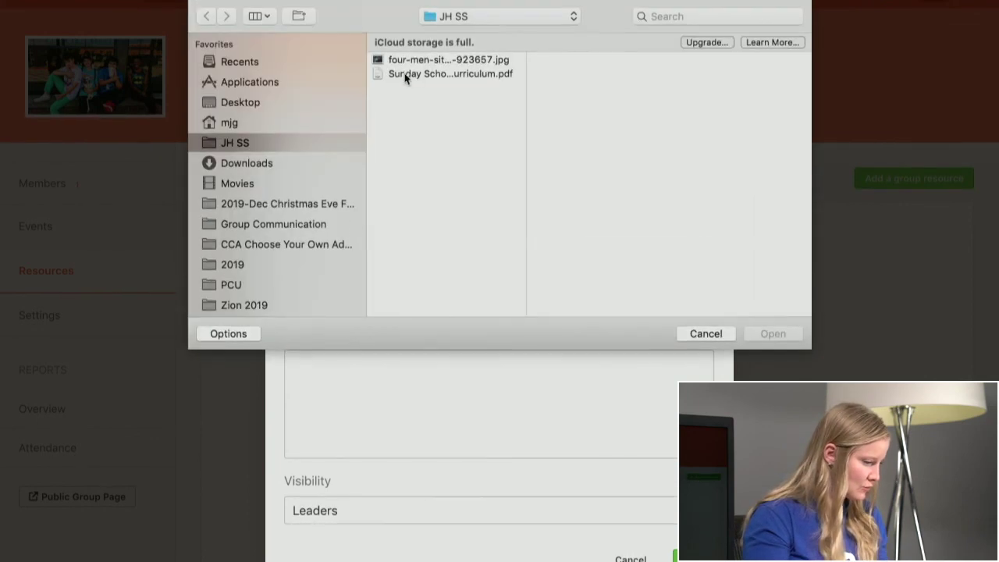
{"action": "left_click", "coordinate": [433, 75]}
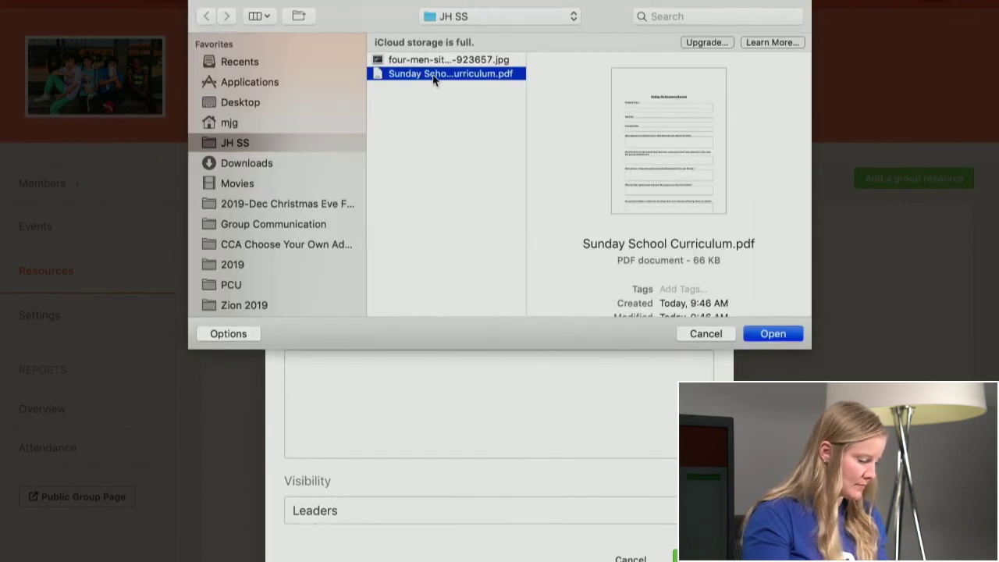
{"action": "left_click", "coordinate": [787, 334]}
- Name the resource Sunday School, make it visible to Members, and save
{"action": "left_click", "coordinate": [355, 305]}
{"action": "type", "text": "Sunday S"}
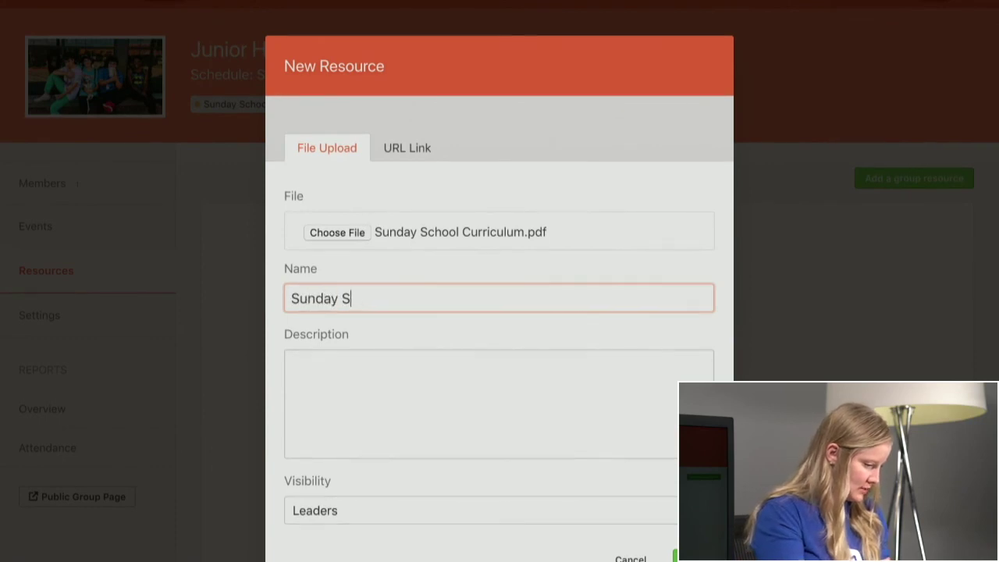
{"action": "type", "text": "cu"}
{"action": "type", "text": "ool Cur"}
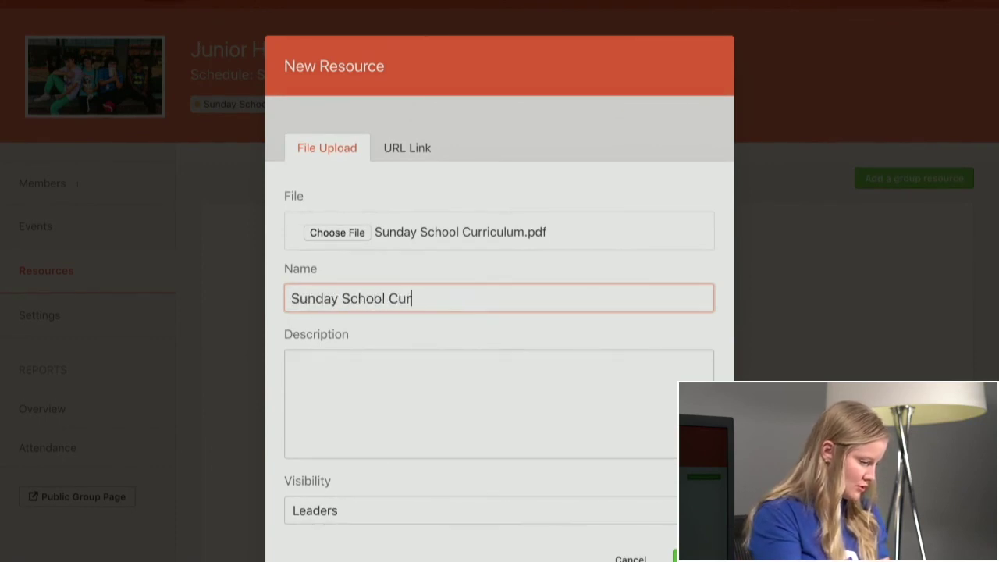
{"action": "scroll", "coordinate": [500, 297], "scroll_direction": "down", "scroll_amount": 1}
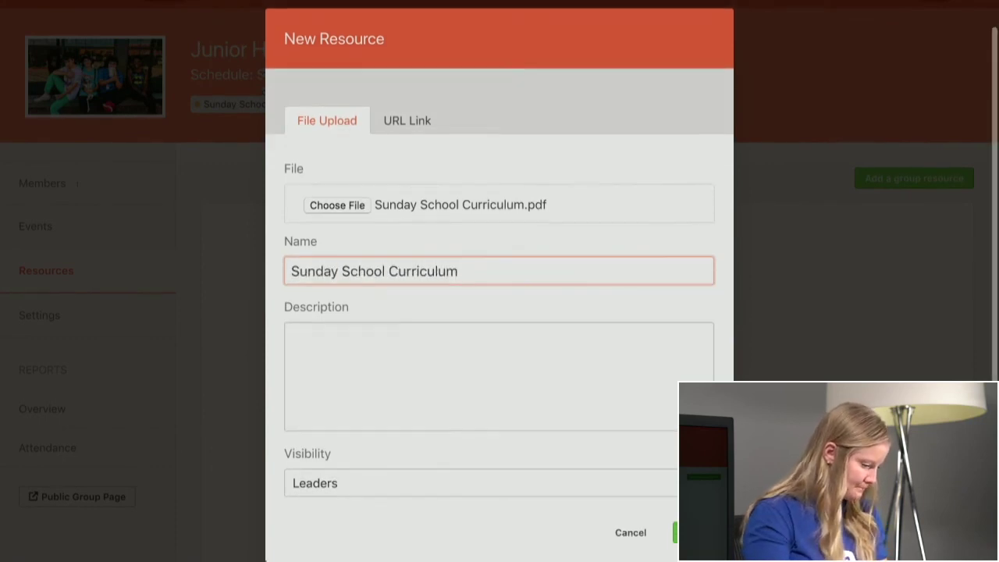
{"action": "left_click", "coordinate": [331, 502]}
{"action": "left_click", "coordinate": [330, 504]}
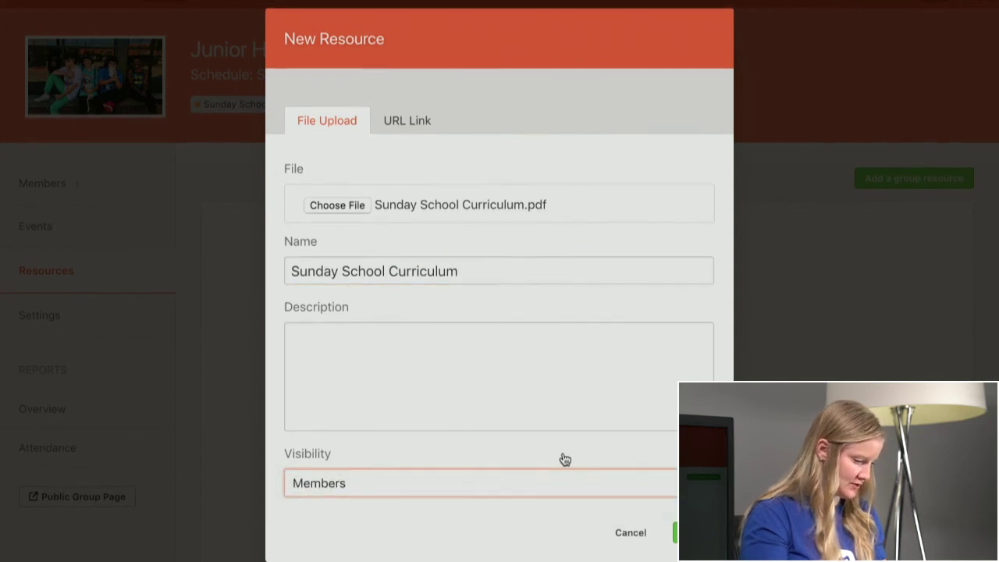
{"action": "left_click", "coordinate": [674, 537]}
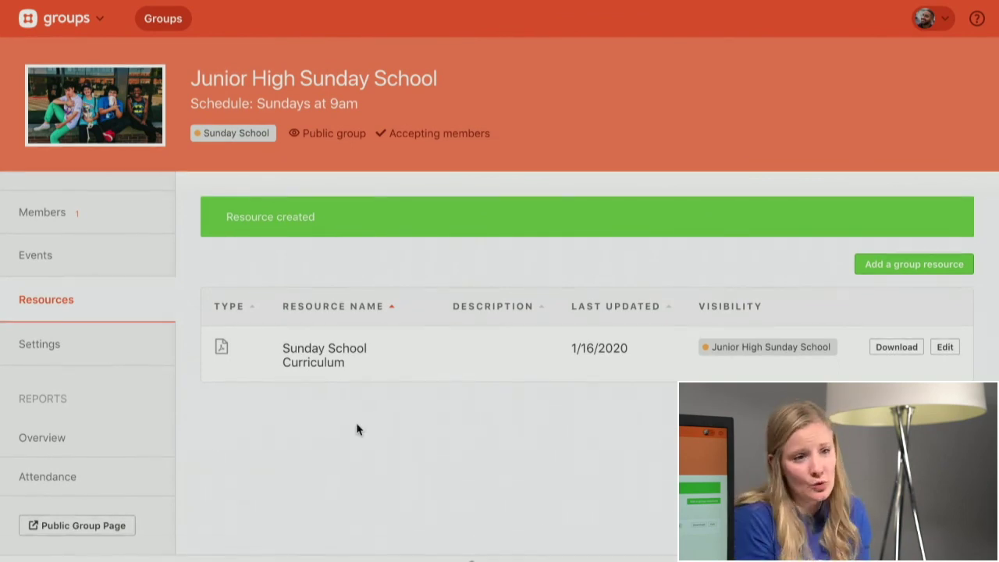
- Return to My Groups and open Hill Small Group's members page
{"action": "left_click", "coordinate": [169, 24]}
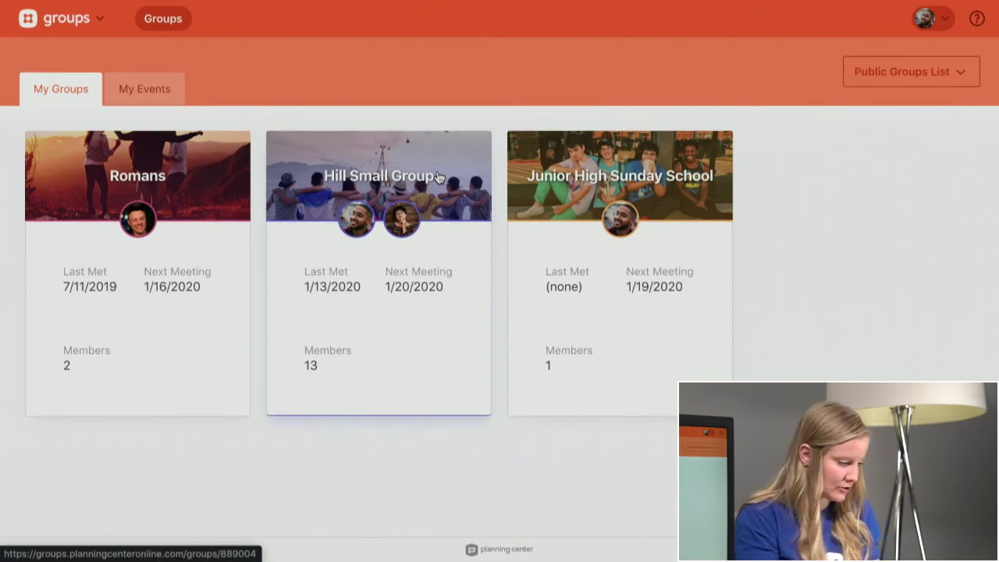
{"action": "left_click", "coordinate": [439, 178]}
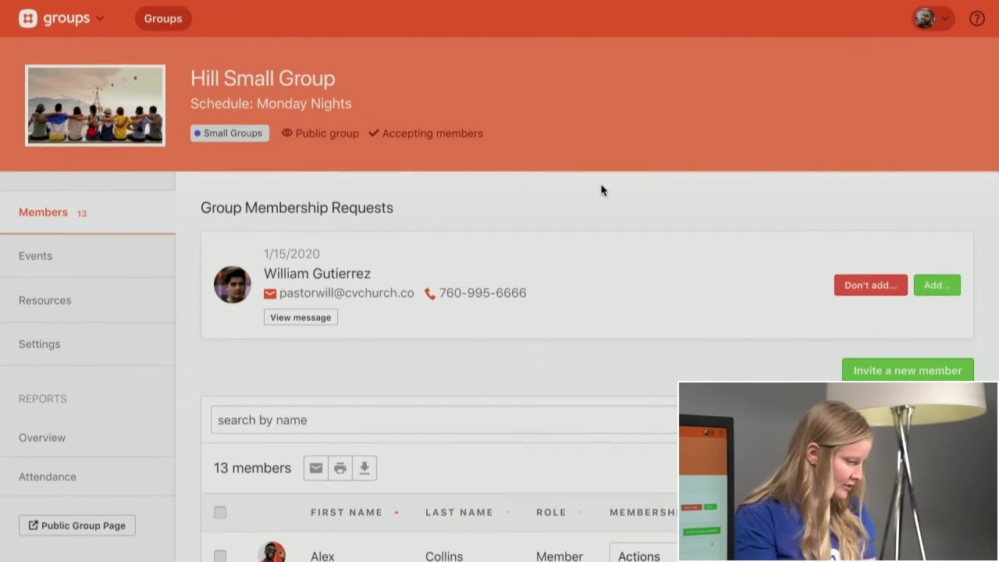
{"action": "scroll", "coordinate": [601, 190], "scroll_direction": "down", "scroll_amount": 1}
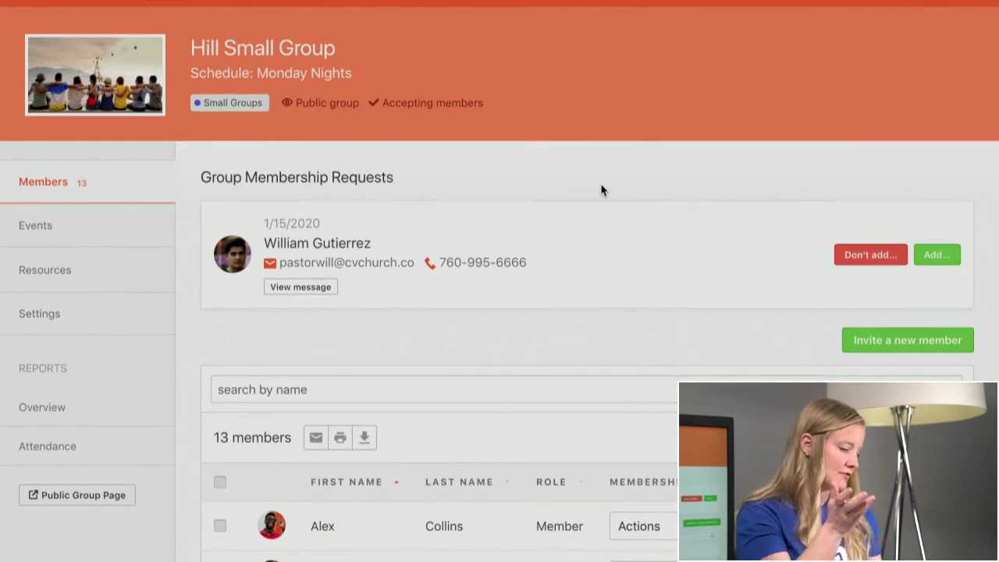
{"action": "scroll", "coordinate": [625, 180], "scroll_direction": "down", "scroll_amount": 1}
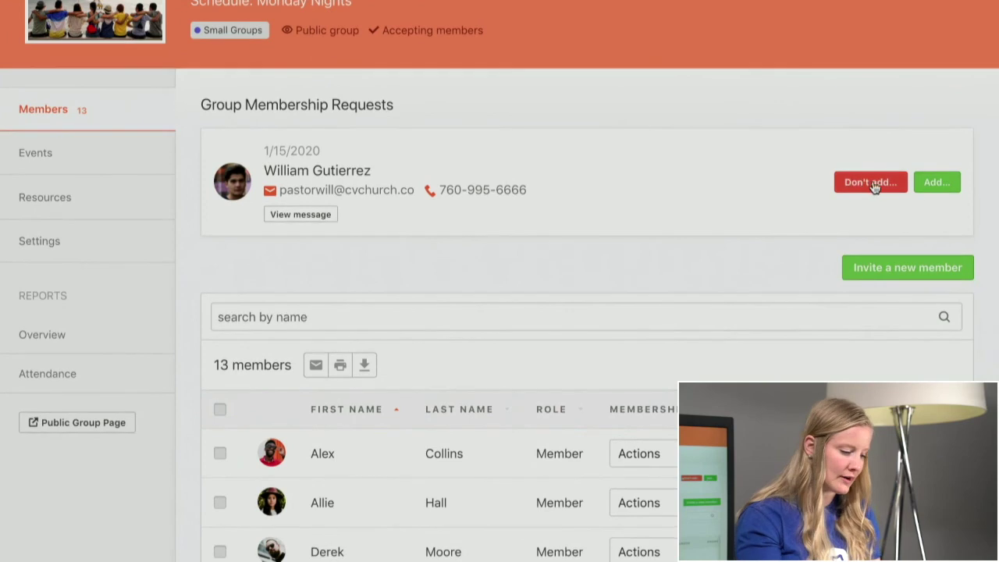
- Accept the pending request as a Member of Hill Small Group without a reply email, bringing it to 14 members
{"action": "left_click", "coordinate": [921, 185]}
{"action": "scroll", "coordinate": [616, 279], "scroll_direction": "down", "scroll_amount": 2}
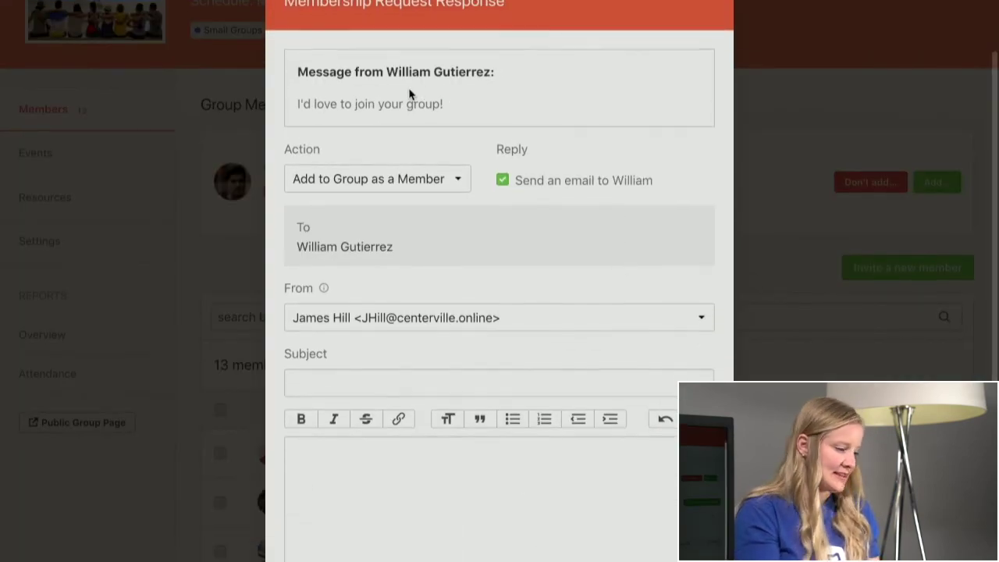
{"action": "left_click", "coordinate": [392, 186]}
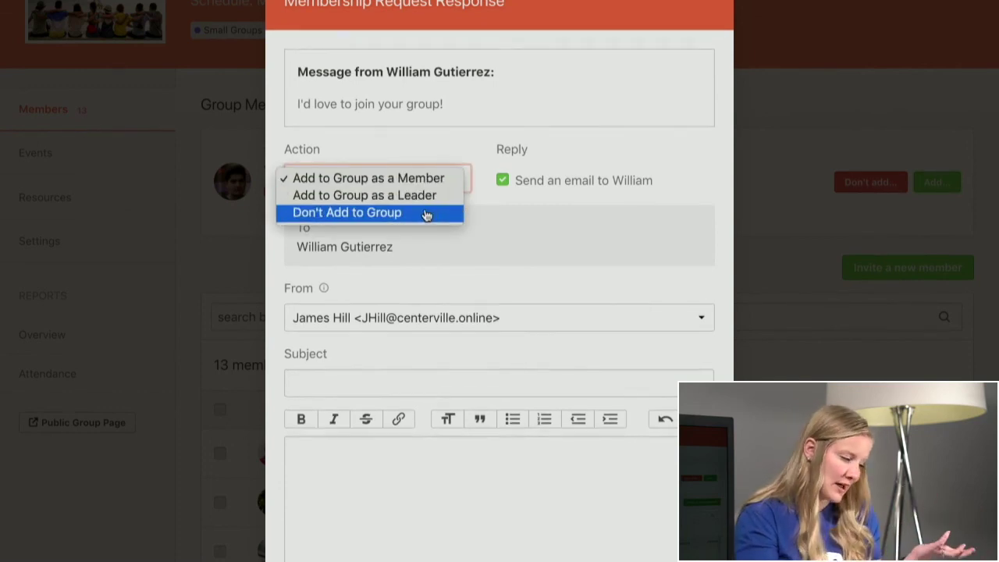
{"action": "left_click", "coordinate": [499, 216]}
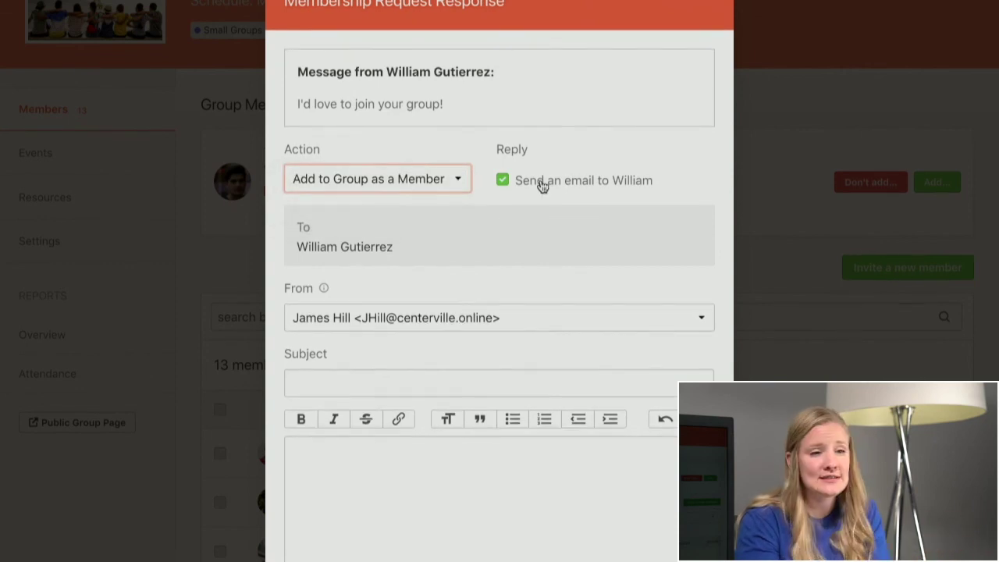
{"action": "scroll", "coordinate": [511, 352], "scroll_direction": "down", "scroll_amount": 2}
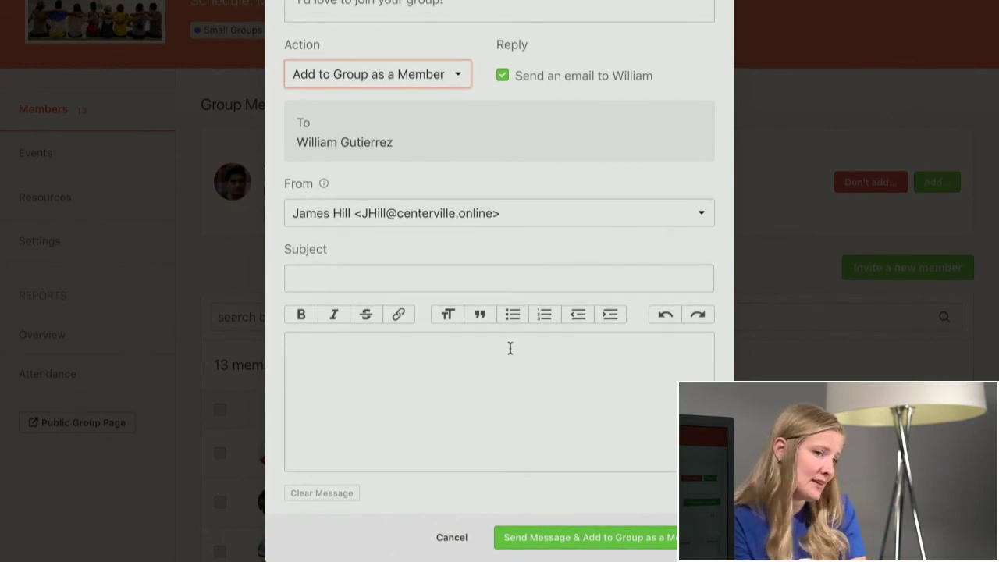
{"action": "scroll", "coordinate": [511, 351], "scroll_direction": "up", "scroll_amount": 2}
{"action": "left_click", "coordinate": [552, 183]}
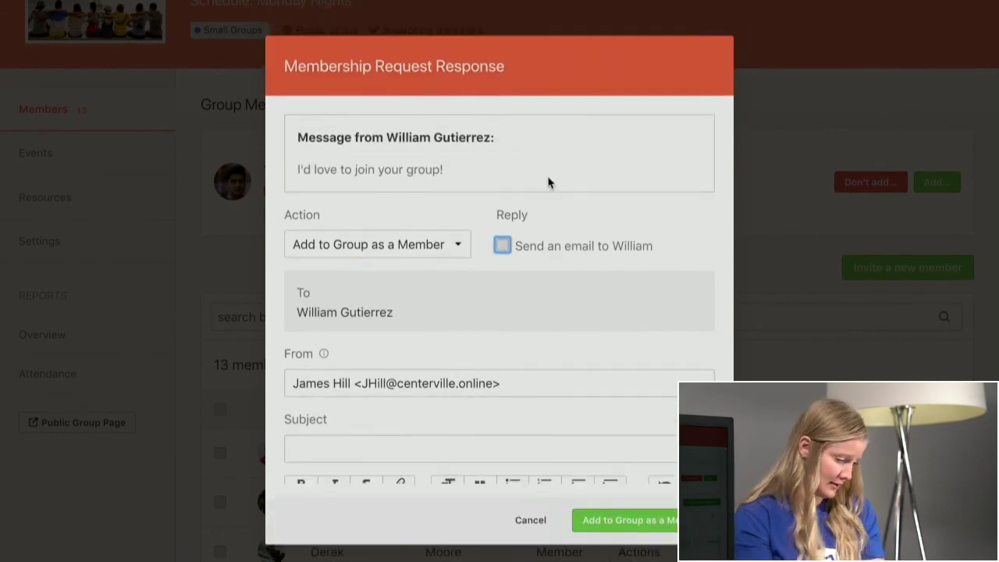
{"action": "left_click", "coordinate": [634, 295]}
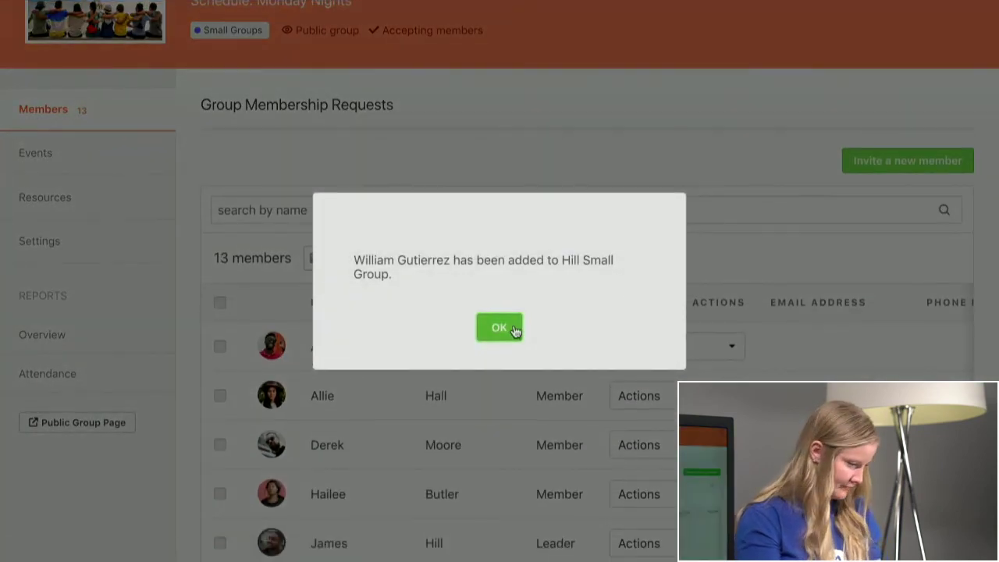
{"action": "left_click", "coordinate": [514, 331]}
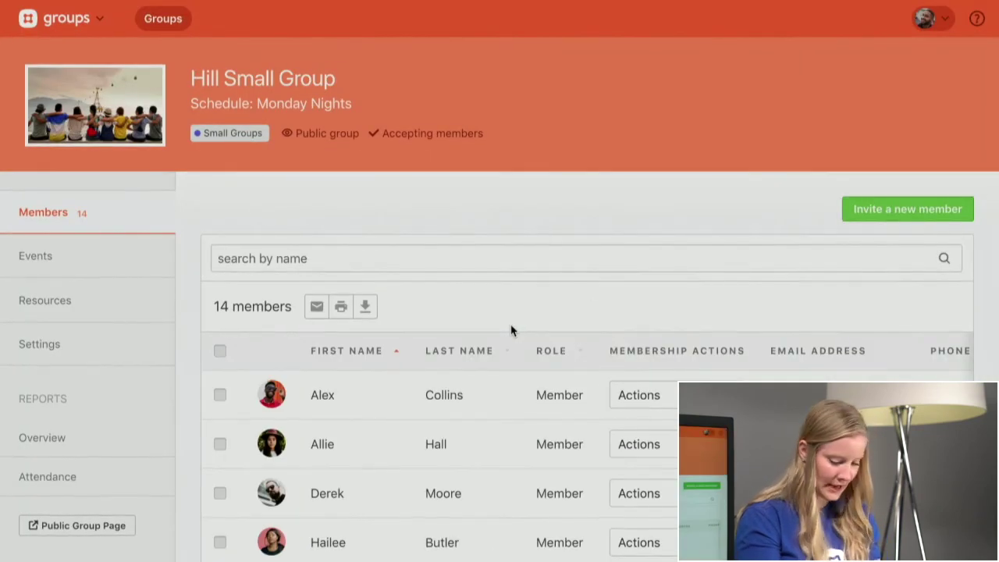
- Scroll through Hill Small Group's updated members list to review it
{"action": "scroll", "coordinate": [511, 330], "scroll_direction": "down", "scroll_amount": 3}
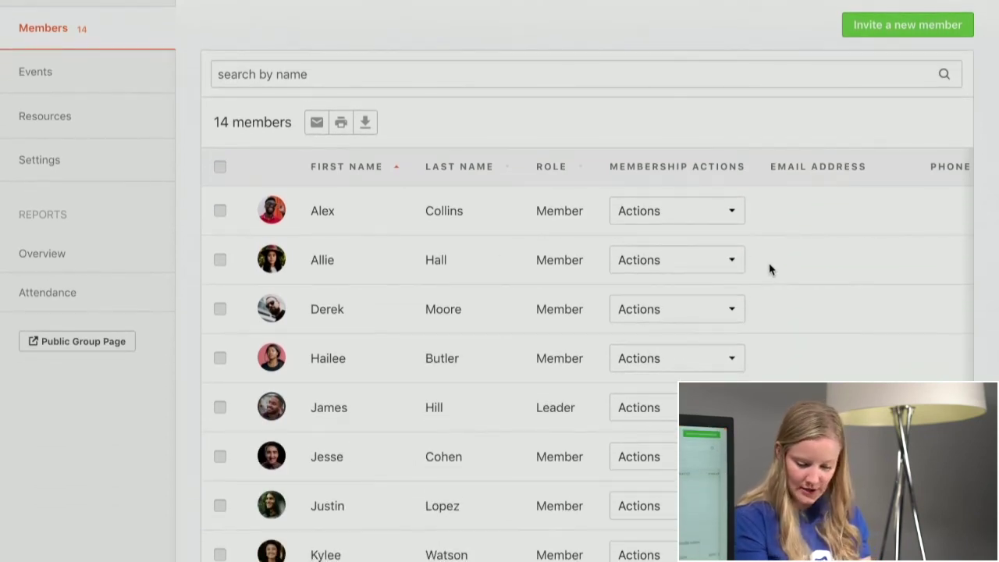
{"action": "scroll", "coordinate": [808, 295], "scroll_direction": "right", "scroll_amount": 3}
{"action": "scroll", "coordinate": [808, 295], "scroll_direction": "left", "scroll_amount": 3}
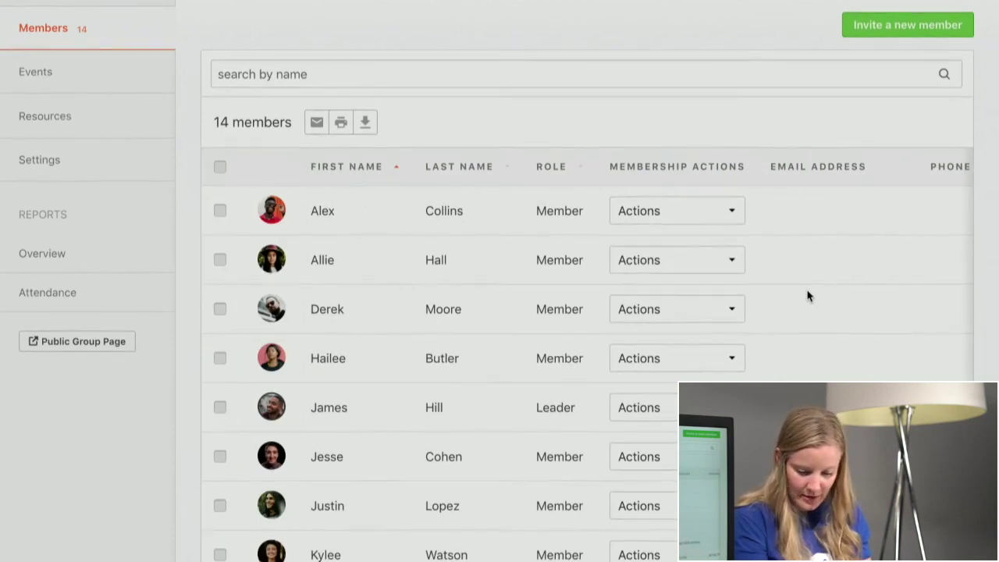
{"action": "scroll", "coordinate": [808, 295], "scroll_direction": "up", "scroll_amount": 3}
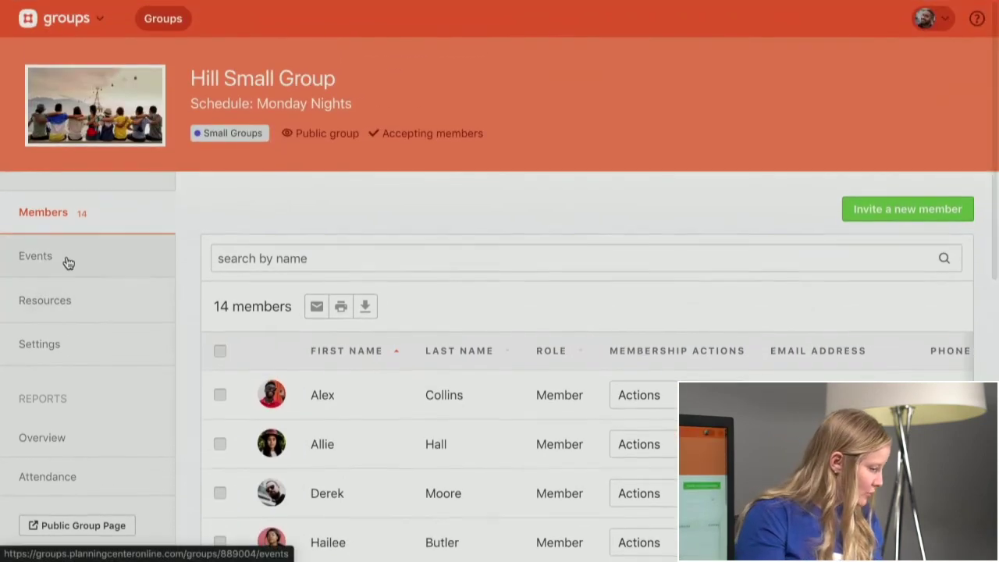
- Show the group's Events page, listing Monday Weekly Meetings with 11 of 14 attending
{"action": "left_click", "coordinate": [61, 261]}
{"action": "scroll", "coordinate": [439, 256], "scroll_direction": "down", "scroll_amount": 3}
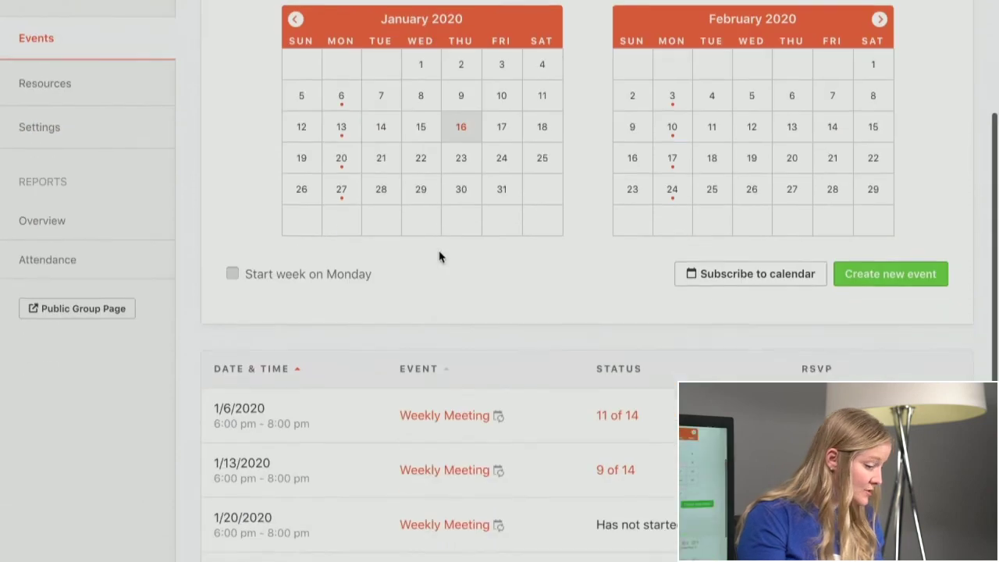
{"action": "scroll", "coordinate": [439, 256], "scroll_direction": "down", "scroll_amount": 1}
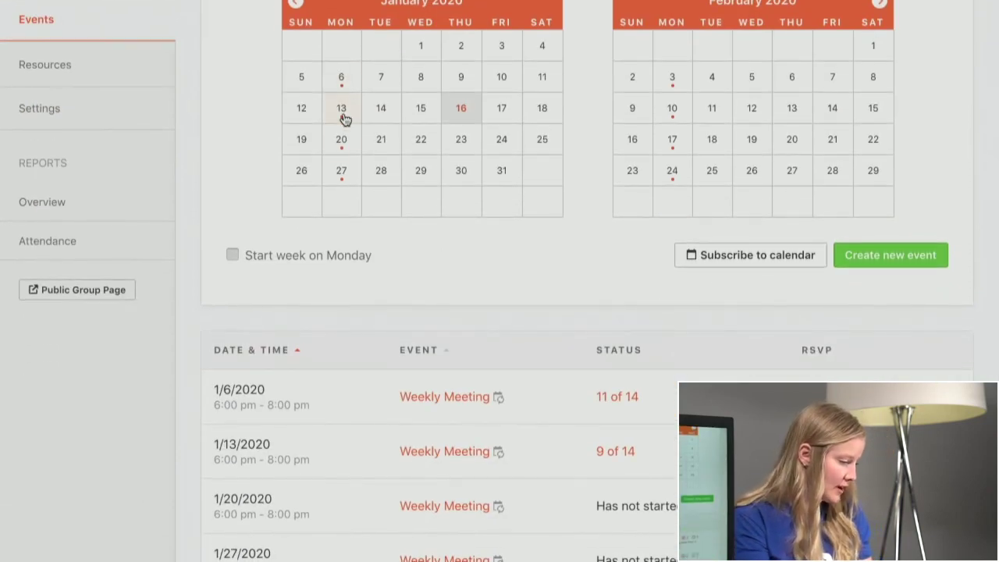
{"action": "scroll", "coordinate": [489, 273], "scroll_direction": "down", "scroll_amount": 1}
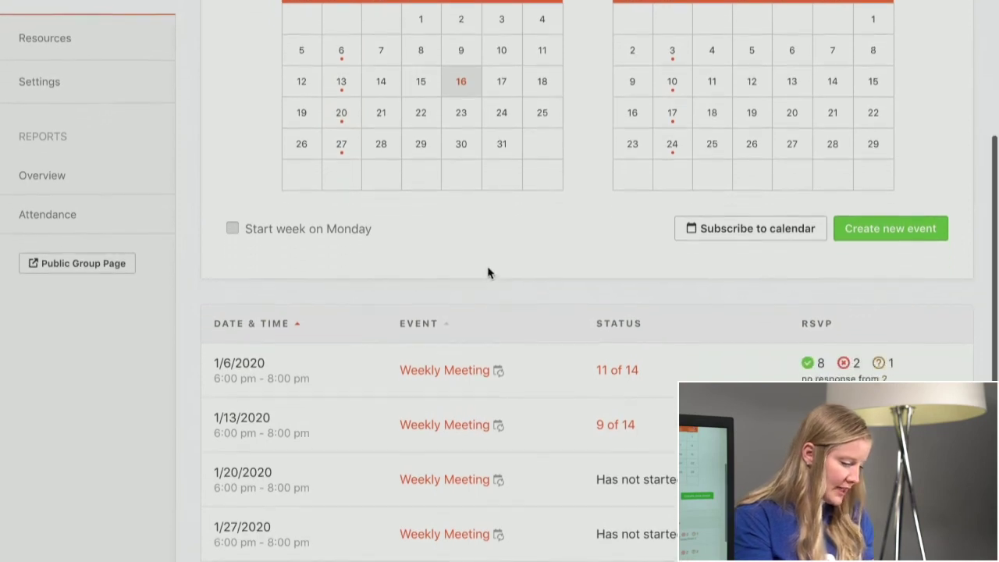
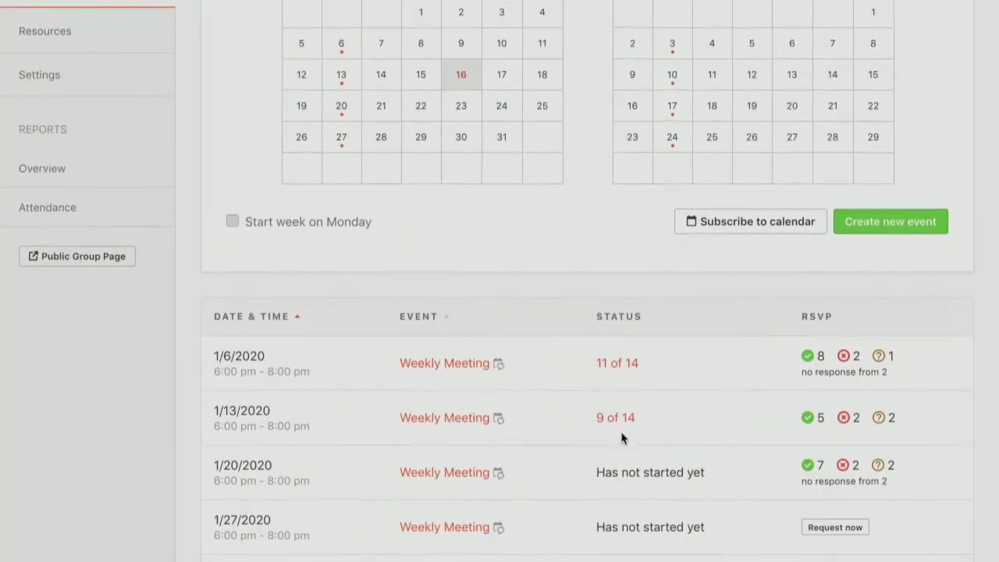
- Open the 1/20/2020 Weekly Meeting and review its RSVPs: 7 going, 2 not, 2 maybe
{"action": "scroll", "coordinate": [546, 437], "scroll_direction": "down", "scroll_amount": 1}
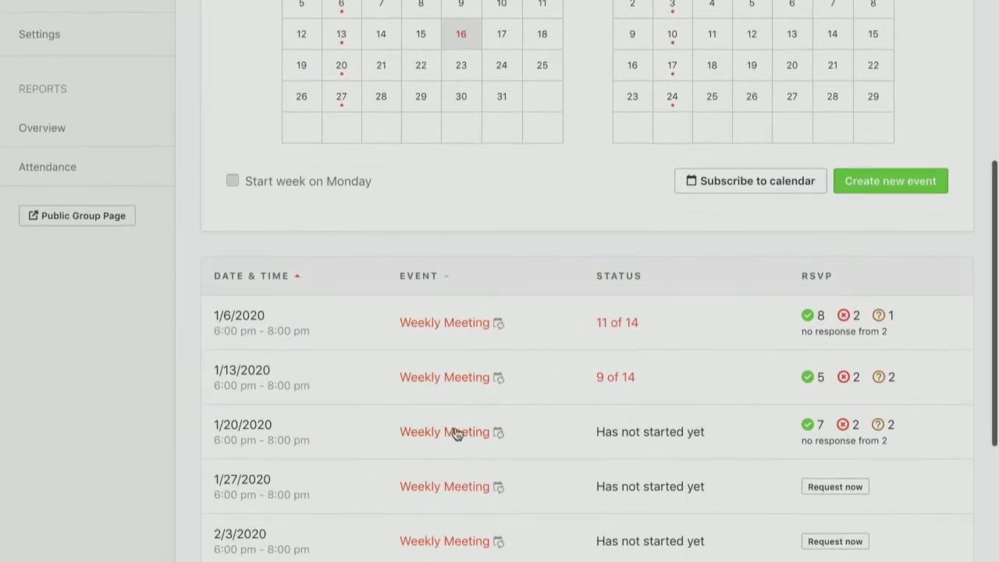
{"action": "left_click", "coordinate": [452, 432]}
{"action": "scroll", "coordinate": [454, 432], "scroll_direction": "down", "scroll_amount": 1}
{"action": "scroll", "coordinate": [453, 432], "scroll_direction": "down", "scroll_amount": 7}
{"action": "scroll", "coordinate": [453, 432], "scroll_direction": "down", "scroll_amount": 1}
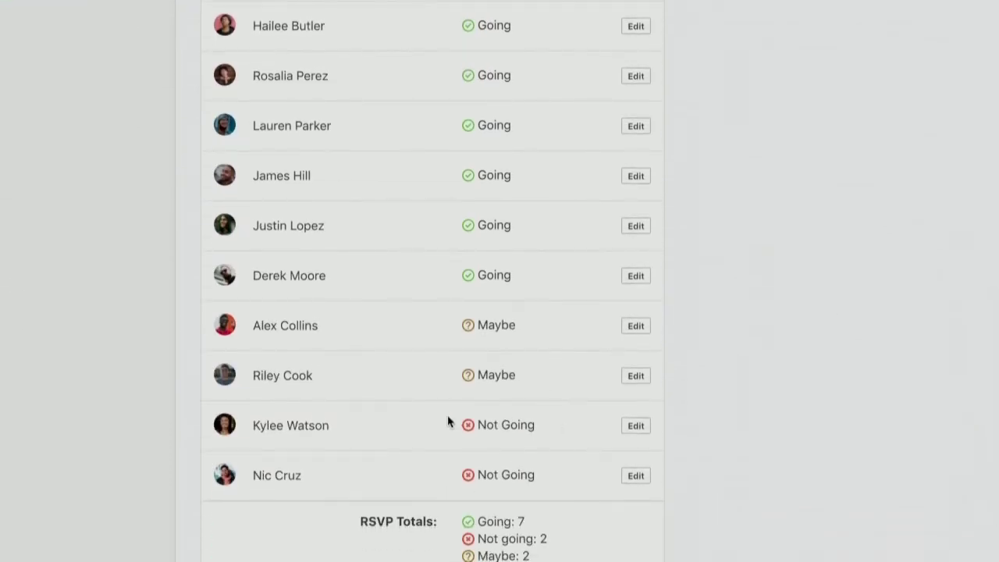
{"action": "scroll", "coordinate": [449, 424], "scroll_direction": "up", "scroll_amount": 3}
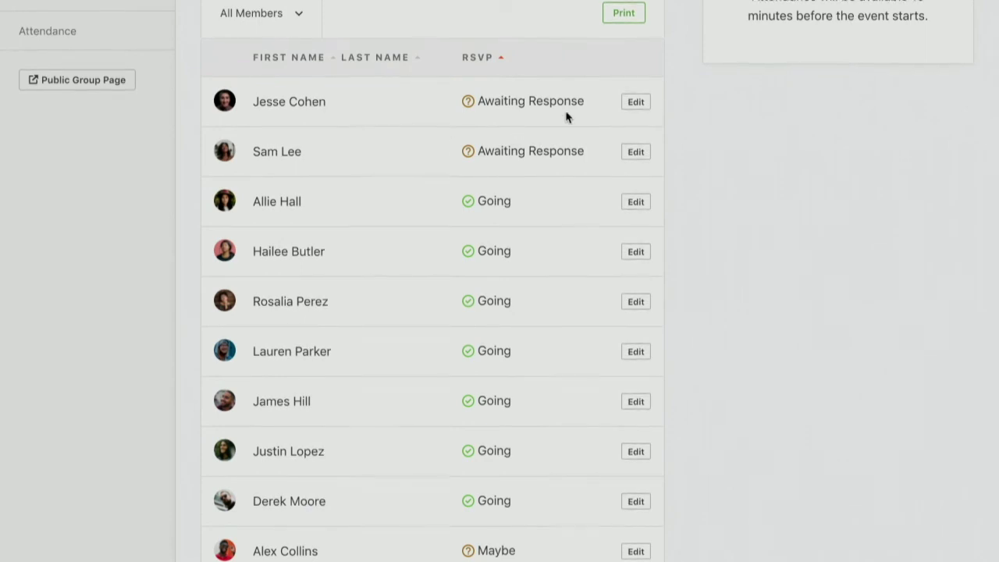
{"action": "left_click", "coordinate": [636, 151]}
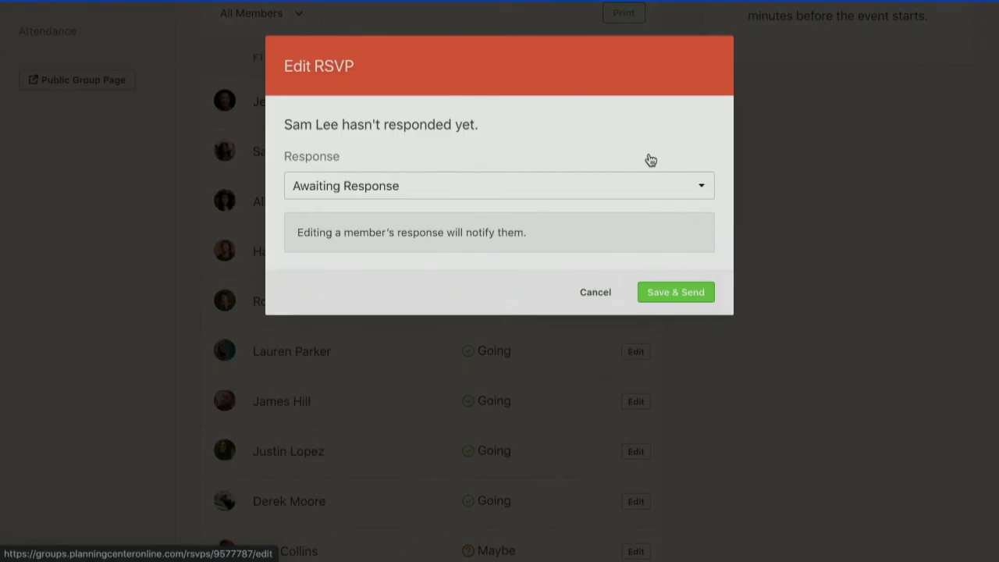
{"action": "left_click", "coordinate": [511, 189]}
{"action": "left_click", "coordinate": [502, 205]}
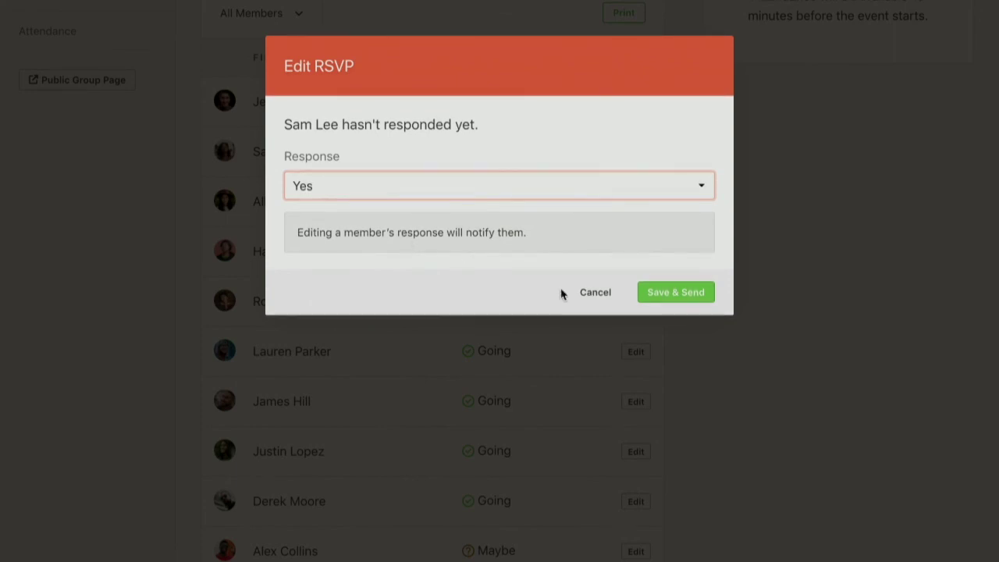
{"action": "left_click", "coordinate": [600, 299]}
{"action": "scroll", "coordinate": [770, 289], "scroll_direction": "up", "scroll_amount": 4}
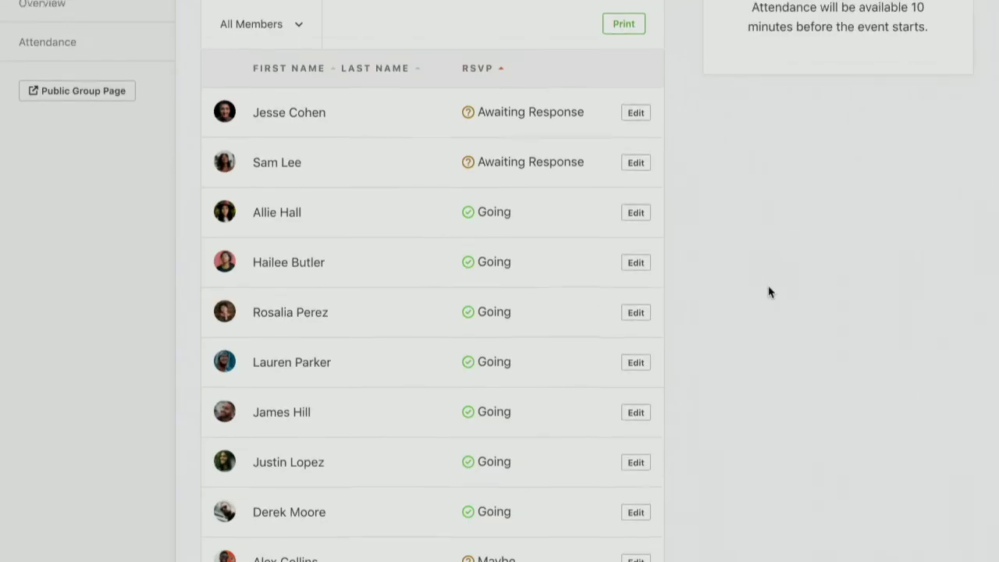
{"action": "scroll", "coordinate": [769, 290], "scroll_direction": "up", "scroll_amount": 2}
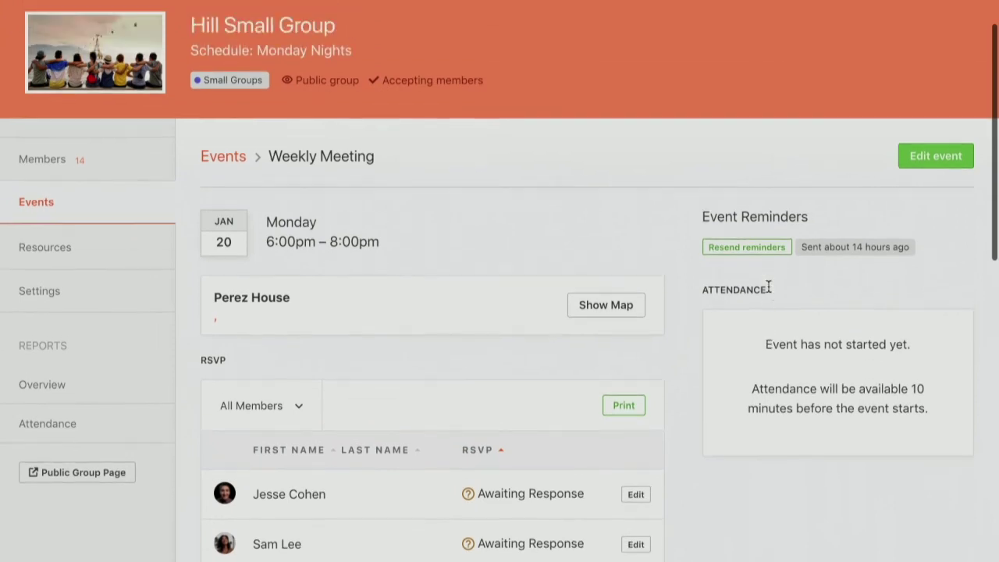
{"action": "left_click", "coordinate": [747, 248]}
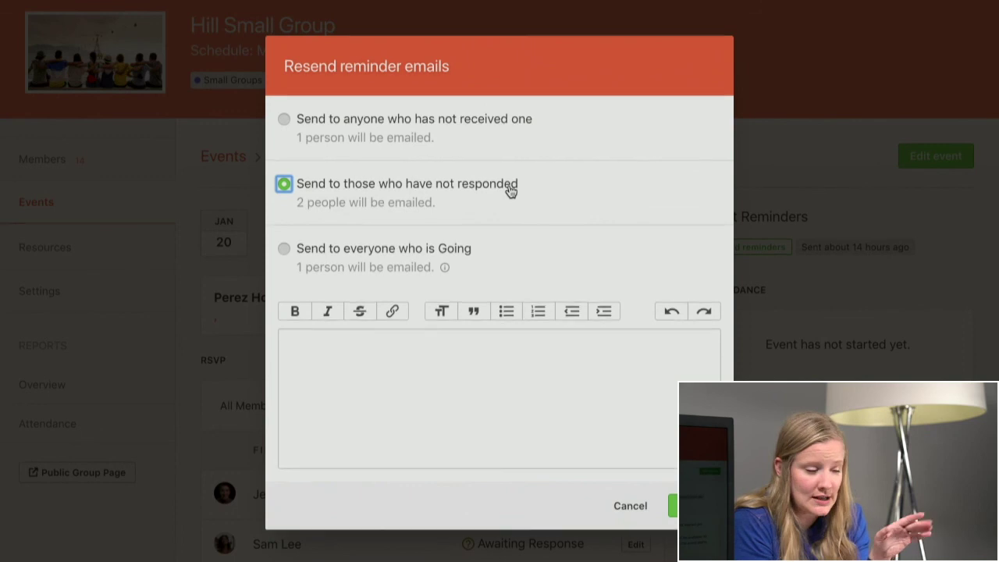
{"action": "left_click", "coordinate": [418, 261]}
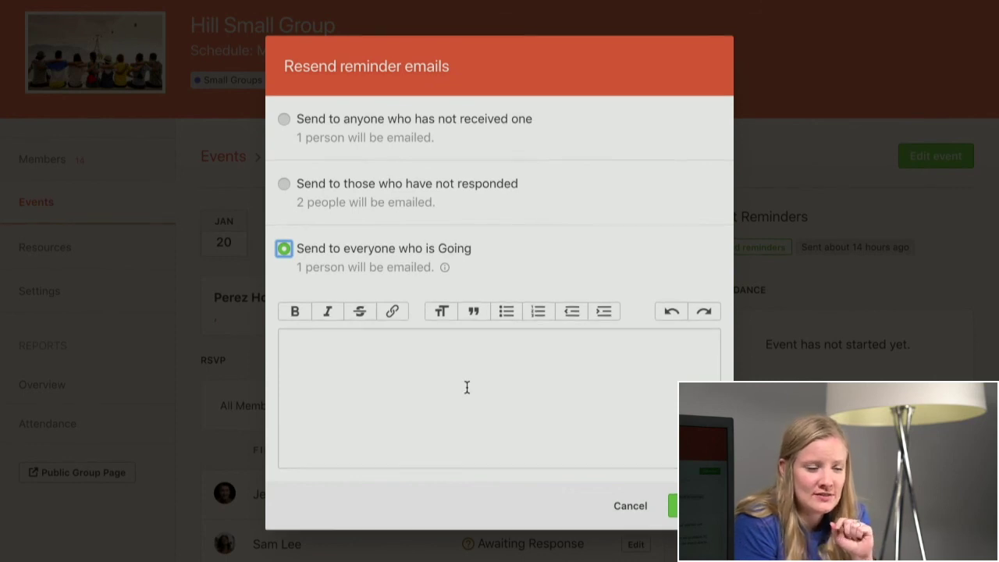
{"action": "left_click", "coordinate": [630, 506]}
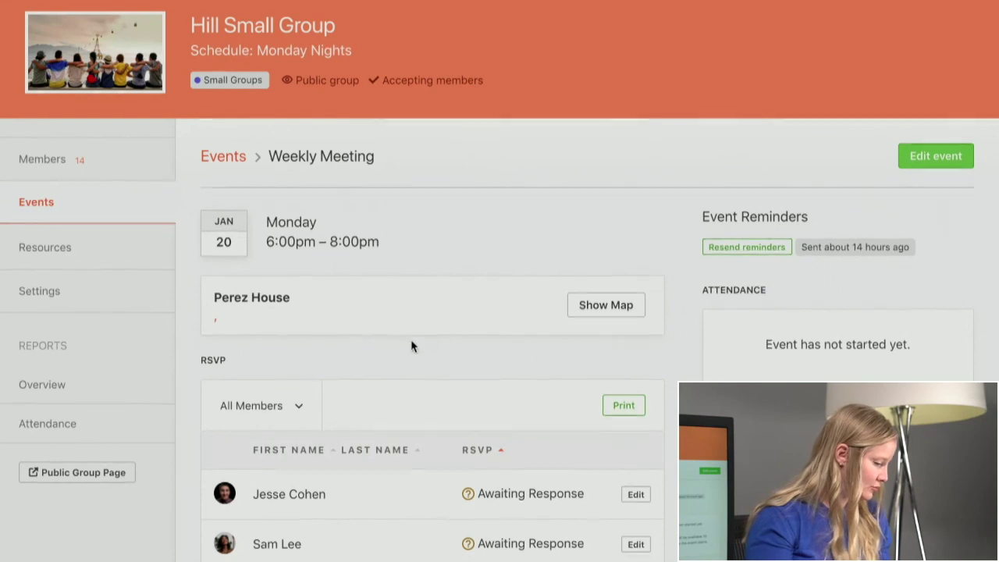
- Open the group's Attendance report and set its date range to Last 3 months
{"action": "left_click", "coordinate": [56, 430]}
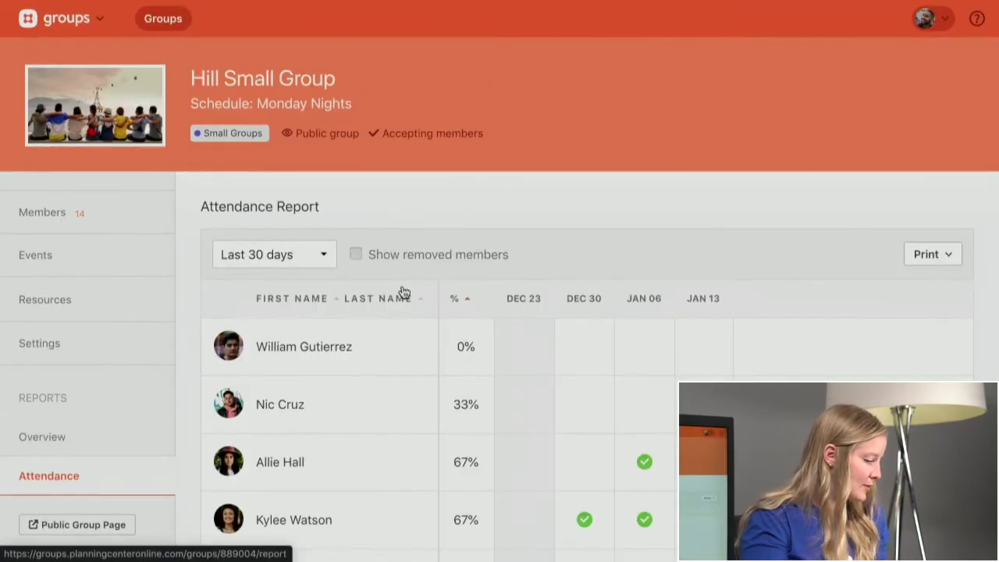
{"action": "scroll", "coordinate": [404, 291], "scroll_direction": "down", "scroll_amount": 2}
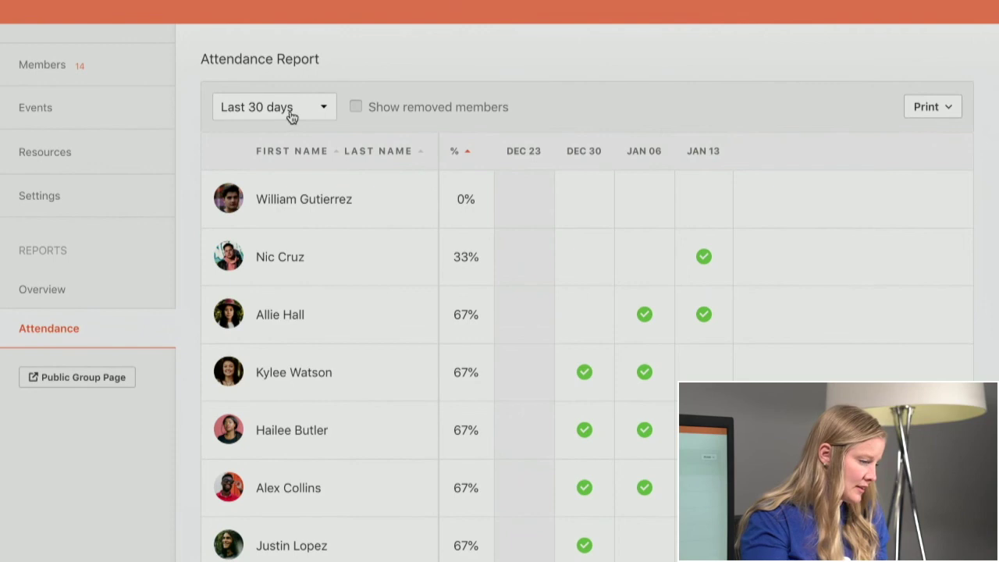
{"action": "left_click", "coordinate": [291, 116]}
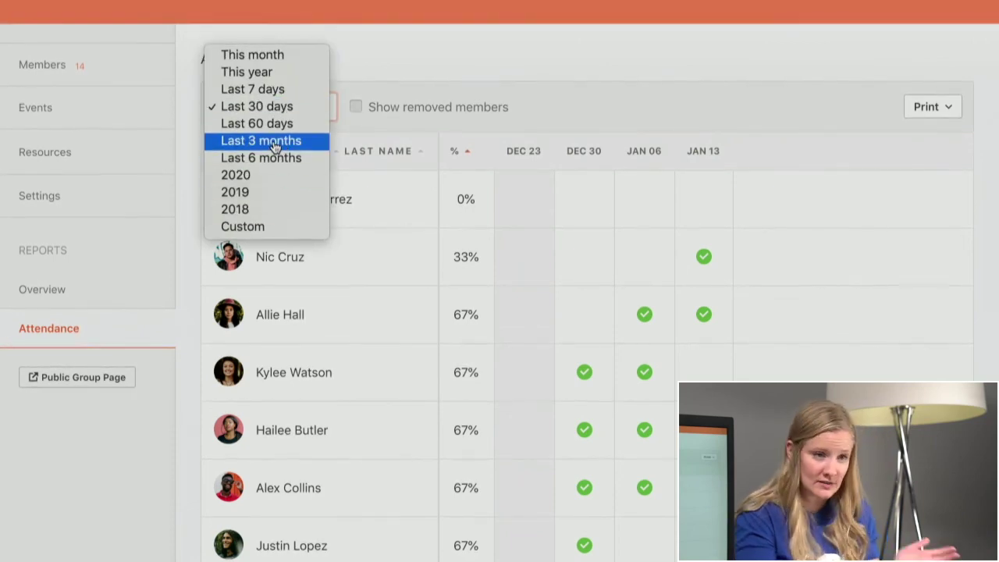
{"action": "left_click", "coordinate": [274, 141]}
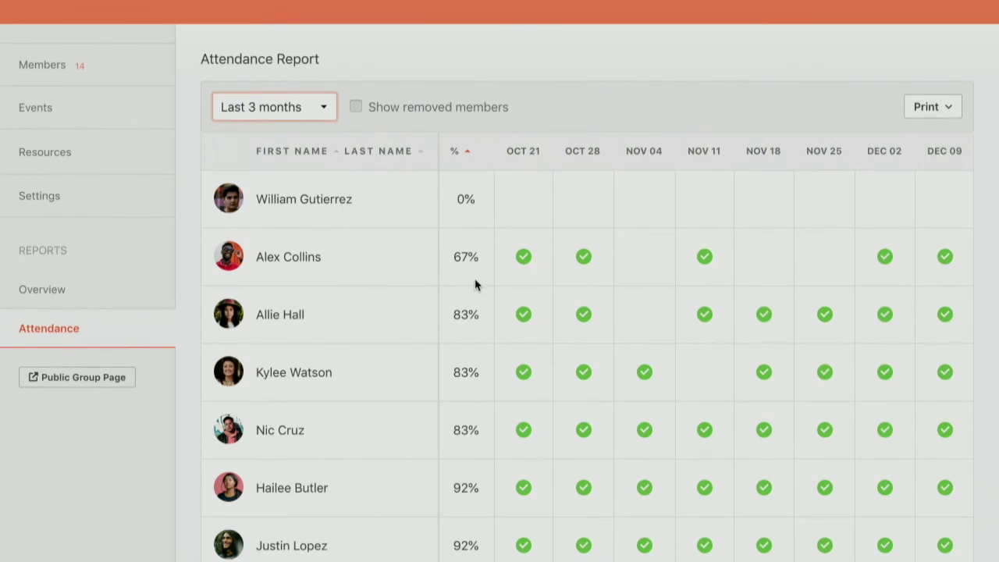
- Scroll through the attendance report covering meetings from Nov 18 through Jan 13
{"action": "scroll", "coordinate": [471, 286], "scroll_direction": "down", "scroll_amount": 1}
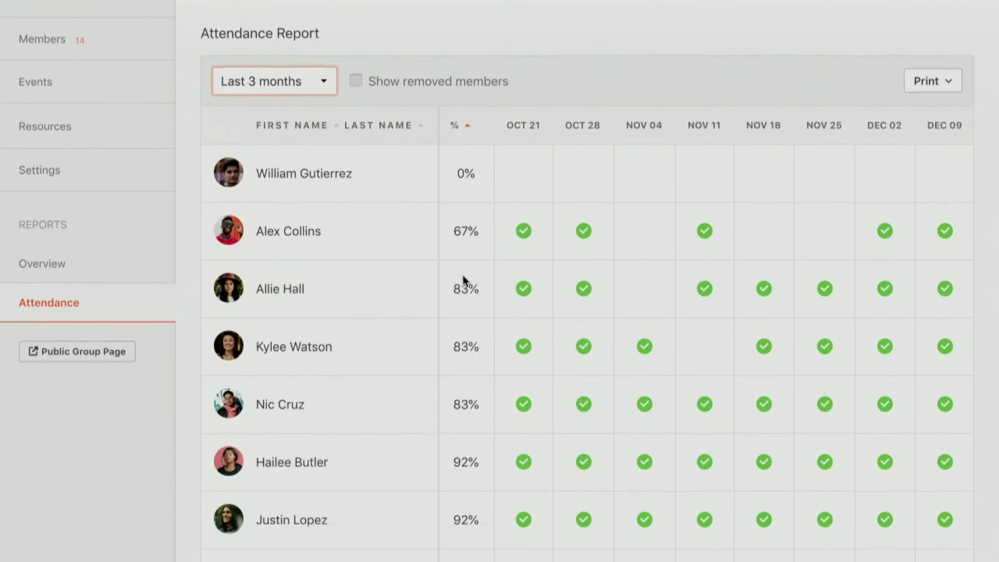
{"action": "scroll", "coordinate": [463, 273], "scroll_direction": "down", "scroll_amount": 1}
{"action": "scroll", "coordinate": [459, 241], "scroll_direction": "down", "scroll_amount": 2}
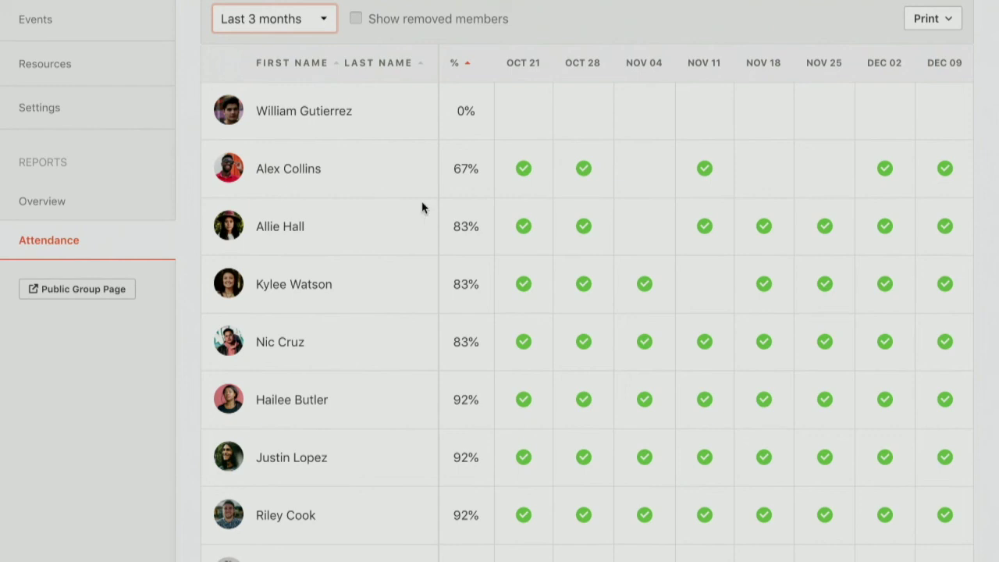
{"action": "scroll", "coordinate": [399, 273], "scroll_direction": "down", "scroll_amount": 5}
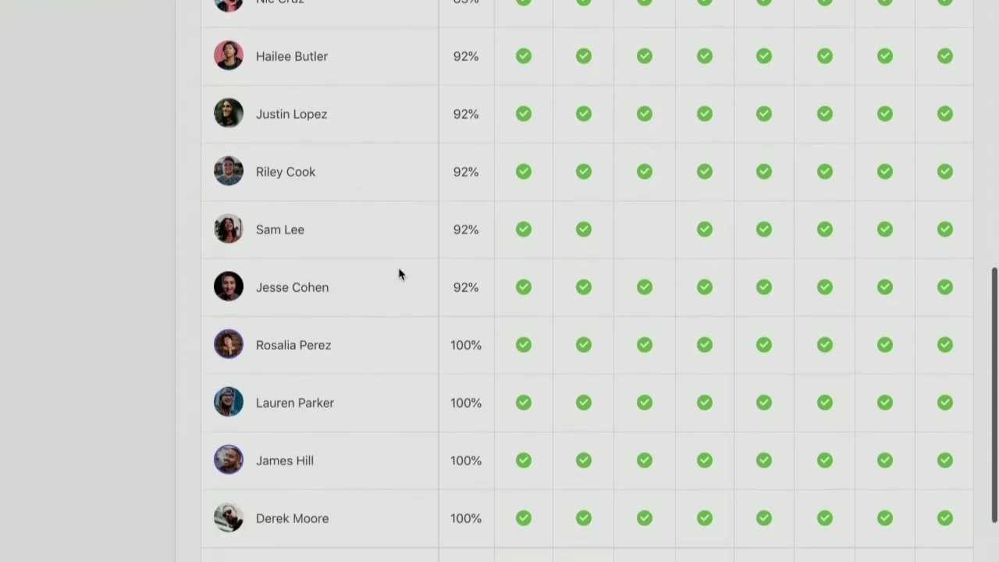
{"action": "scroll", "coordinate": [399, 273], "scroll_direction": "up", "scroll_amount": 3}
{"action": "scroll", "coordinate": [399, 273], "scroll_direction": "up", "scroll_amount": 5}
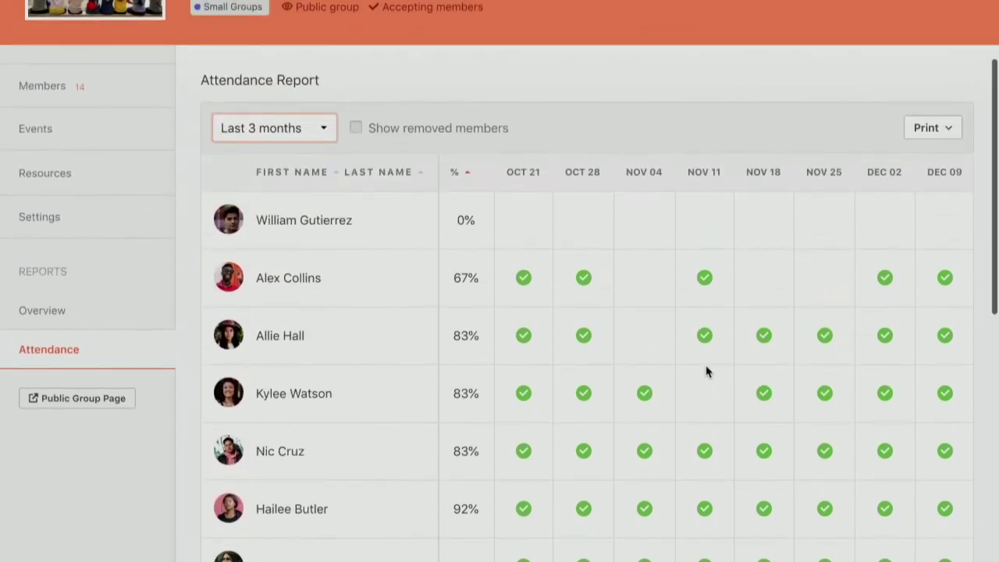
{"action": "scroll", "coordinate": [707, 370], "scroll_direction": "right", "scroll_amount": 3}
{"action": "scroll", "coordinate": [705, 370], "scroll_direction": "down", "scroll_amount": 10}
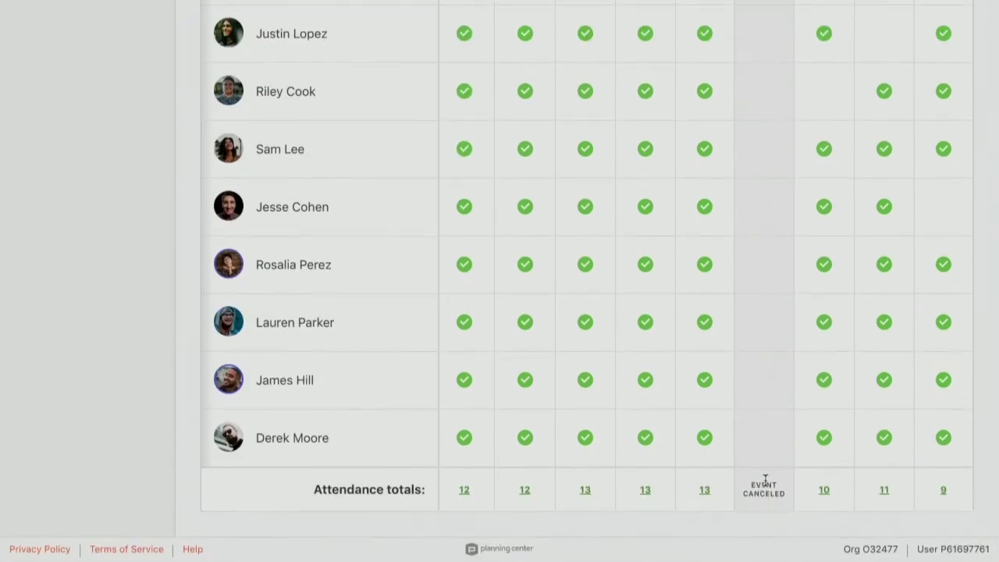
{"action": "scroll", "coordinate": [765, 481], "scroll_direction": "up", "scroll_amount": 9}
{"action": "scroll", "coordinate": [765, 482], "scroll_direction": "down", "scroll_amount": 1}
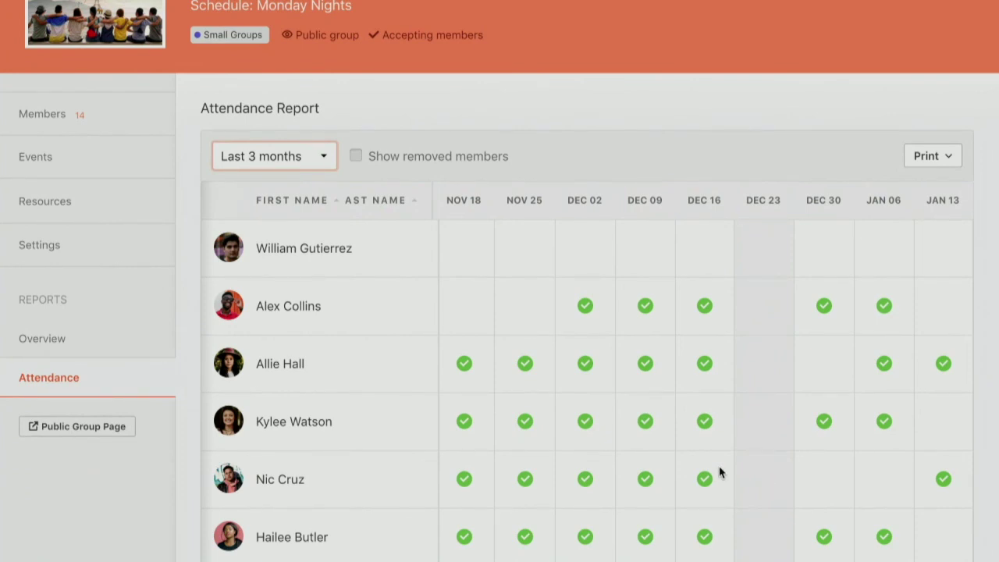
{"action": "scroll", "coordinate": [720, 472], "scroll_direction": "up", "scroll_amount": 1}
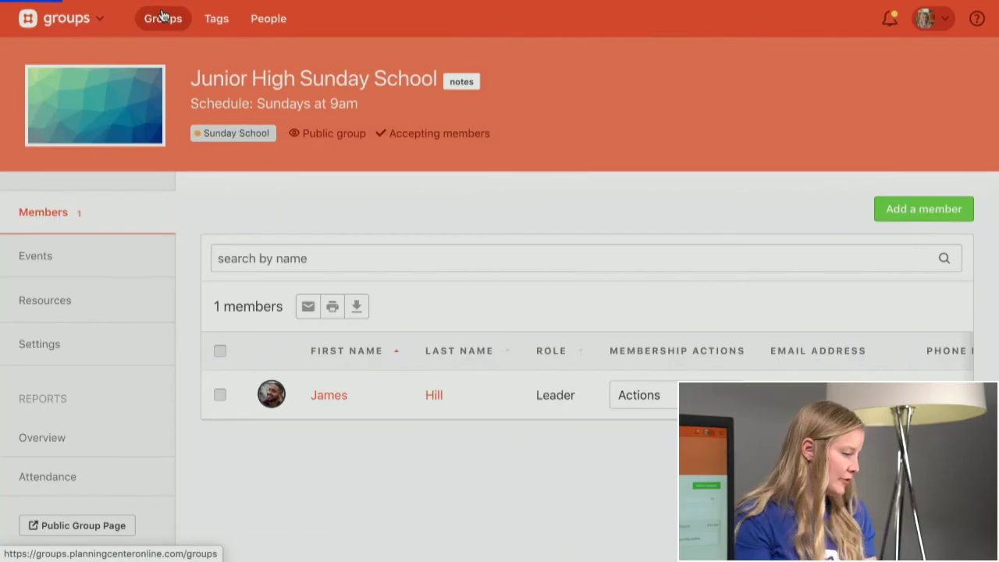
- Go to the full groups list and filter it to Small Groups only
{"action": "left_click", "coordinate": [117, 166]}
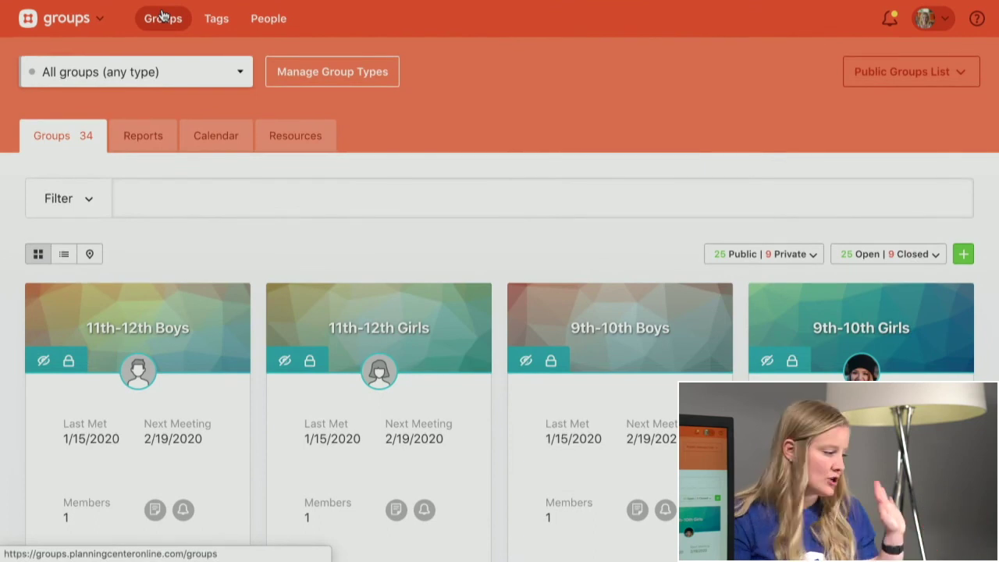
{"action": "left_click", "coordinate": [191, 75]}
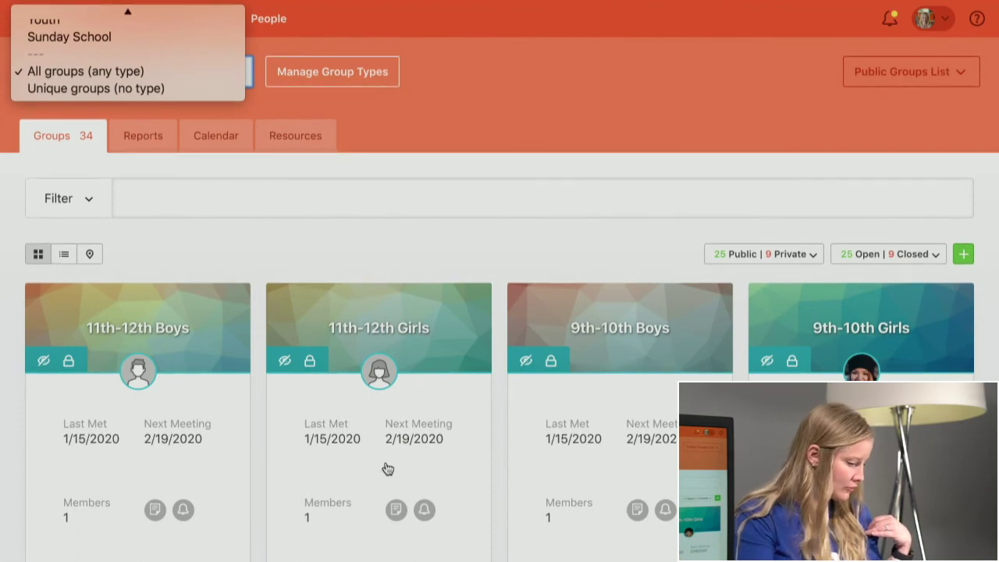
{"action": "left_click", "coordinate": [349, 239]}
{"action": "scroll", "coordinate": [348, 239], "scroll_direction": "down", "scroll_amount": 6}
{"action": "scroll", "coordinate": [348, 239], "scroll_direction": "down", "scroll_amount": 8}
{"action": "scroll", "coordinate": [208, 167], "scroll_direction": "up", "scroll_amount": 15}
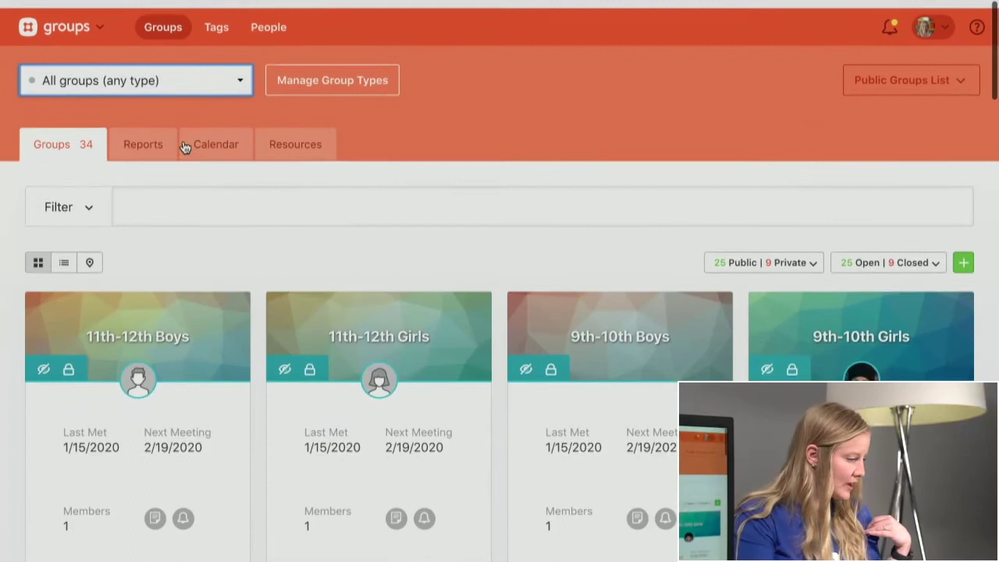
{"action": "left_click", "coordinate": [148, 70]}
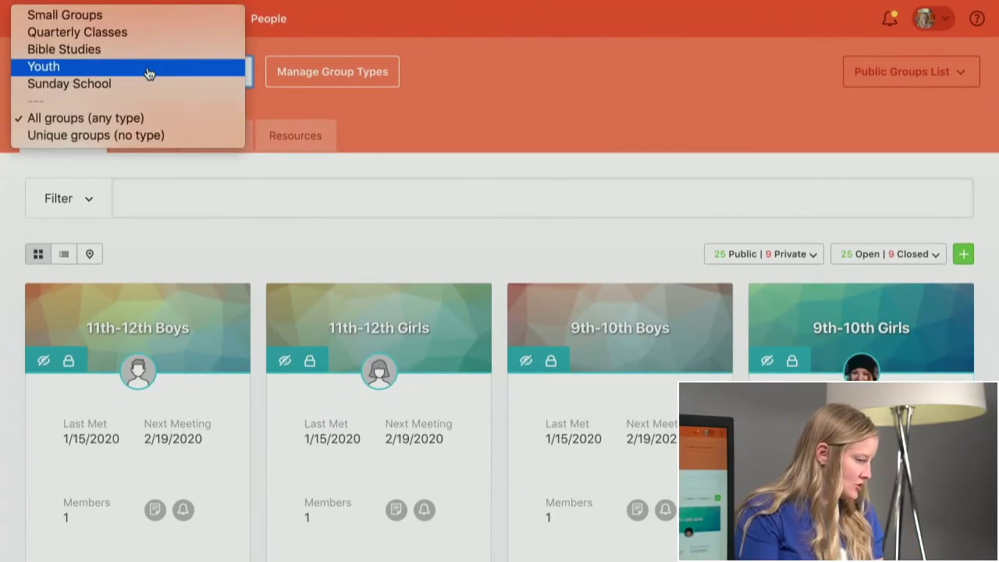
{"action": "left_click", "coordinate": [117, 24]}
- Filter to Quarterly Classes, Bible Studies and Youth in turn, then show groups of every type
{"action": "left_click", "coordinate": [161, 73]}
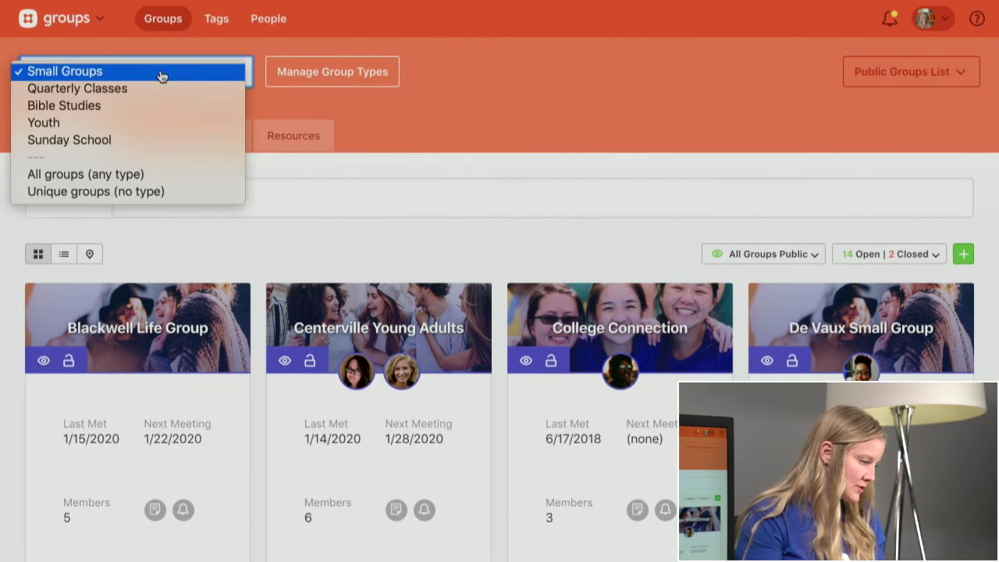
{"action": "left_click", "coordinate": [160, 90]}
{"action": "left_click", "coordinate": [138, 71]}
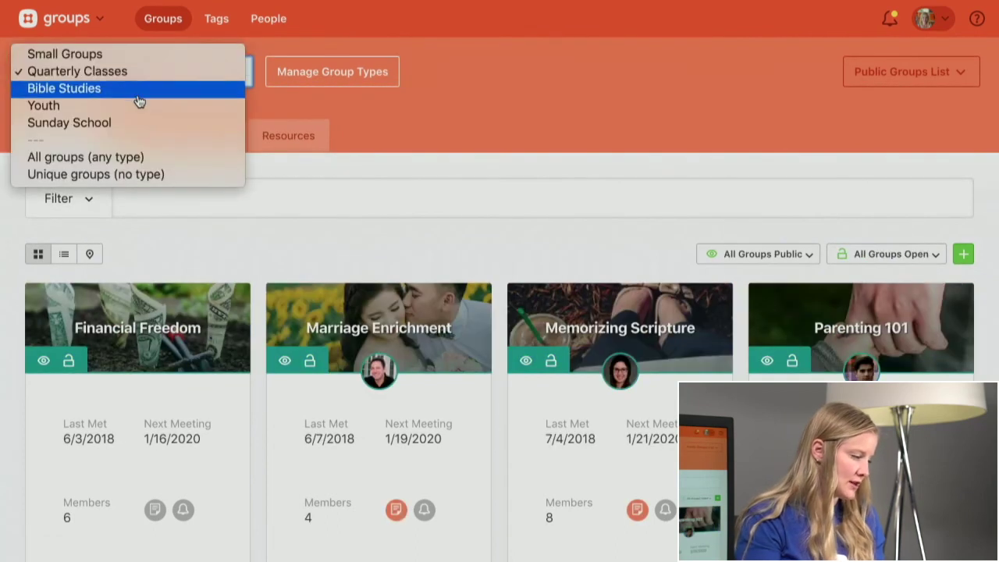
{"action": "left_click", "coordinate": [138, 90]}
{"action": "left_click", "coordinate": [167, 85]}
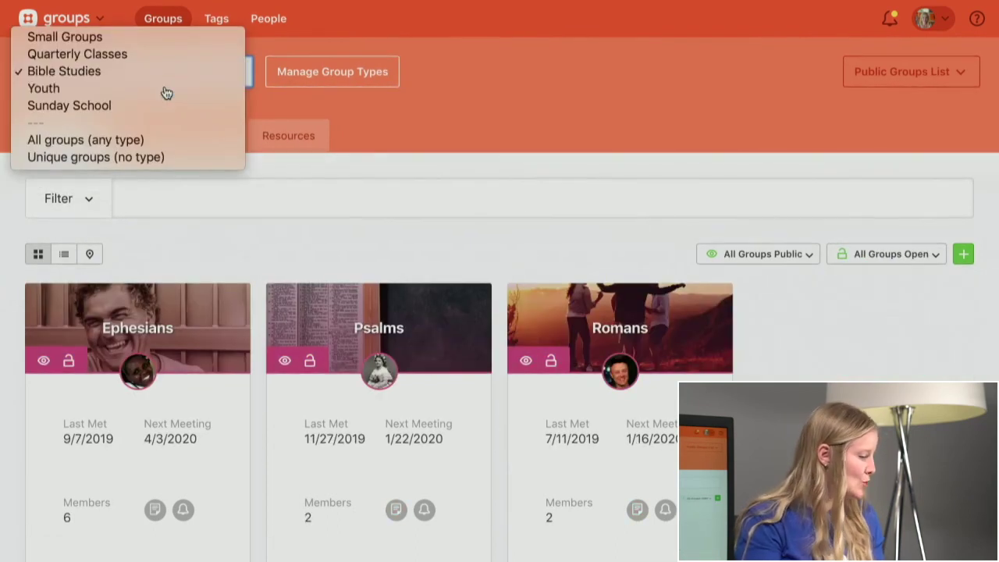
{"action": "left_click", "coordinate": [167, 91]}
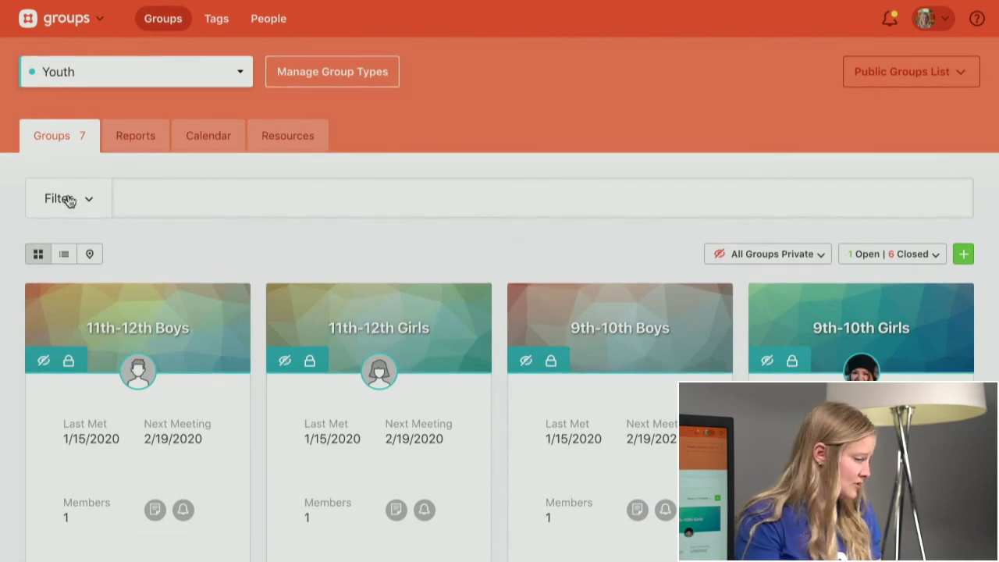
{"action": "left_click", "coordinate": [140, 71]}
{"action": "left_click", "coordinate": [150, 122]}
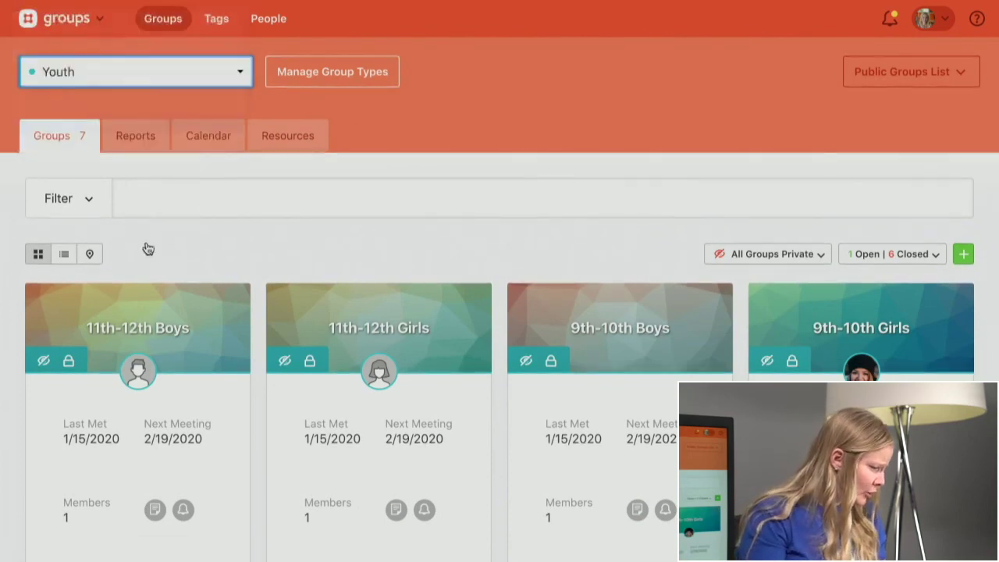
{"action": "left_click", "coordinate": [78, 206]}
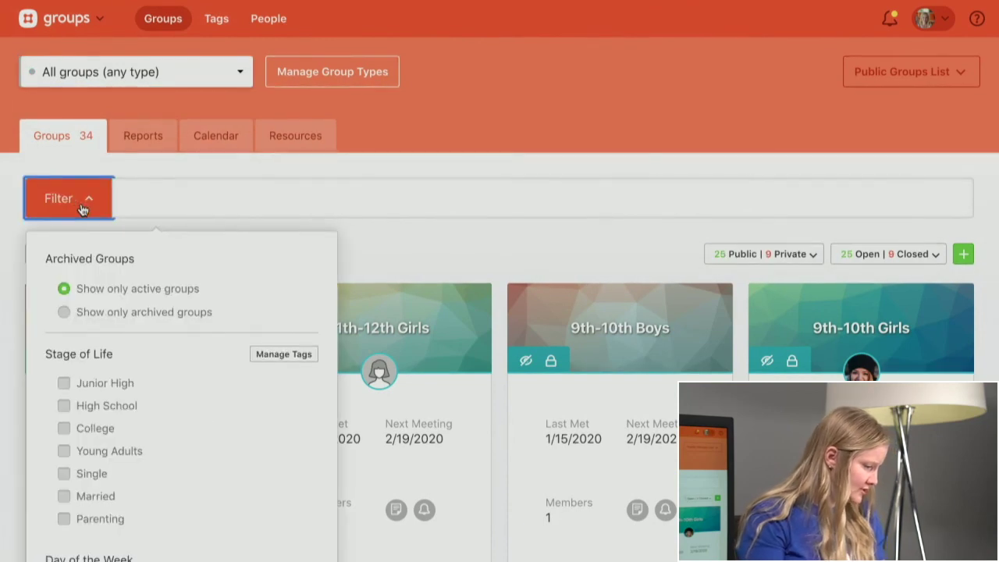
{"action": "scroll", "coordinate": [175, 315], "scroll_direction": "down", "scroll_amount": 1}
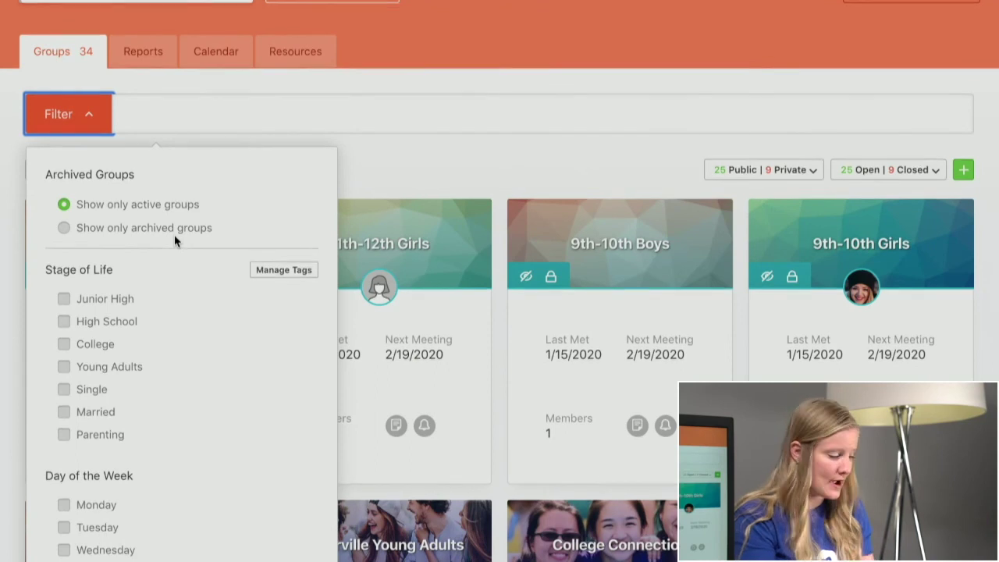
{"action": "scroll", "coordinate": [175, 241], "scroll_direction": "down", "scroll_amount": 1}
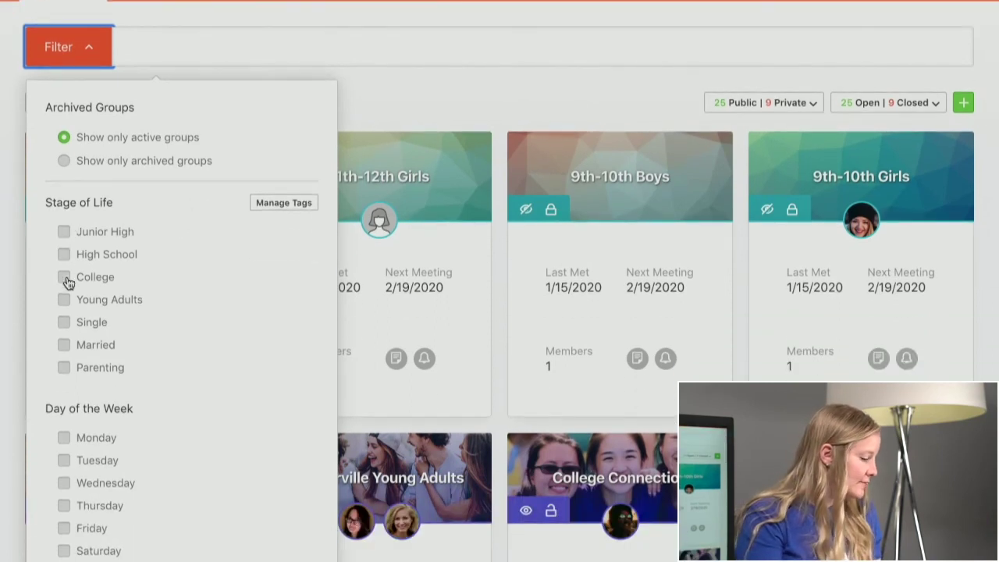
{"action": "scroll", "coordinate": [67, 351], "scroll_direction": "down", "scroll_amount": 3}
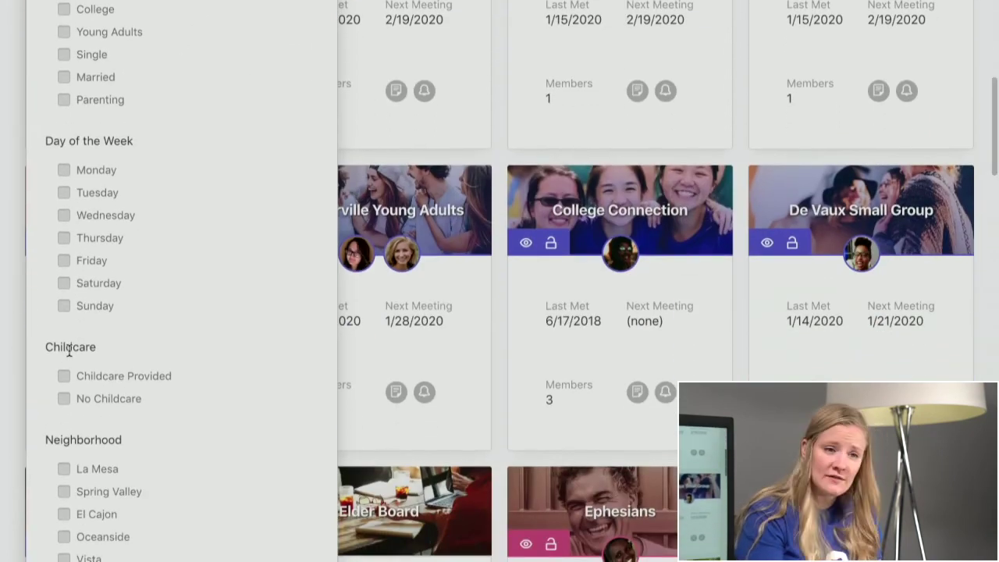
{"action": "scroll", "coordinate": [69, 350], "scroll_direction": "up", "scroll_amount": 5}
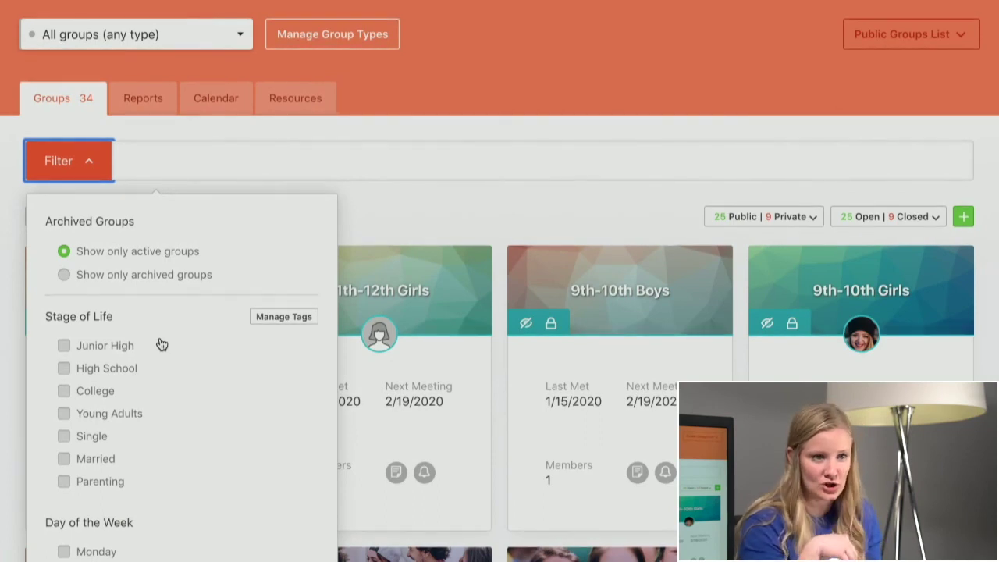
{"action": "left_click", "coordinate": [73, 166]}
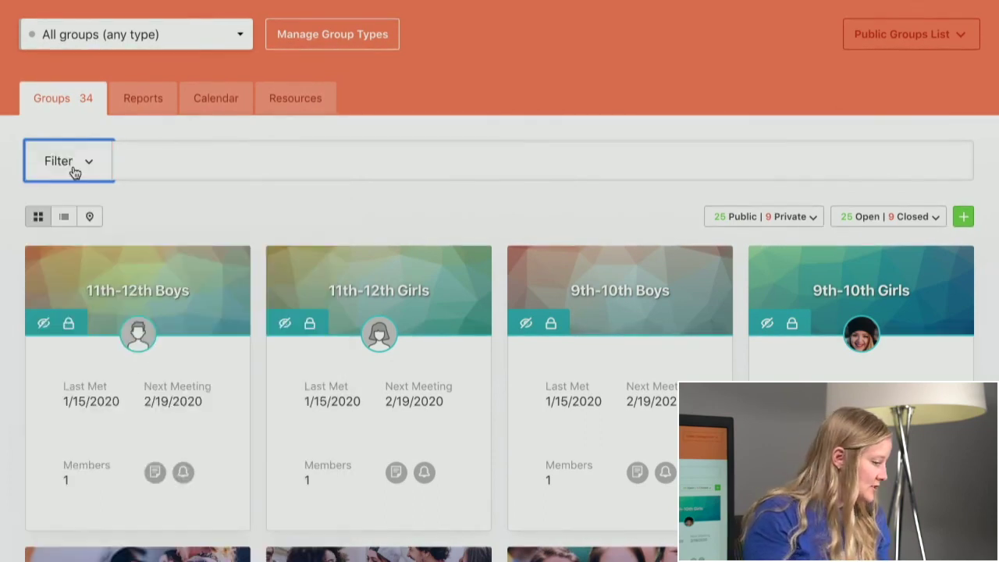
- Filter the groups list to Youth, showing 7 private groups, 1 open and 6 closed
{"action": "left_click", "coordinate": [164, 35]}
{"action": "left_click", "coordinate": [130, 114]}
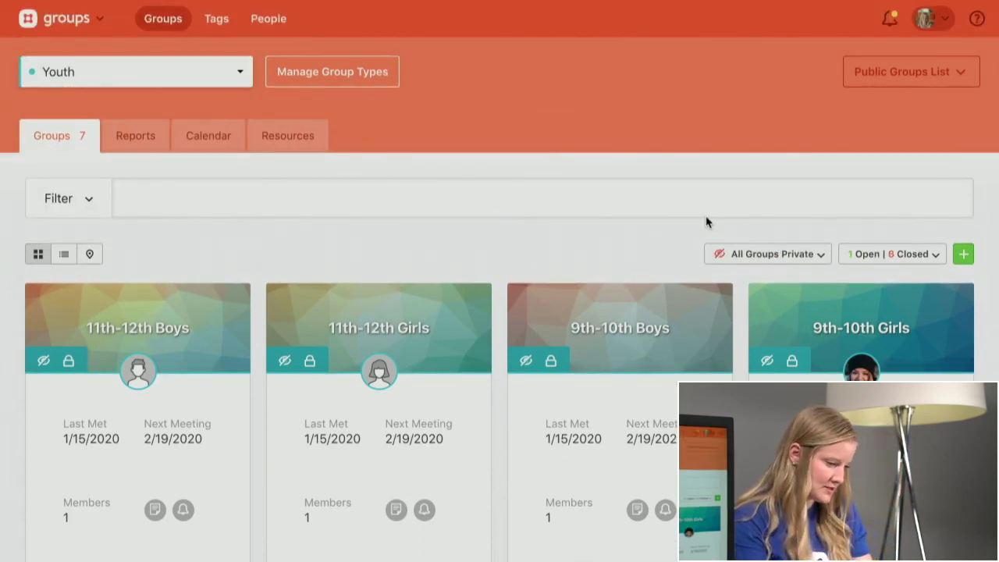
{"action": "scroll", "coordinate": [707, 222], "scroll_direction": "down", "scroll_amount": 1}
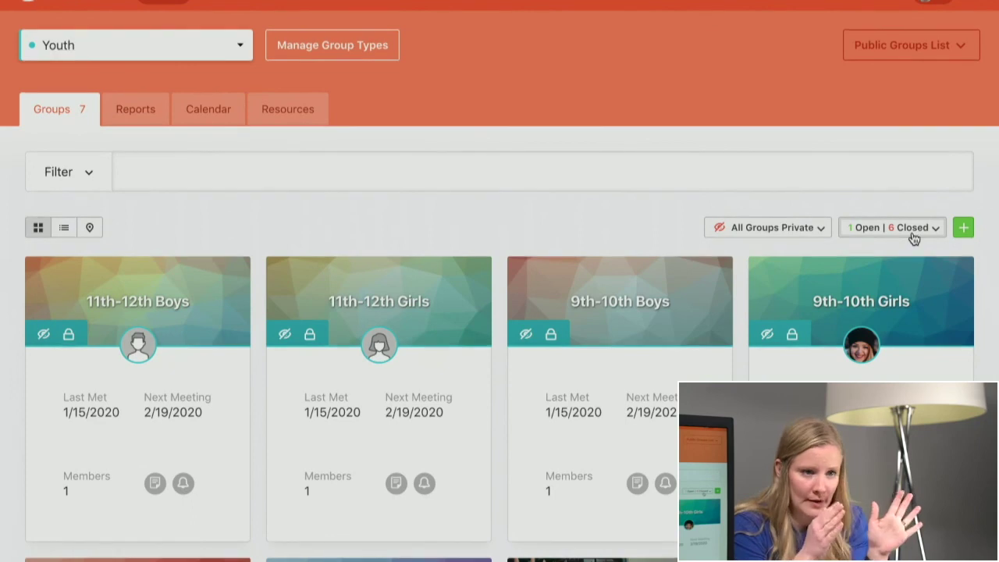
- Switch all 7 Youth groups from private to public and confirm the change
{"action": "left_click", "coordinate": [799, 235]}
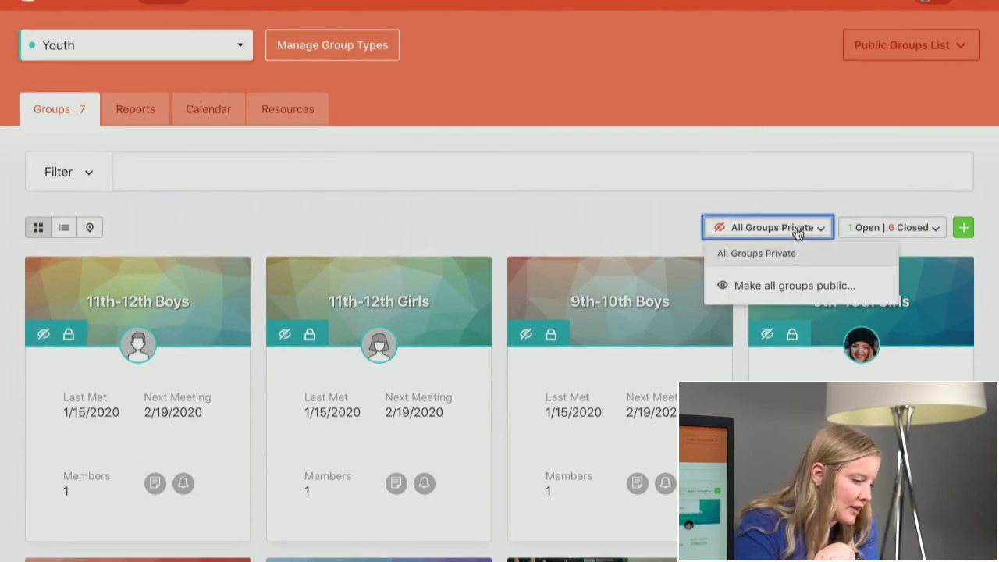
{"action": "left_click", "coordinate": [802, 287]}
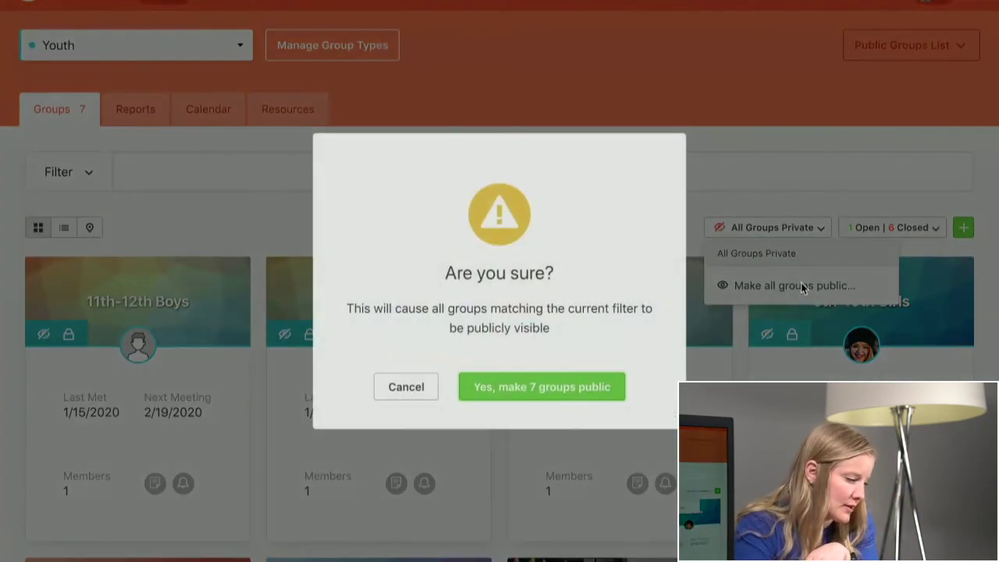
{"action": "left_click", "coordinate": [575, 386]}
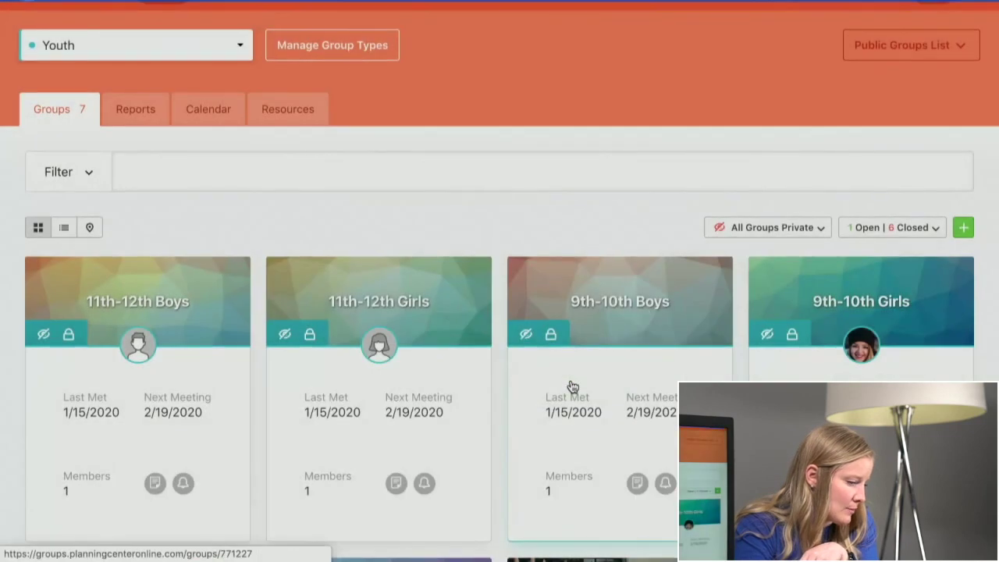
{"action": "scroll", "coordinate": [572, 387], "scroll_direction": "up", "scroll_amount": 1}
{"action": "scroll", "coordinate": [572, 387], "scroll_direction": "down", "scroll_amount": 2}
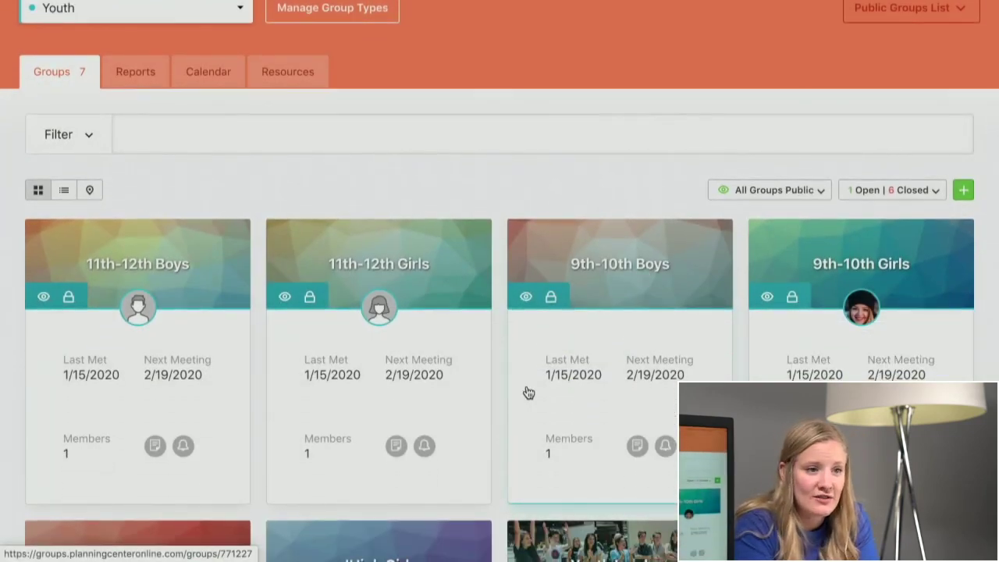
{"action": "scroll", "coordinate": [529, 393], "scroll_direction": "up", "scroll_amount": 1}
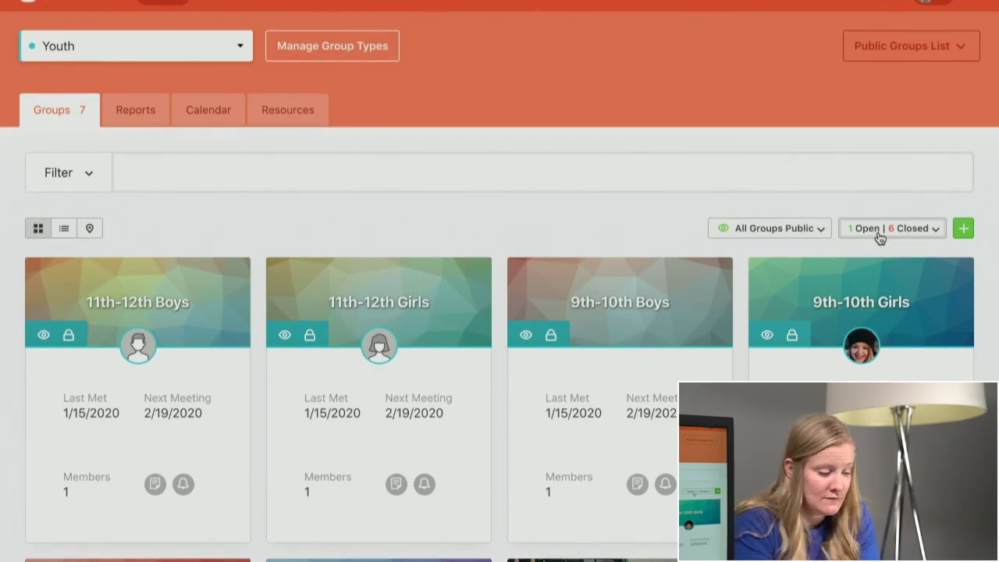
- Set all 7 Youth groups to open sign-up and confirm opening them
{"action": "left_click", "coordinate": [879, 231]}
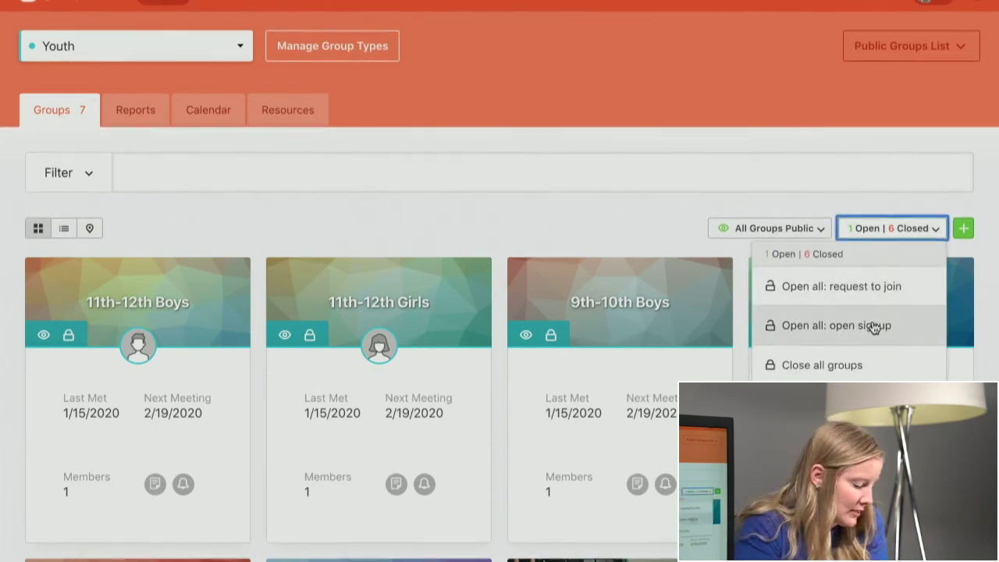
{"action": "left_click", "coordinate": [865, 289]}
{"action": "left_click", "coordinate": [544, 395]}
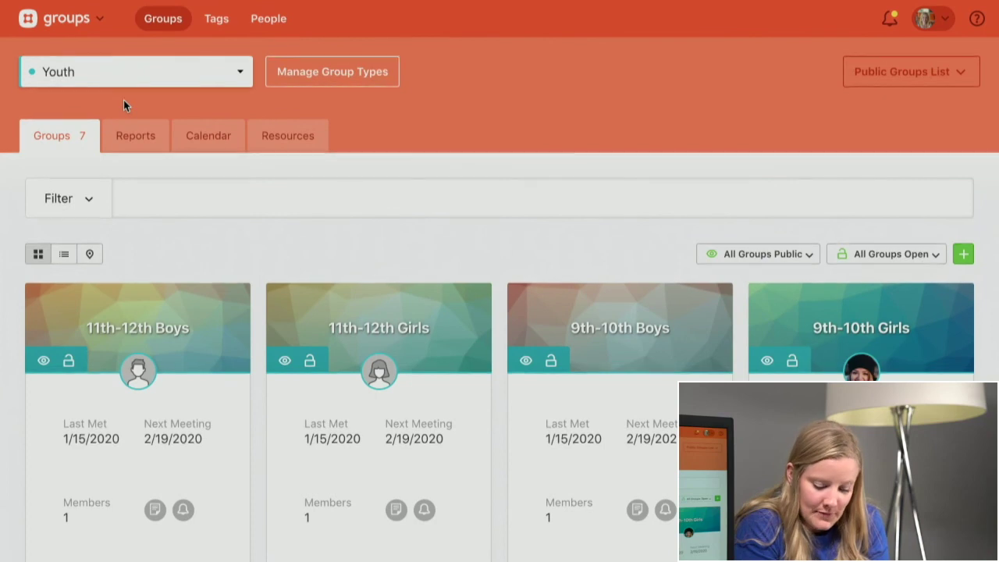
- Show the People list of 170 active people, expanding its filters and viewing Tags before General
{"action": "left_click", "coordinate": [268, 22]}
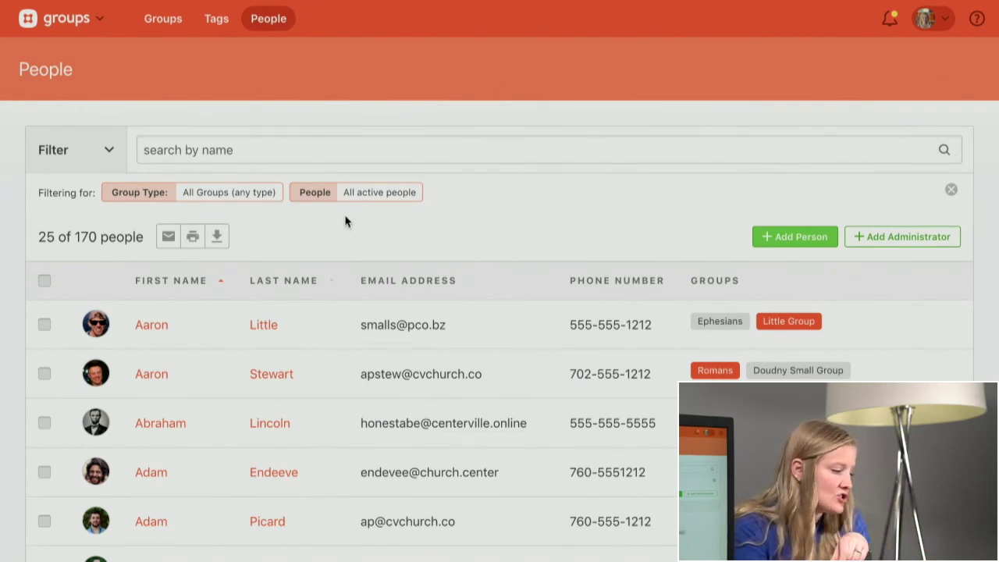
{"action": "left_click", "coordinate": [112, 147]}
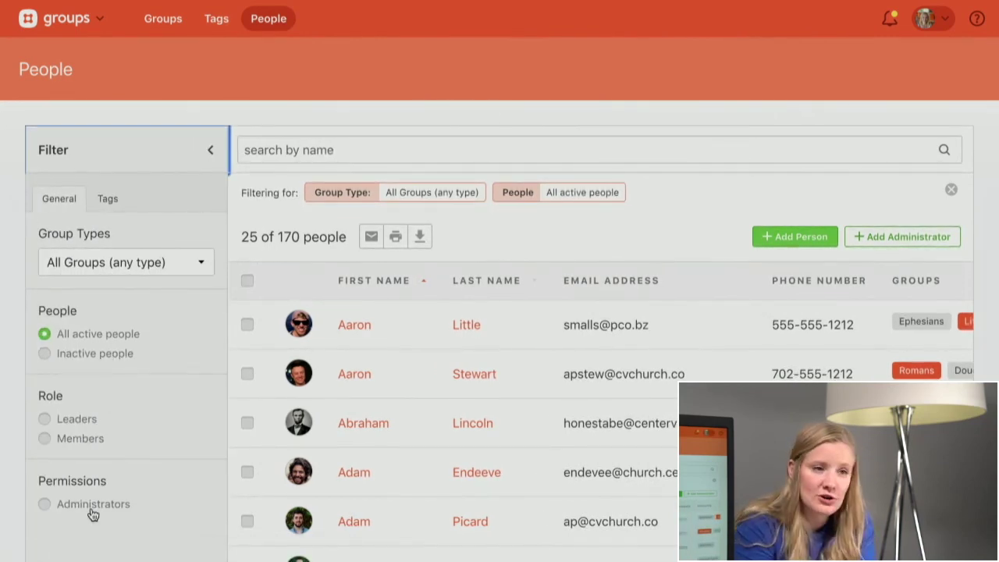
{"action": "left_click", "coordinate": [100, 205]}
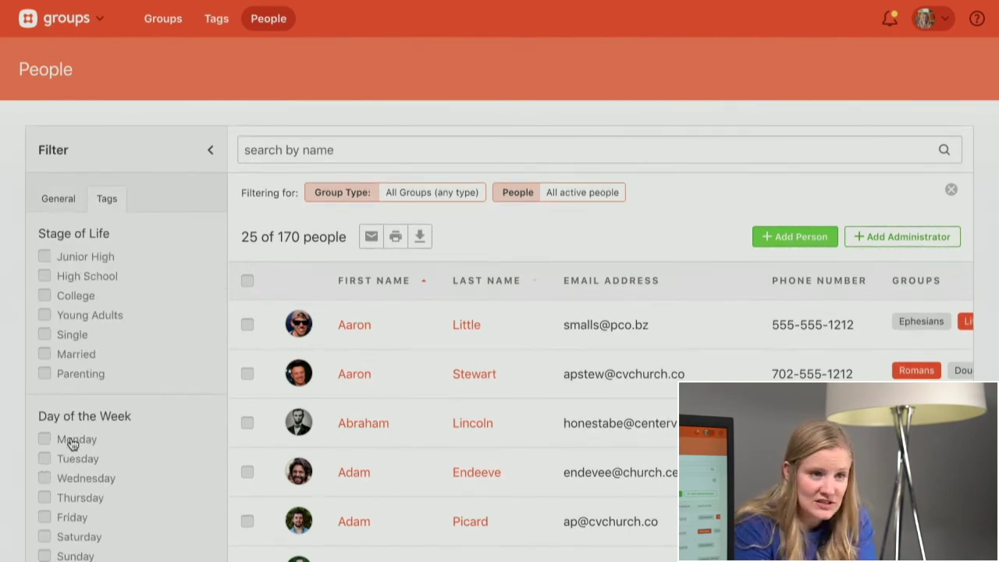
{"action": "left_click", "coordinate": [60, 201]}
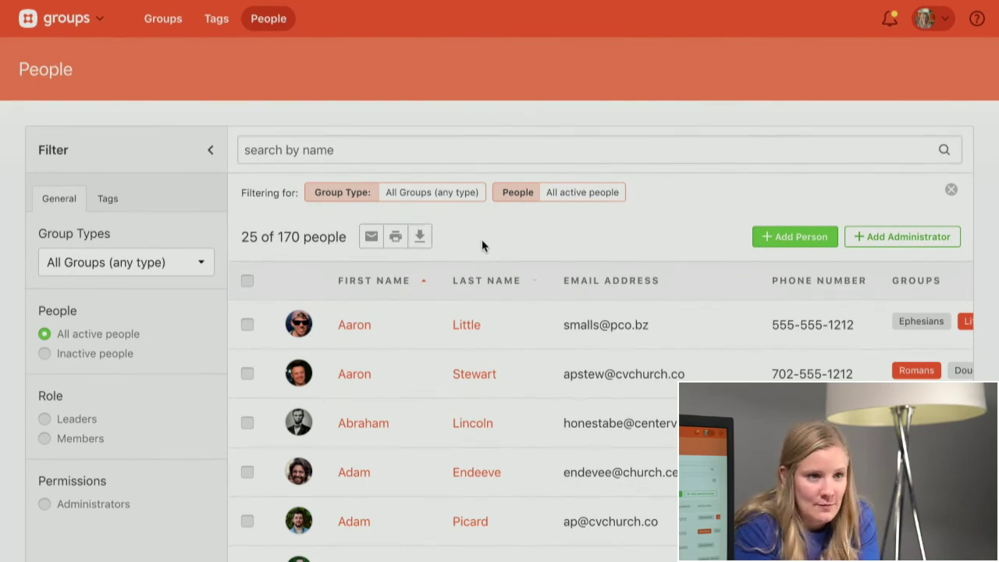
- Cancel the Add Administrator dialog without adding anyone and return to the 7 Youth groups
{"action": "left_click", "coordinate": [904, 242]}
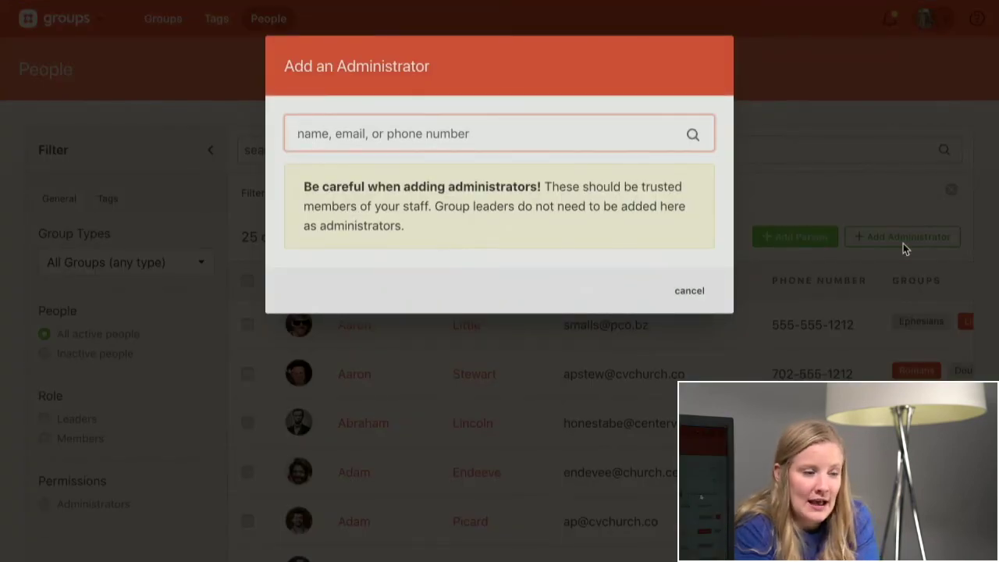
{"action": "left_click", "coordinate": [691, 290]}
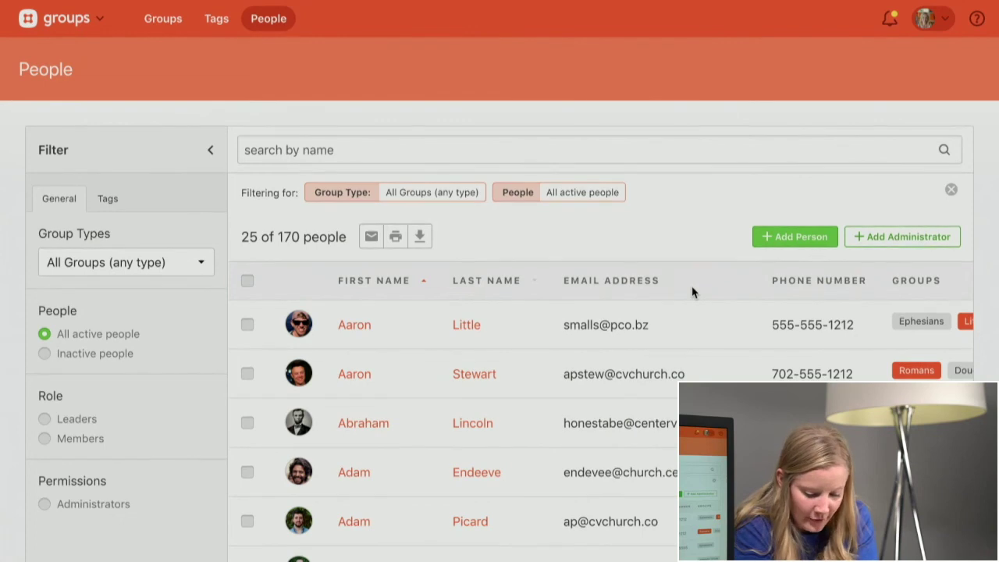
{"action": "left_click", "coordinate": [163, 24]}
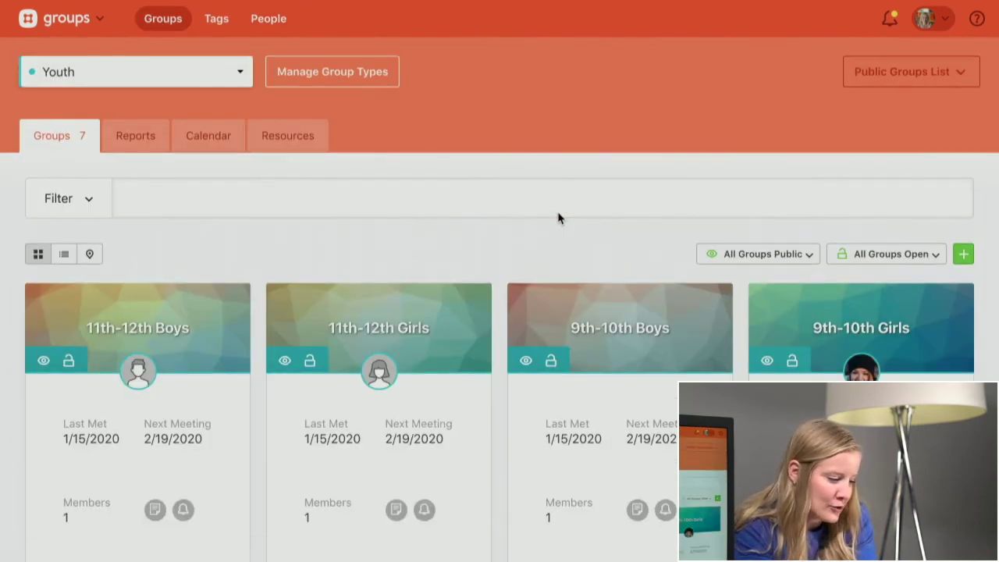